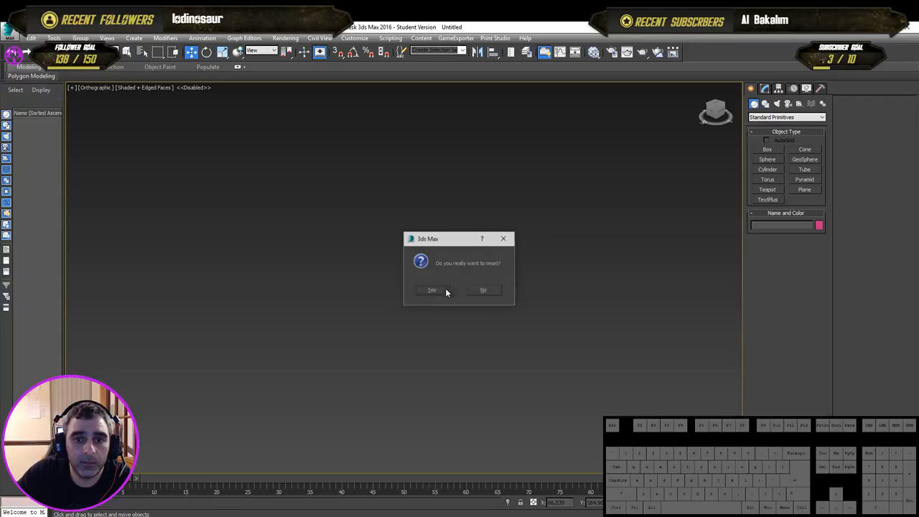
- Reset the scene to an empty default scene with four viewports
click(440, 294)
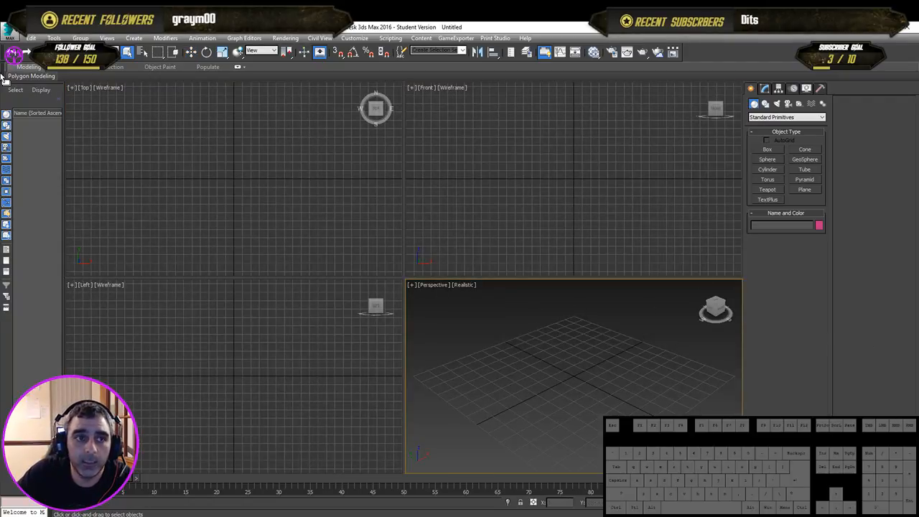
click(10, 32)
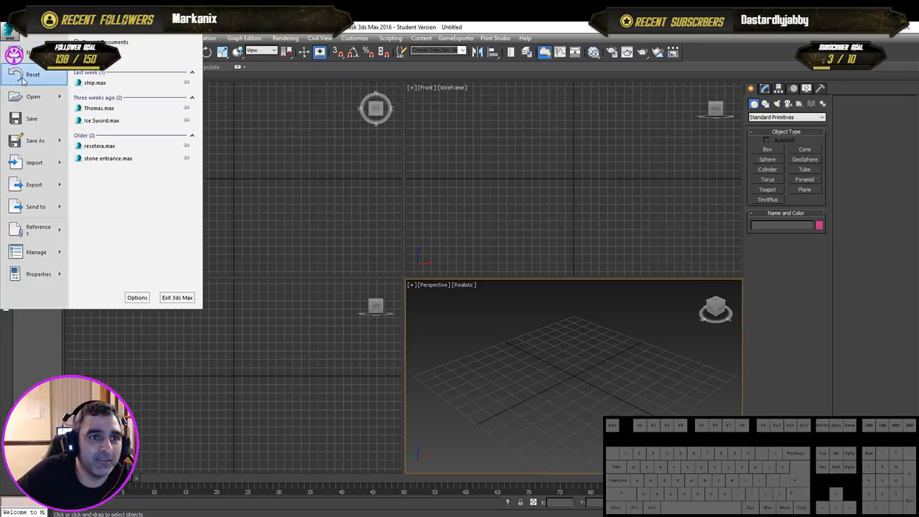
click(24, 76)
key(Return)
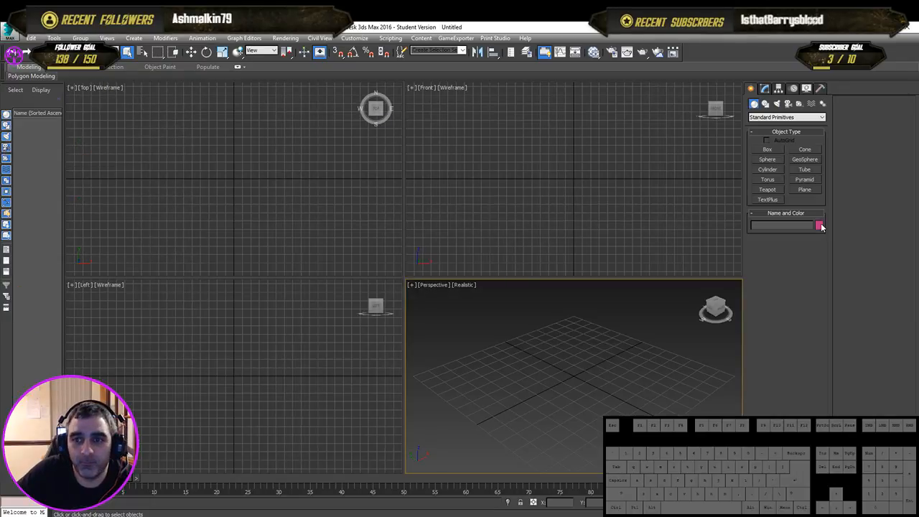
- Try resizing the command panel and the Scene Explorer, and return both to about their original widths
drag(746, 245, 833, 245)
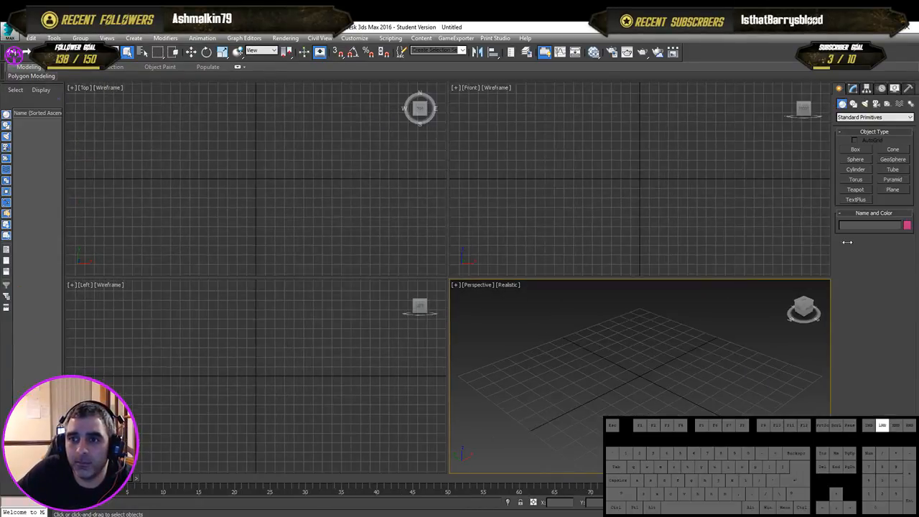
drag(64, 203, 144, 203)
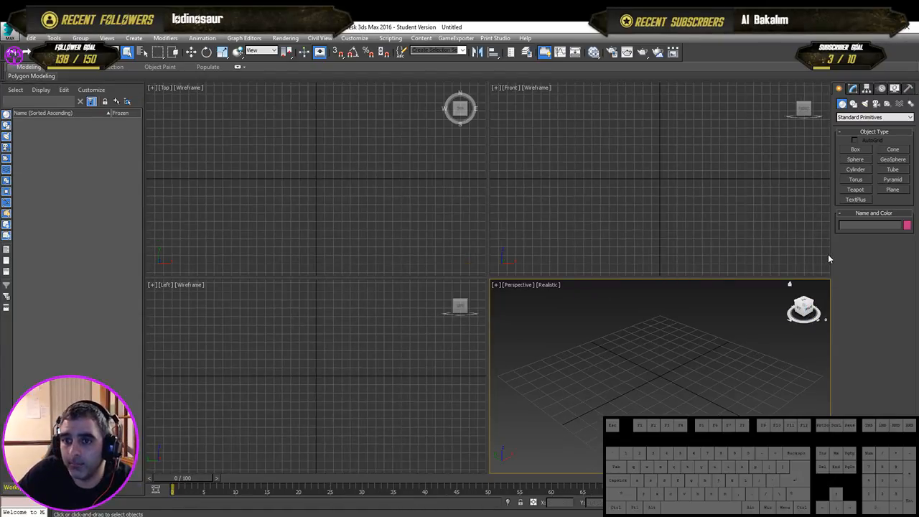
drag(831, 256, 783, 247)
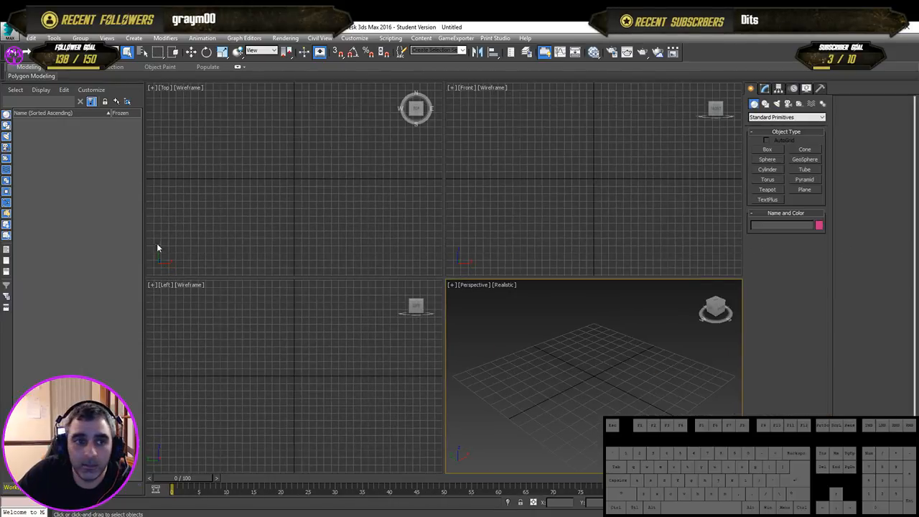
drag(144, 235, 66, 234)
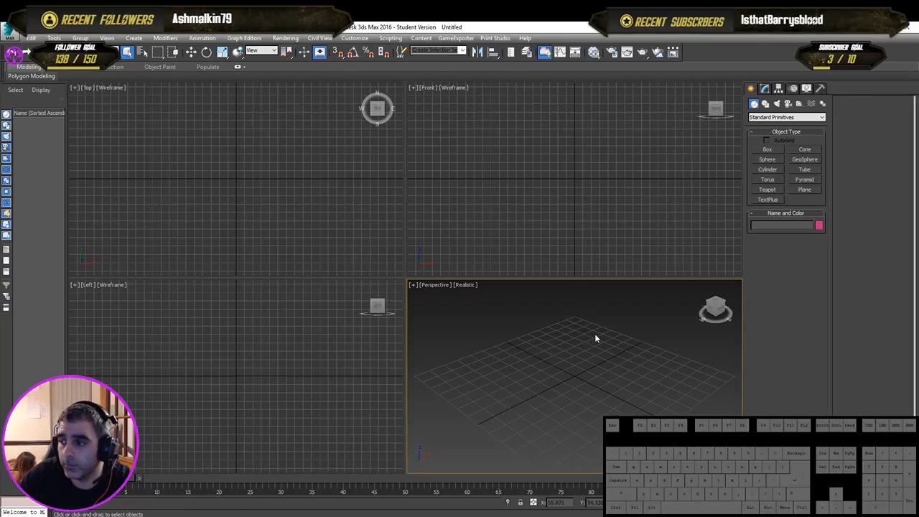
- Activate the Top, Front, Left and Perspective viewports in turn and examine the view options of the Top viewport
click(231, 149)
click(487, 194)
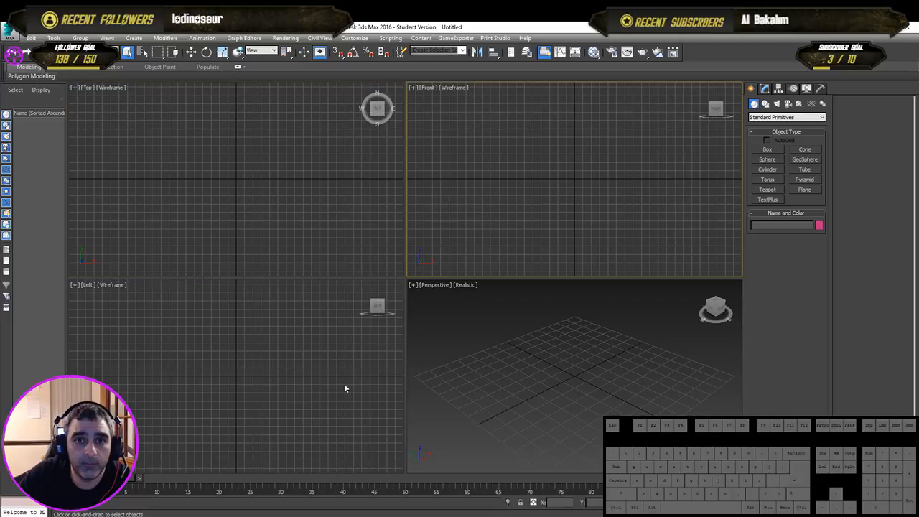
click(273, 389)
click(574, 403)
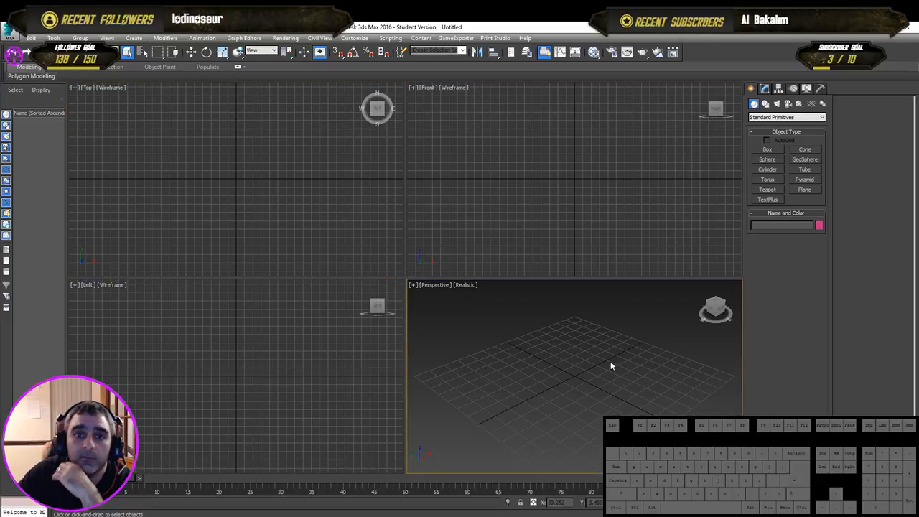
click(89, 91)
click(88, 88)
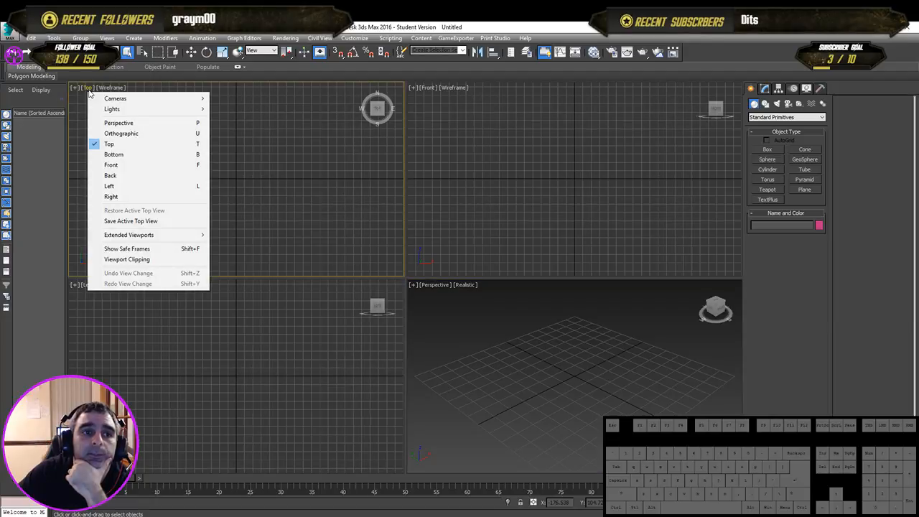
click(82, 100)
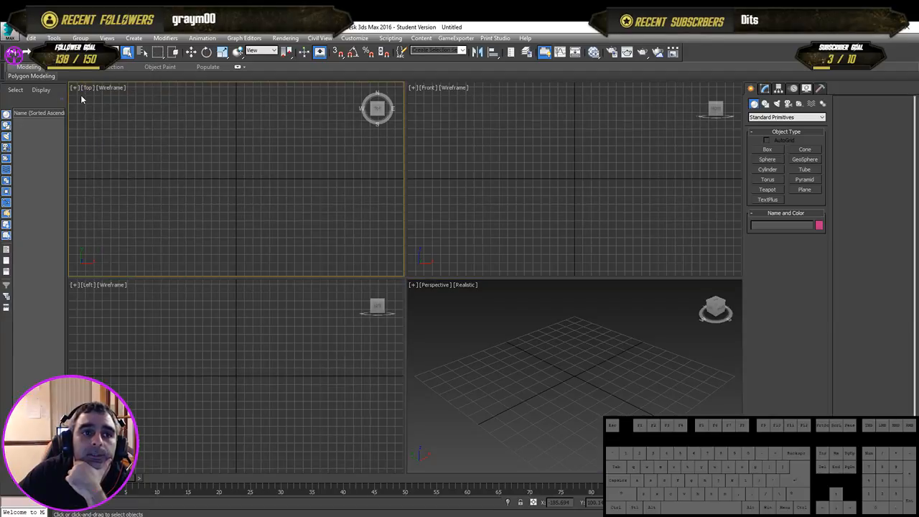
click(431, 92)
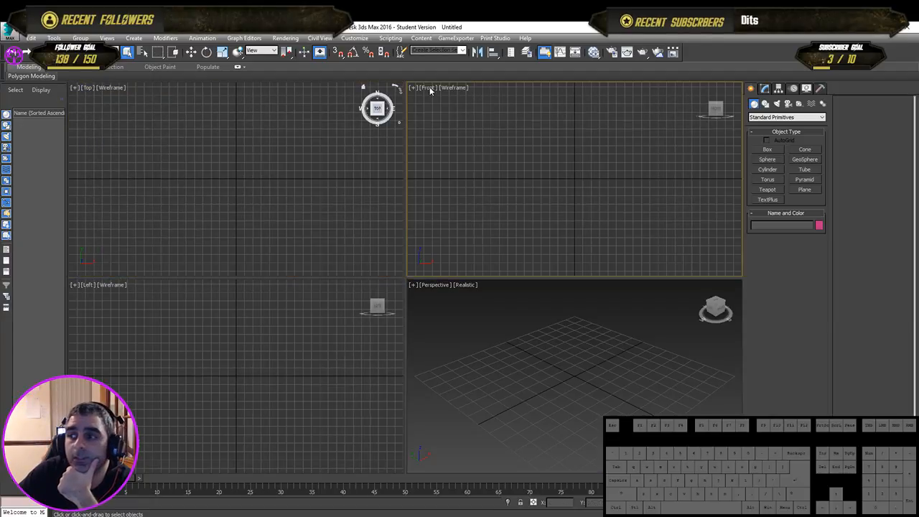
click(90, 288)
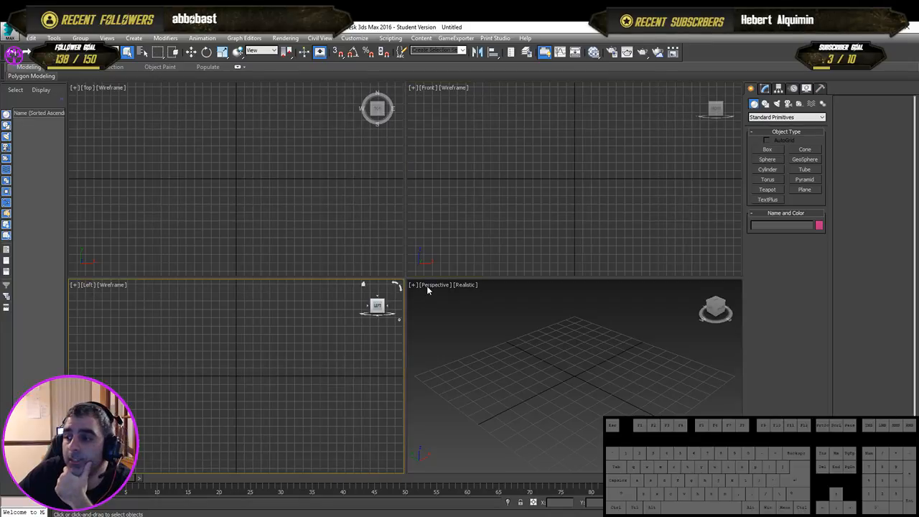
click(521, 347)
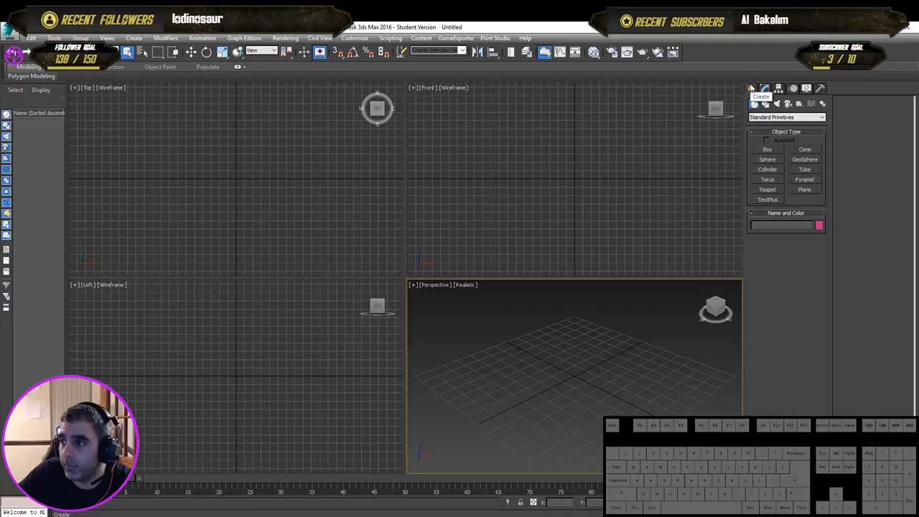
- Create a box about 55 long, 80 wide and 31 high near the centre of the Perspective grid
click(764, 148)
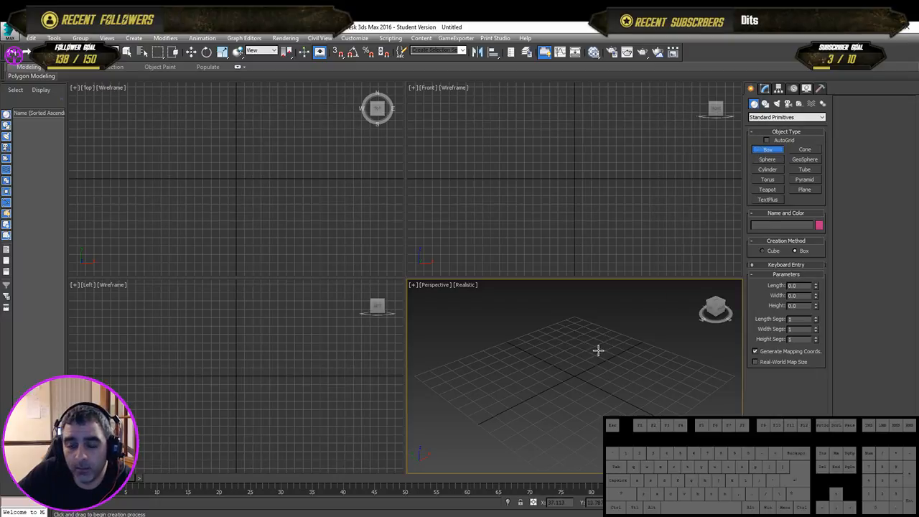
drag(599, 351, 573, 436)
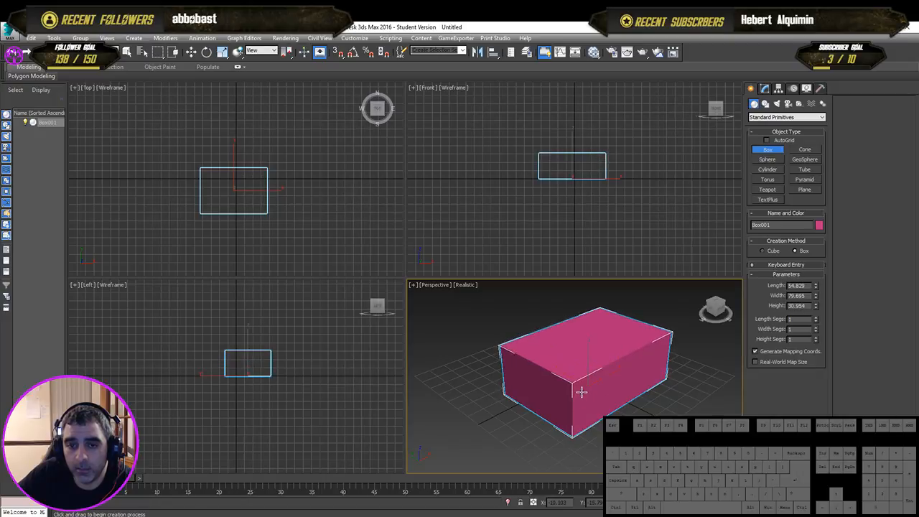
click(548, 344)
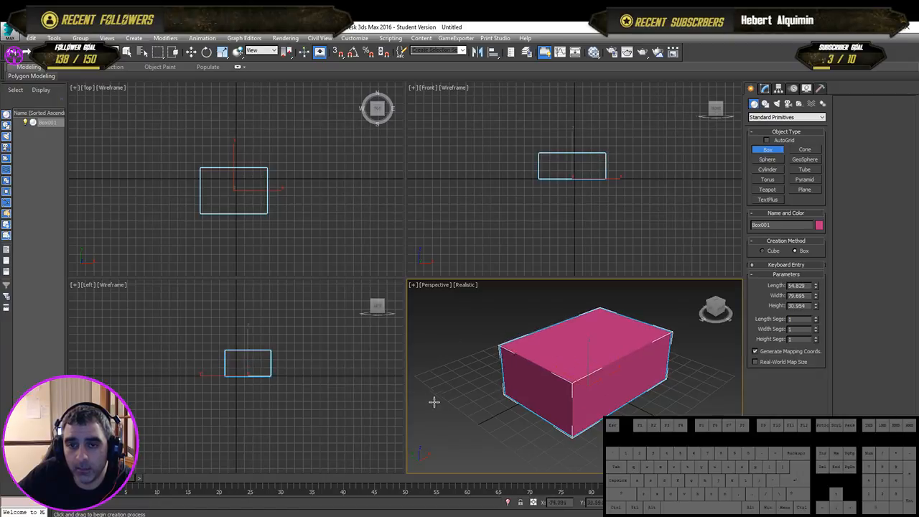
- Create three small boxes around the large box, the last about 11 long, 19 wide and 14 high, and leave the Box tool
drag(487, 407, 525, 469)
click(481, 415)
drag(641, 434, 629, 461)
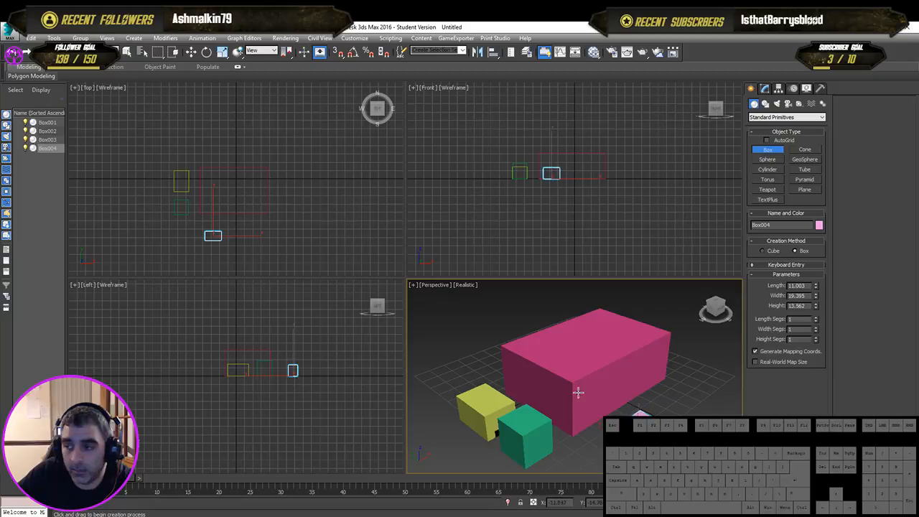
right_click(462, 381)
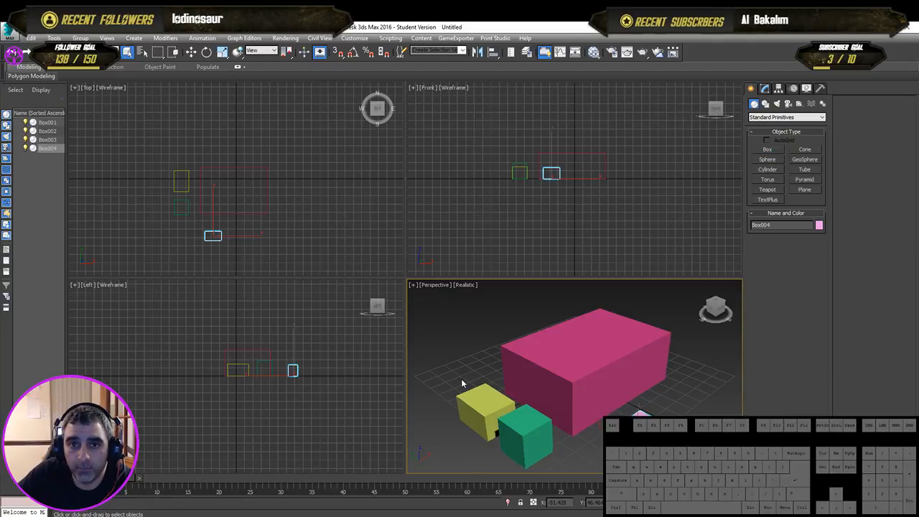
- Delete the three small boxes, keeping only the large one
click(492, 417)
key(Delete)
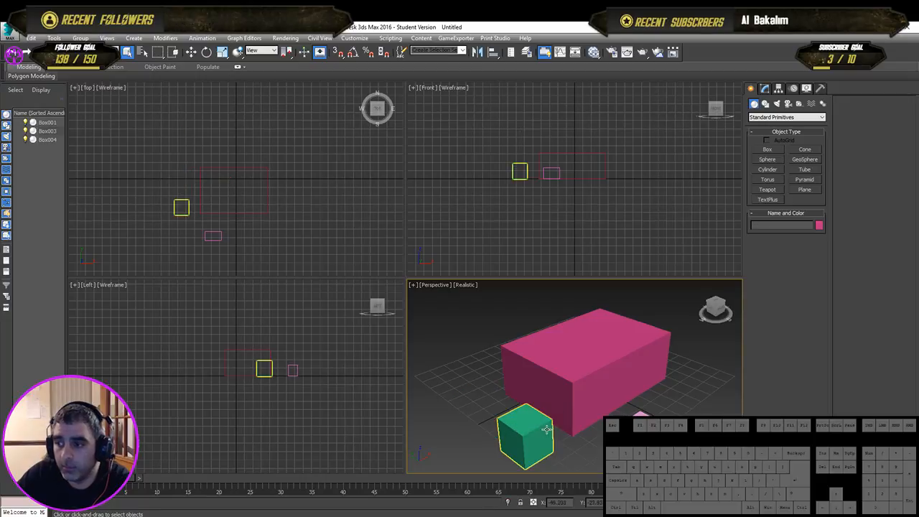
click(513, 430)
key(Delete)
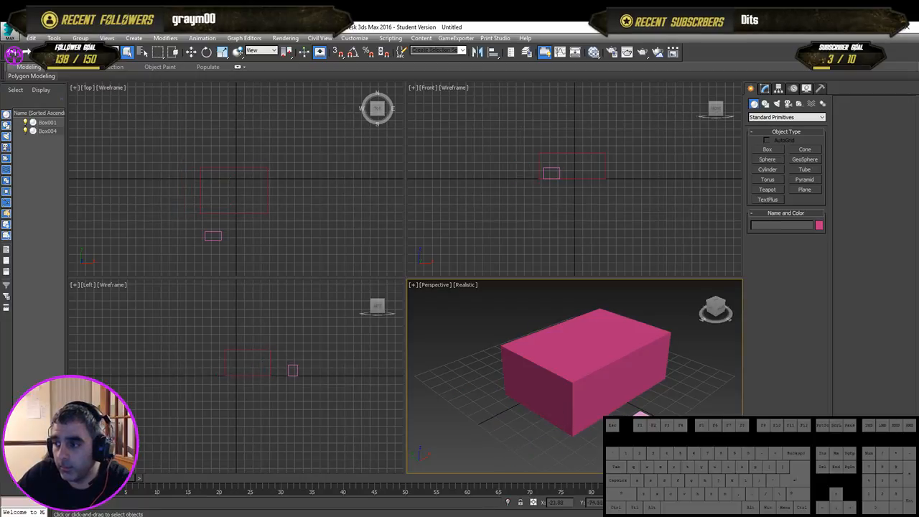
click(641, 422)
key(Delete)
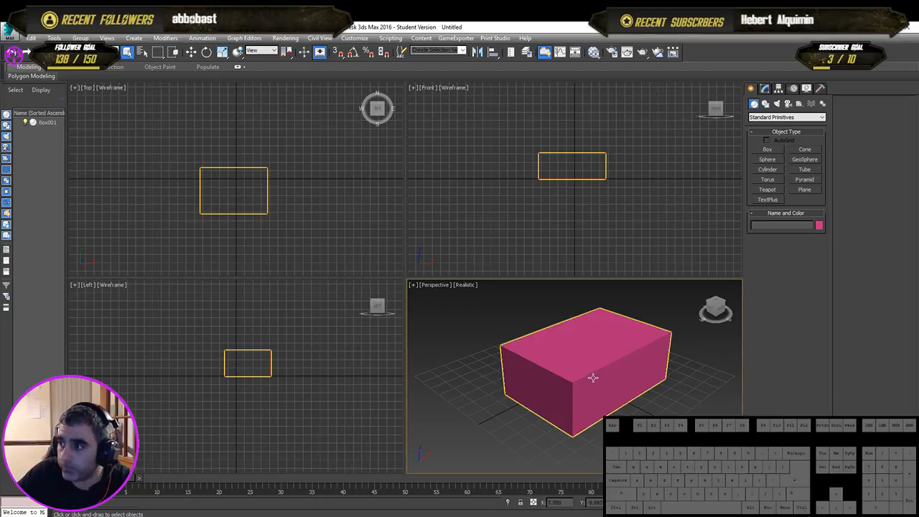
- Select the box and change its object color to red
mouse_move(593, 378)
middle_down()
mouse_move(532, 378)
mouse_move(582, 376)
middle_up()
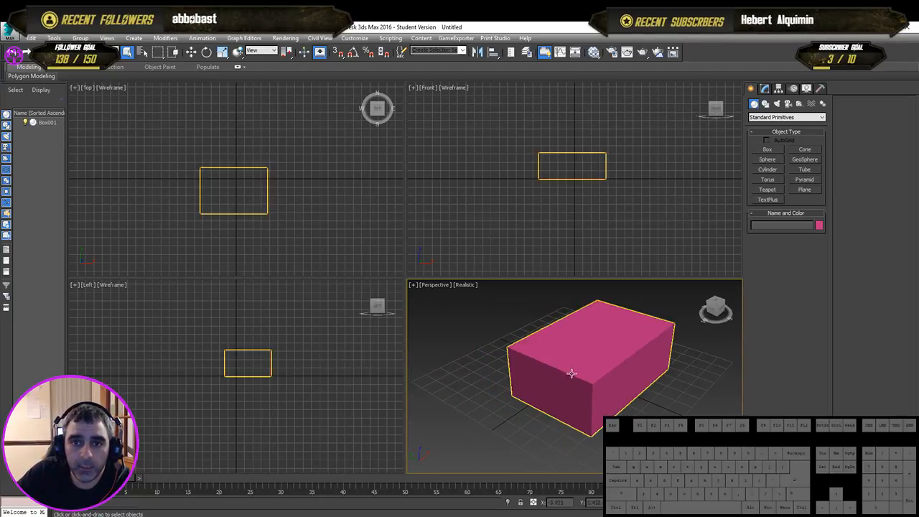
click(523, 397)
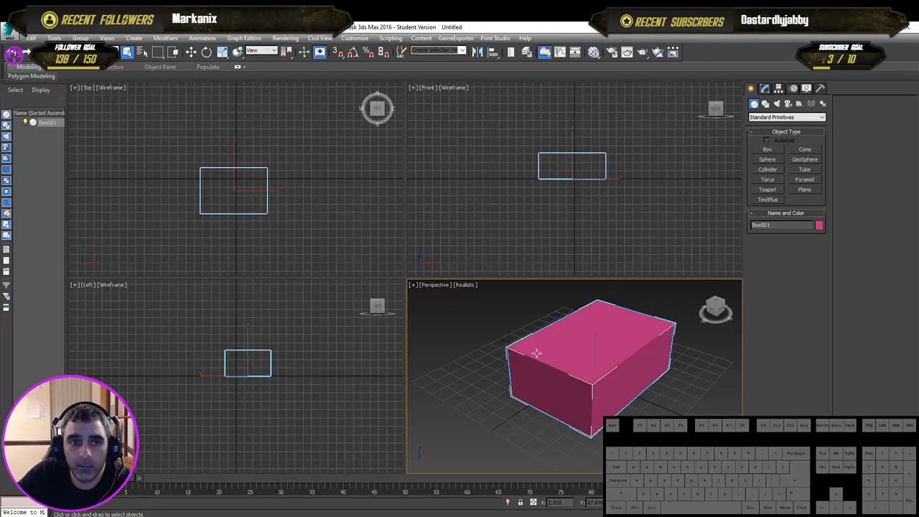
click(532, 170)
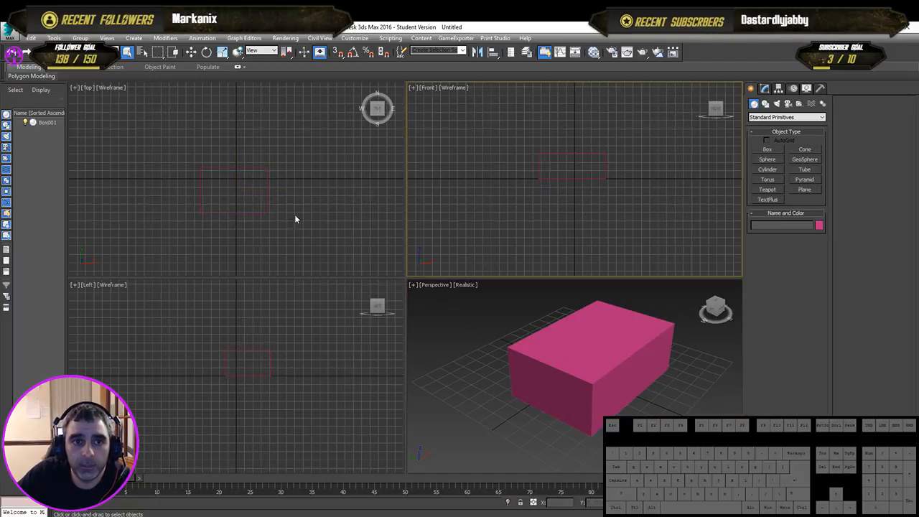
middle_drag(288, 222, 293, 209)
click(578, 337)
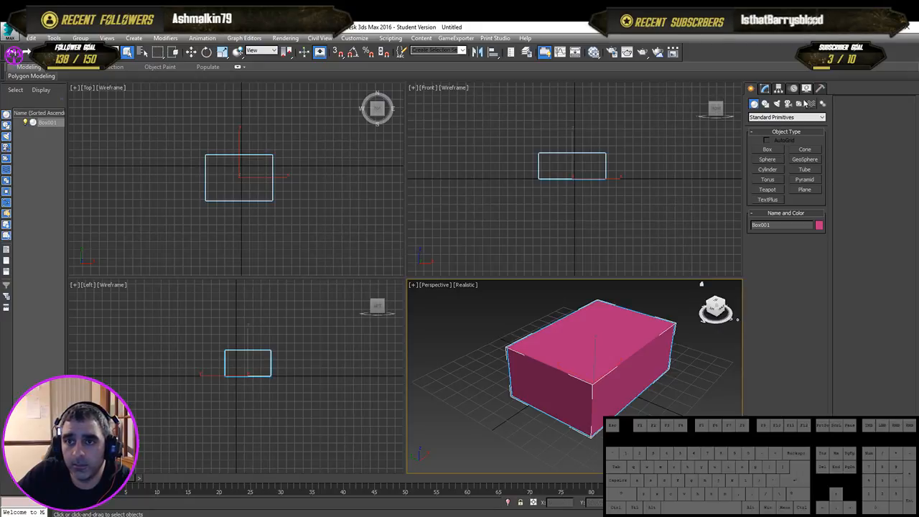
click(820, 226)
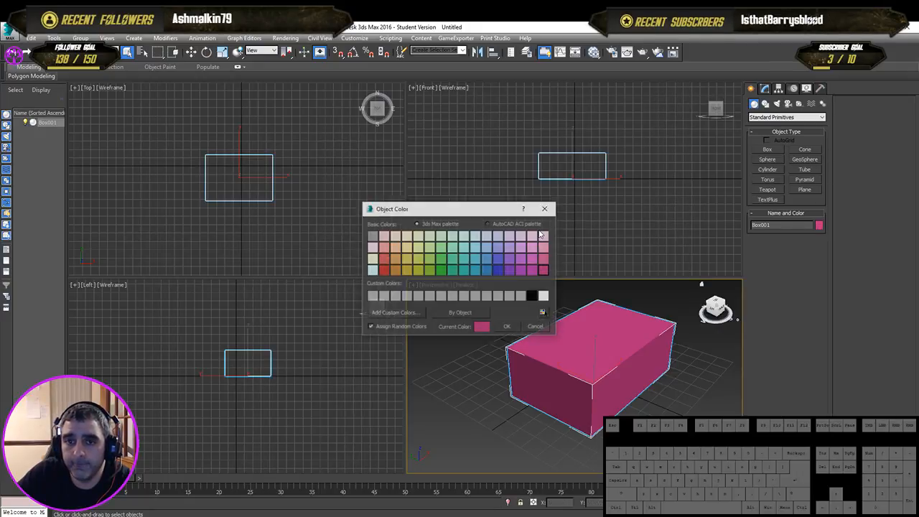
click(383, 271)
click(507, 327)
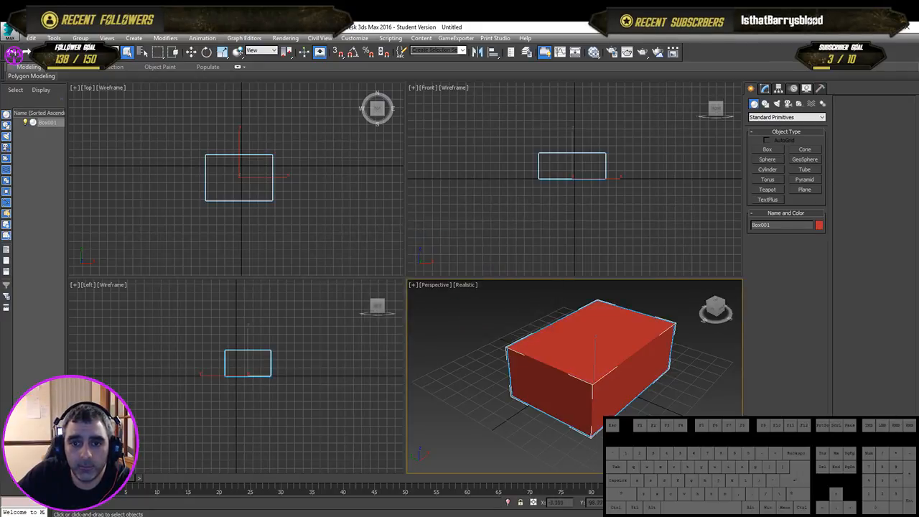
click(445, 295)
click(538, 365)
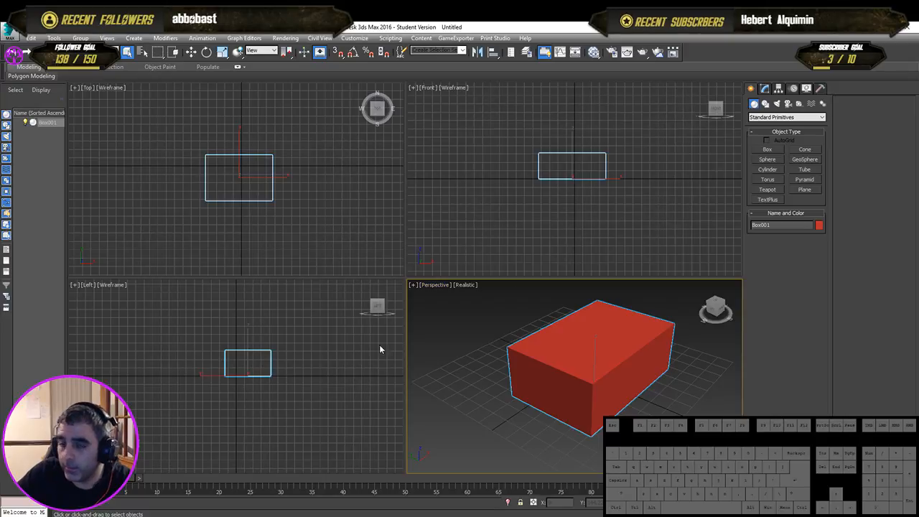
- Examine the red box by orbiting the Perspective view and panning each of the four viewports
alt+middle_drag(637, 408, 596, 396)
middle_drag(298, 381, 280, 371)
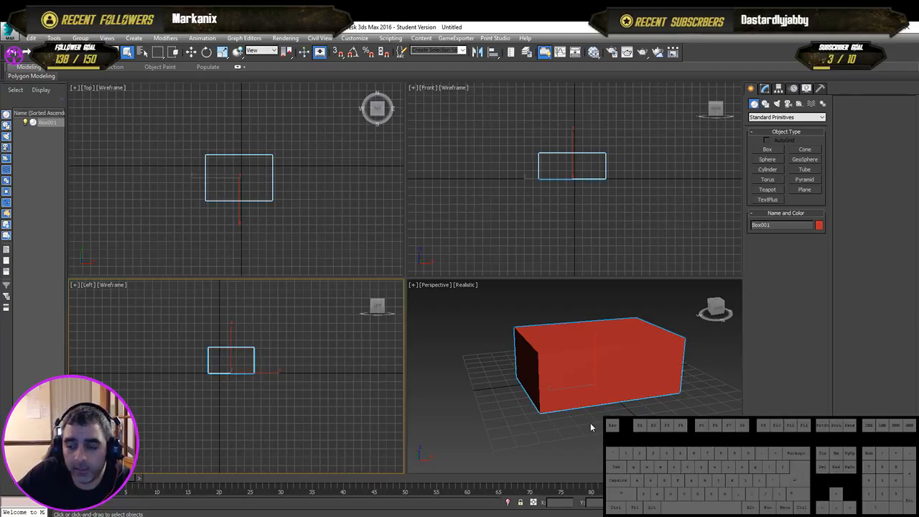
middle_drag(590, 411, 563, 417)
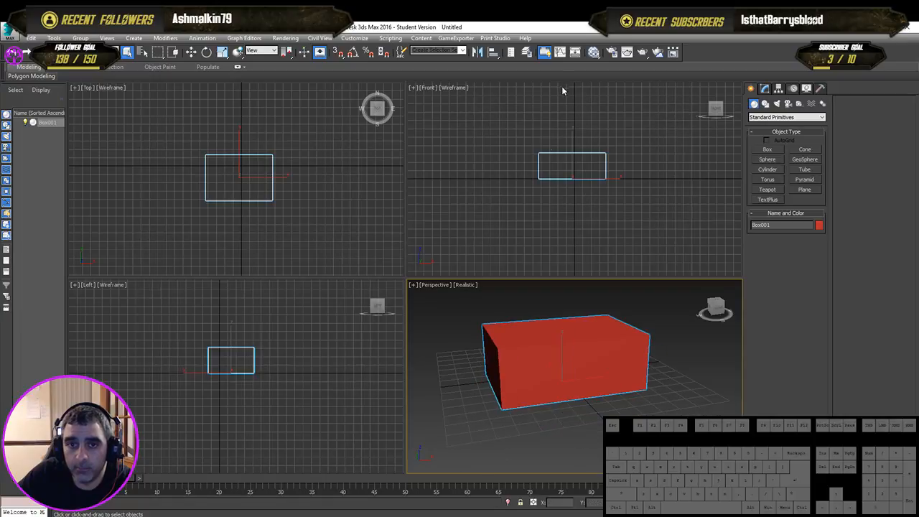
mouse_move(572, 178)
middle_down()
mouse_move(575, 159)
mouse_move(586, 209)
mouse_move(573, 187)
middle_up()
mouse_move(339, 209)
middle_down()
mouse_move(328, 197)
mouse_move(335, 203)
middle_up()
middle_drag(284, 390, 273, 409)
middle_drag(552, 388, 566, 367)
middle_drag(611, 157, 586, 168)
middle_drag(347, 258, 320, 264)
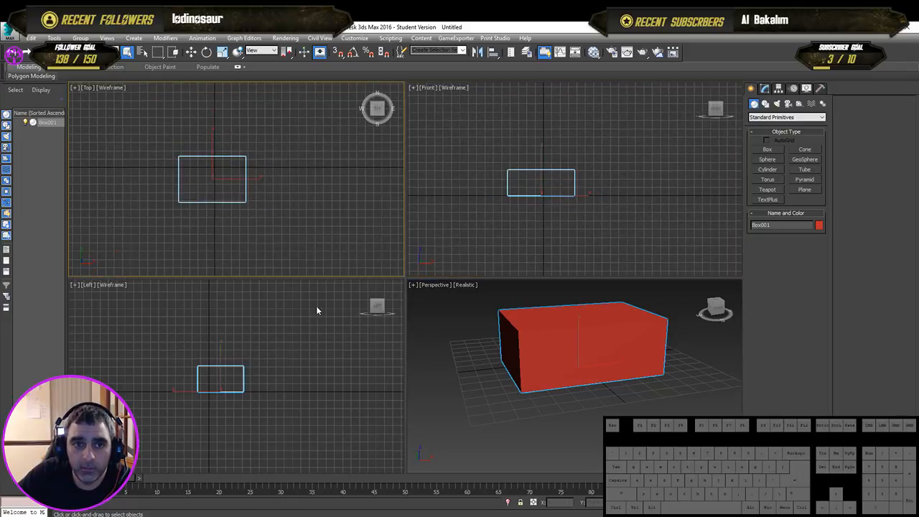
middle_drag(318, 310, 334, 340)
middle_drag(413, 377, 604, 402)
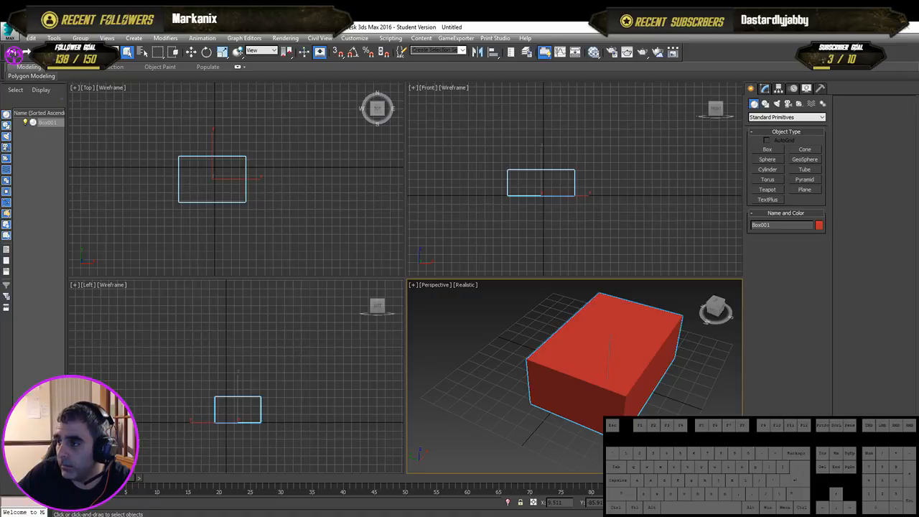
- Orbit around the box, maximize the Perspective viewport and restore the four-viewport layout
alt+middle_drag(711, 400, 625, 394)
key(alt+w)
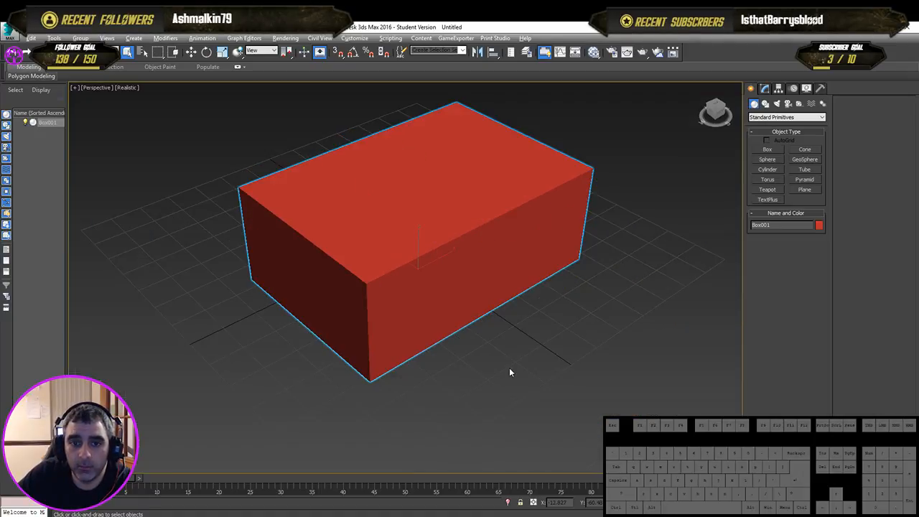
key(alt+w)
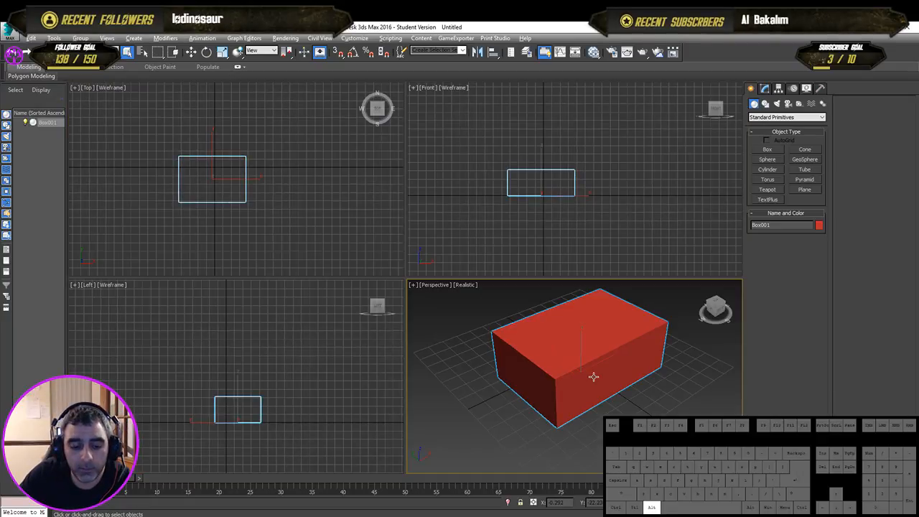
- Maximize the Left, Front and Perspective viewports in turn, restoring the four-viewport layout after each one
key(alt+w)
key(alt+w)
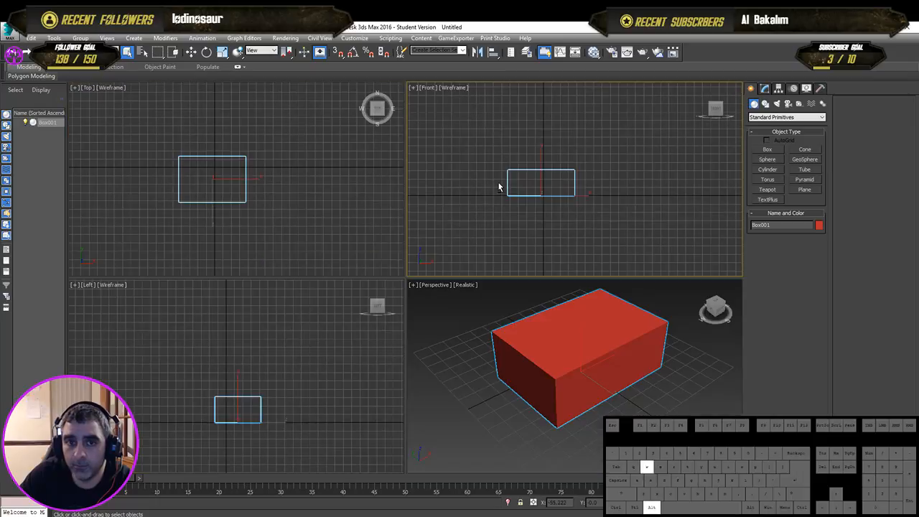
right_click(280, 191)
key(alt+w)
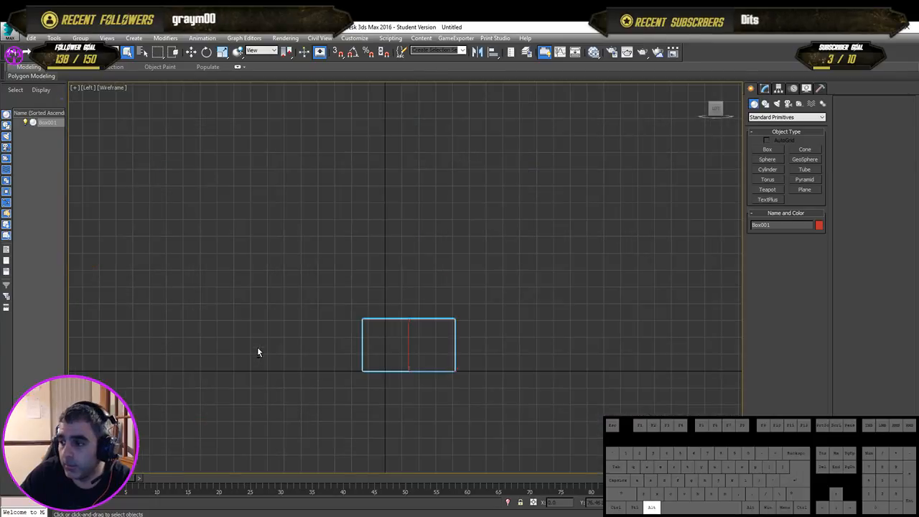
key(alt+w)
key(alt+w)
key(alt+w)
key(alt+w)
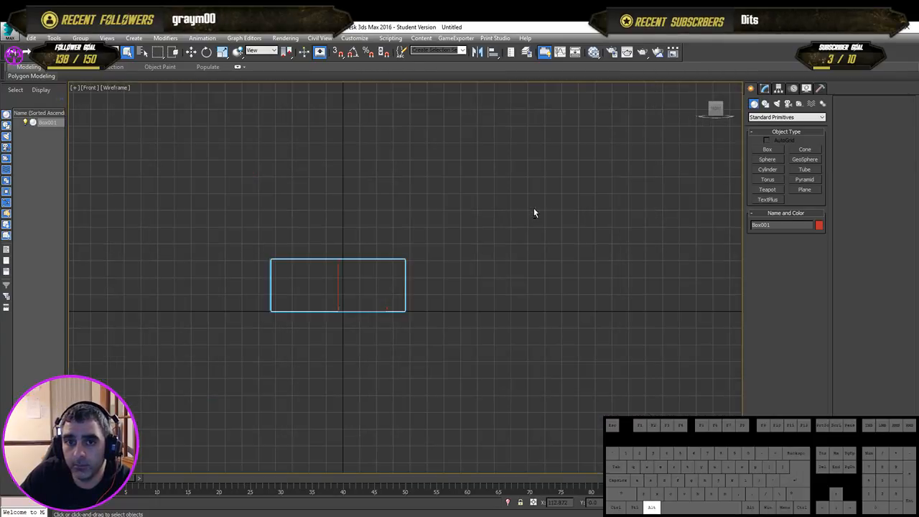
key(alt+w)
key(alt+w)
key(alt+w)
key(alt+w)
key(alt+w)
key(alt+w)
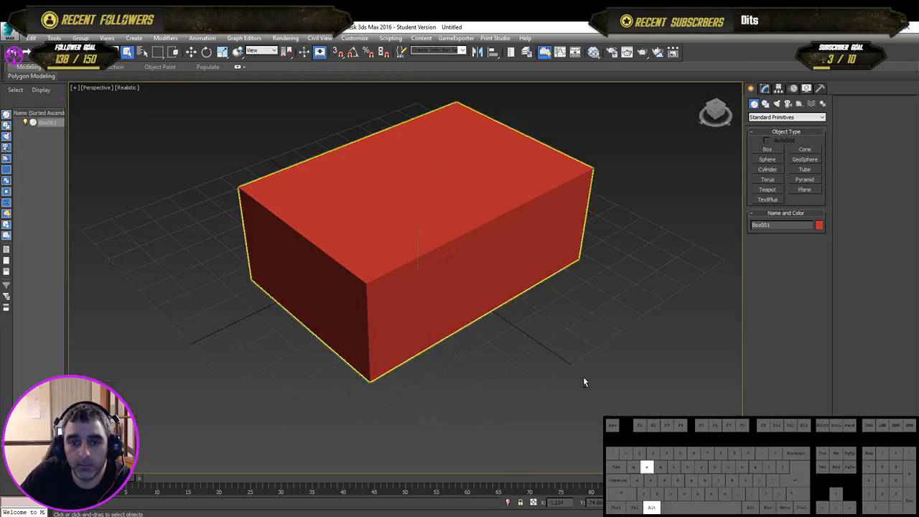
key(alt+w)
- Try moving the red box freehand with the Move tool and undo the last move
mouse_move(583, 378)
alt+middle_down()
mouse_move(573, 389)
mouse_move(576, 381)
alt+middle_up()
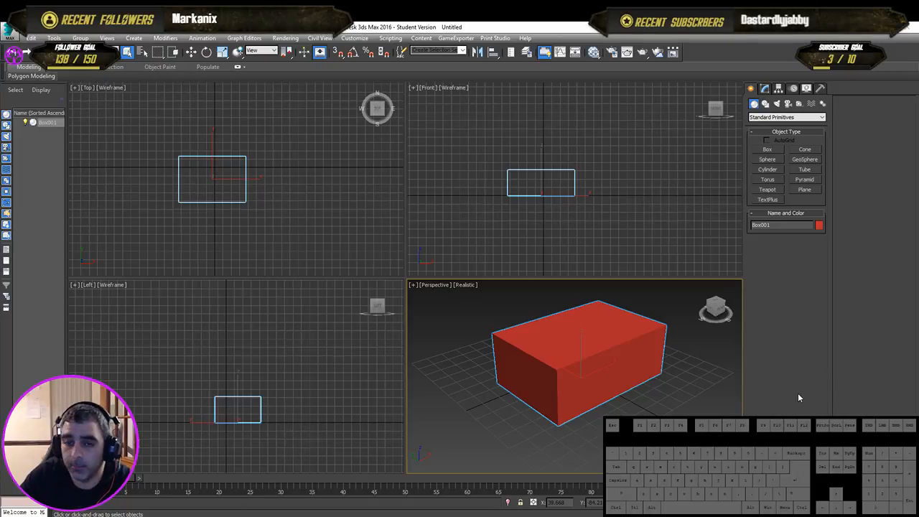
alt+middle_drag(634, 406, 629, 389)
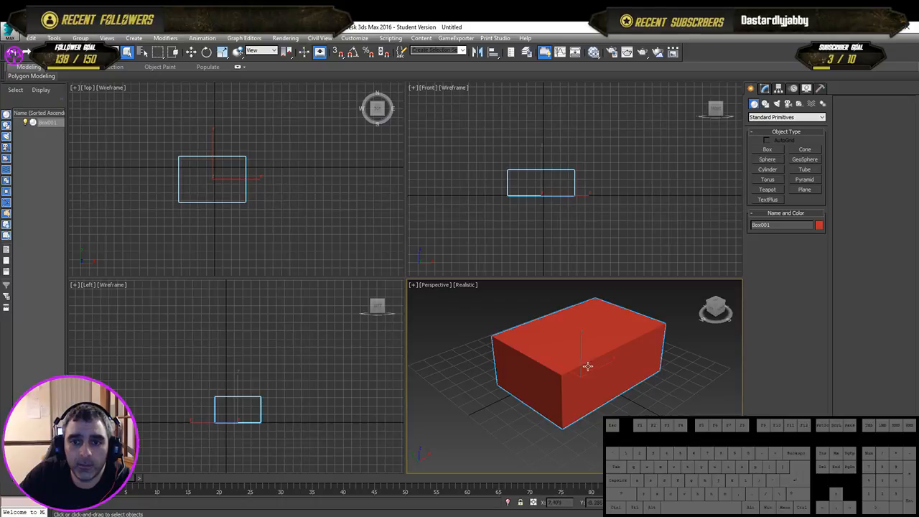
alt+middle_drag(572, 353, 550, 346)
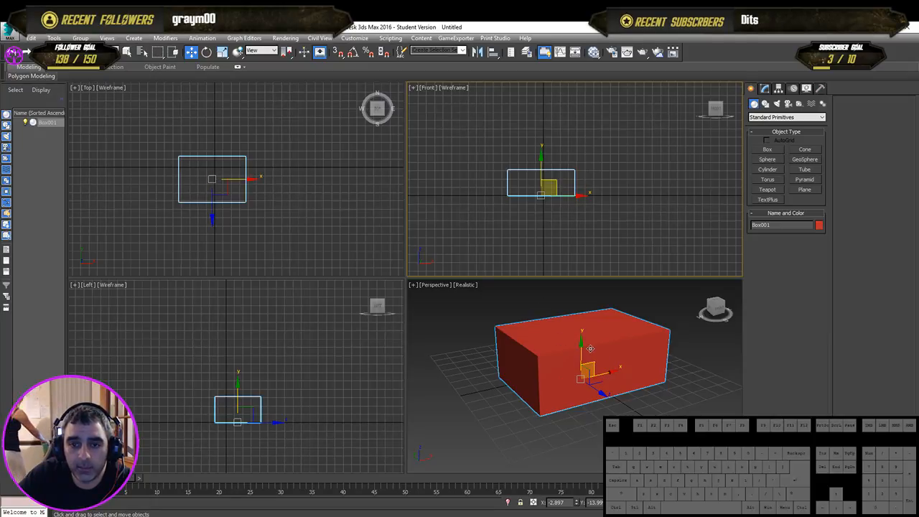
drag(612, 372, 587, 329)
key(ctrl+z)
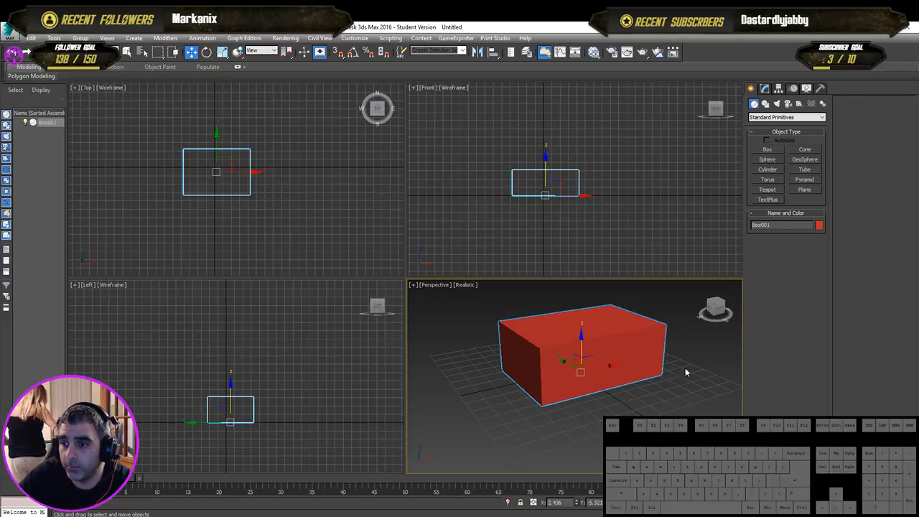
- Center the box on the world origin with Move Transform Type-In, setting absolute X and Y to 0
alt+middle_drag(637, 374, 618, 372)
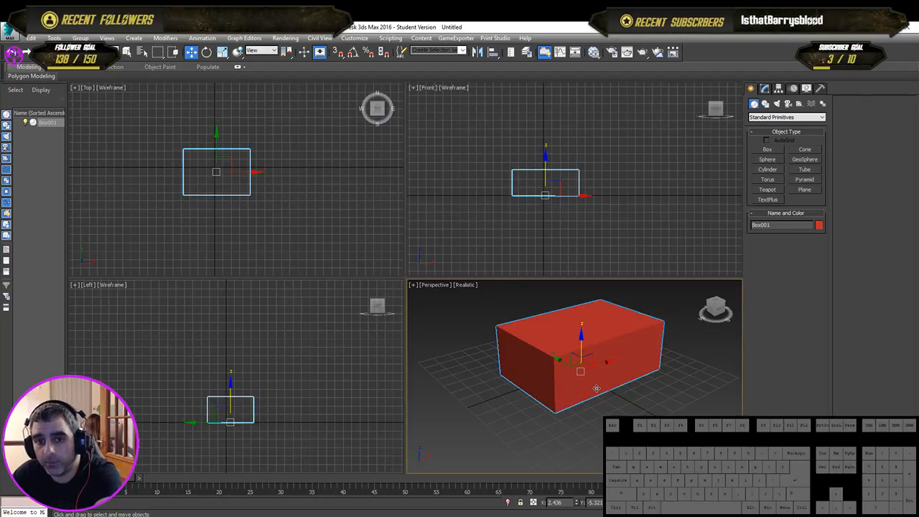
key(F12)
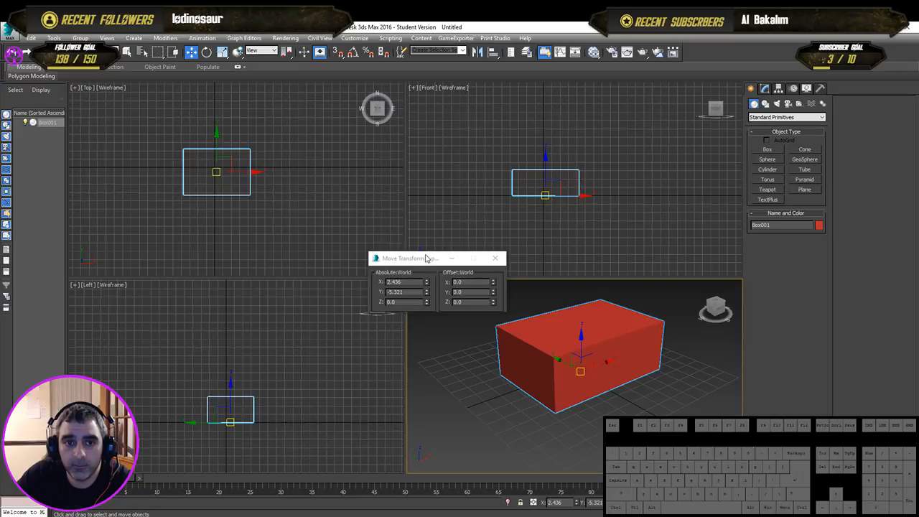
drag(426, 258, 577, 327)
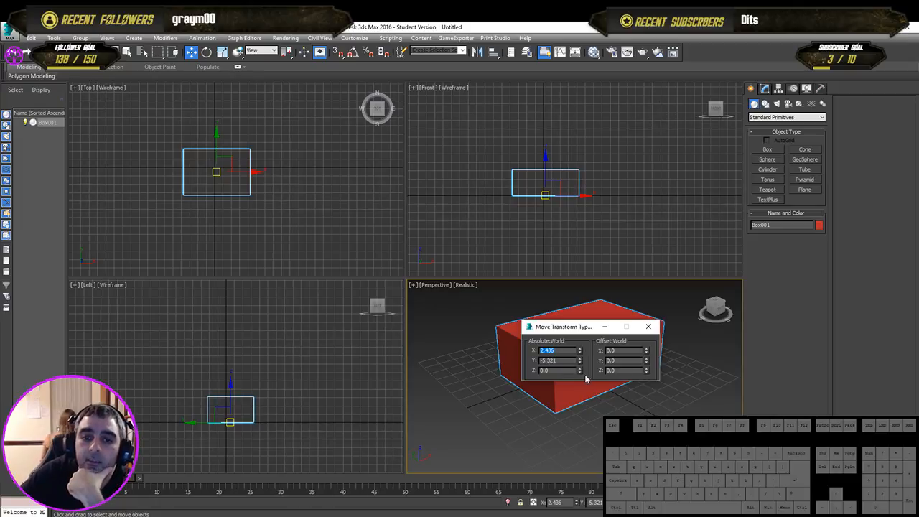
key(Tab)
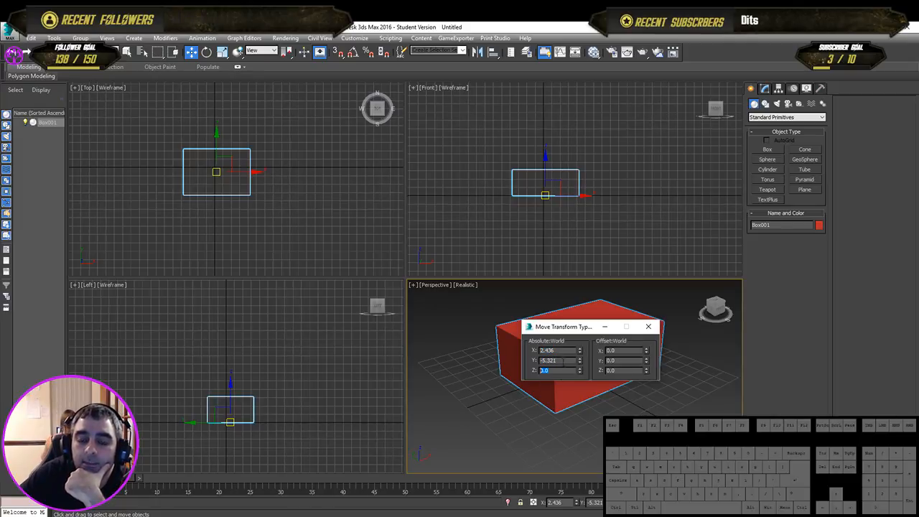
text(0)
key(Tab)
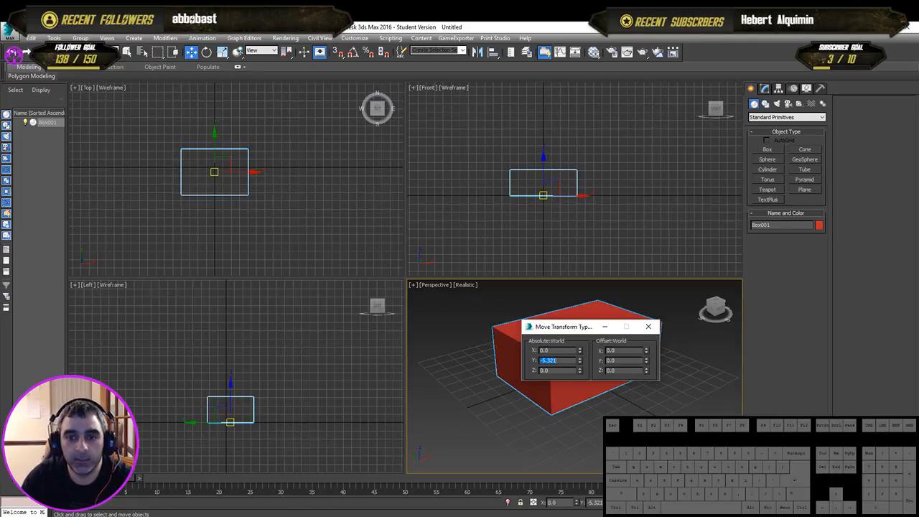
text(0)
key(Tab)
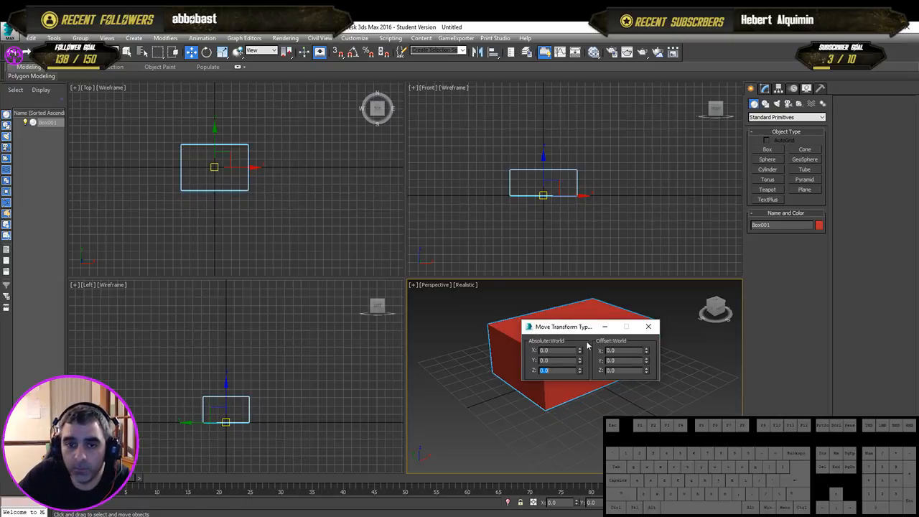
drag(583, 330, 499, 313)
click(563, 309)
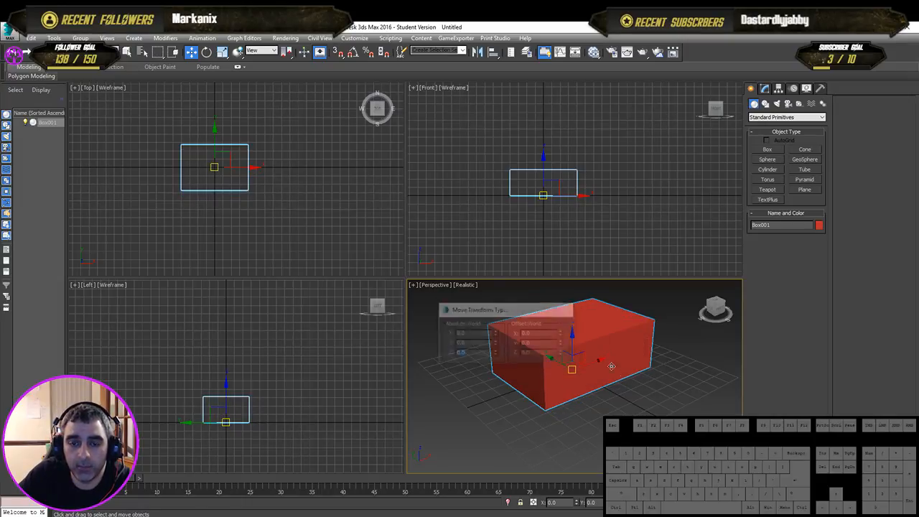
- Maximize the Perspective viewport and toggle the Edged Faces display on the box, leaving it on
alt+middle_drag(610, 368, 587, 392)
key(alt+w)
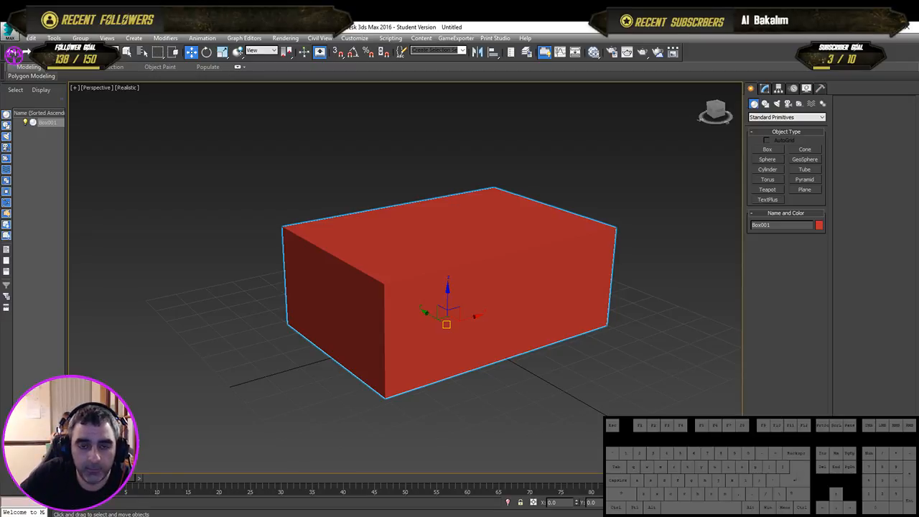
key(F4)
alt+middle_drag(542, 378, 529, 325)
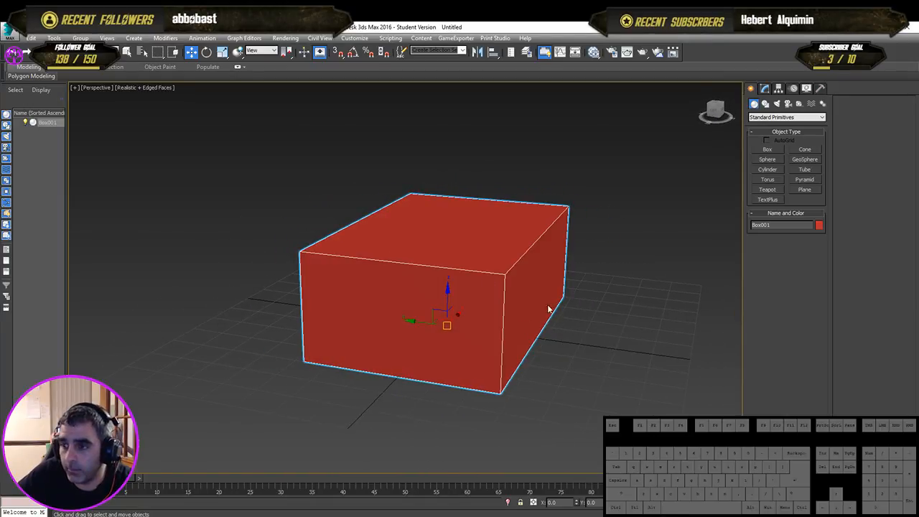
alt+middle_drag(521, 326, 556, 340)
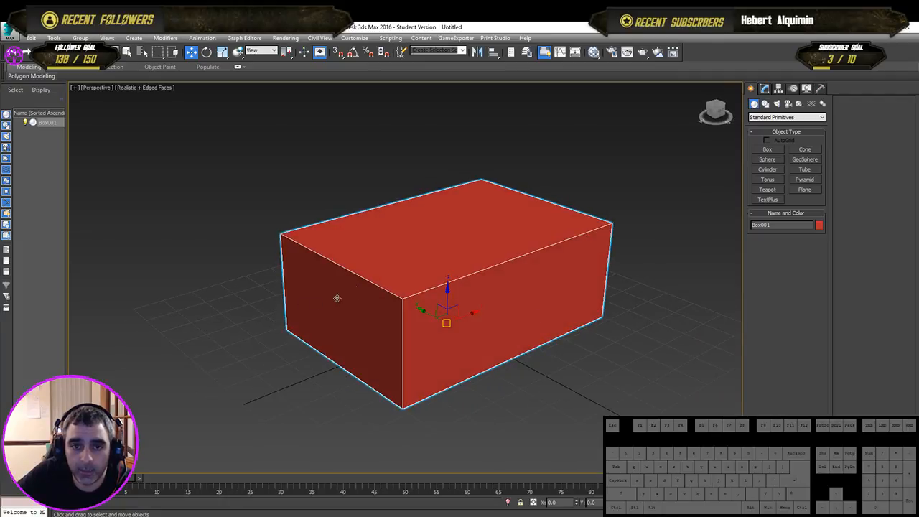
alt+middle_drag(472, 416, 563, 422)
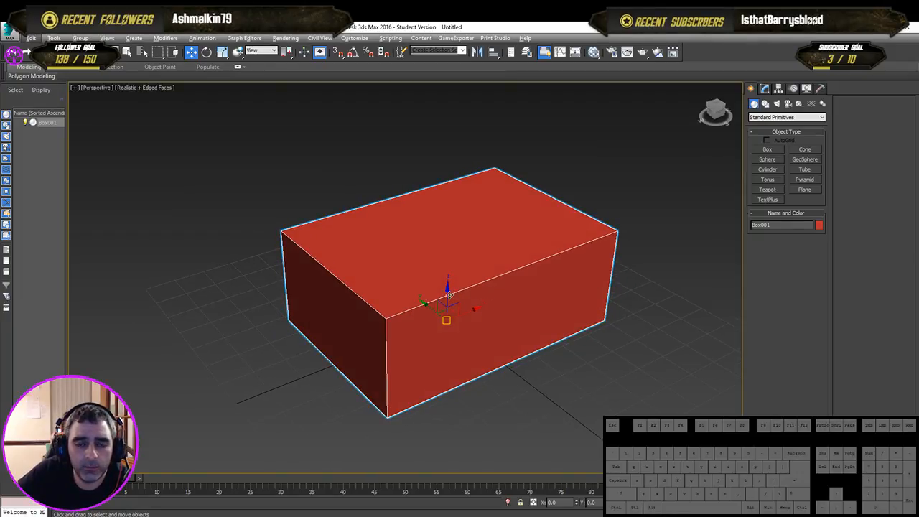
mouse_move(512, 387)
alt+middle_down()
mouse_move(491, 316)
mouse_move(511, 371)
alt+middle_up()
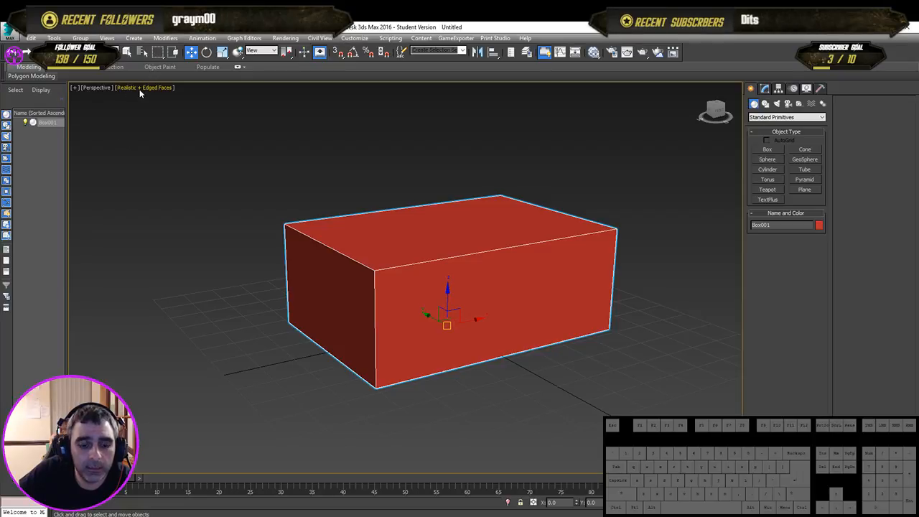
key(F4)
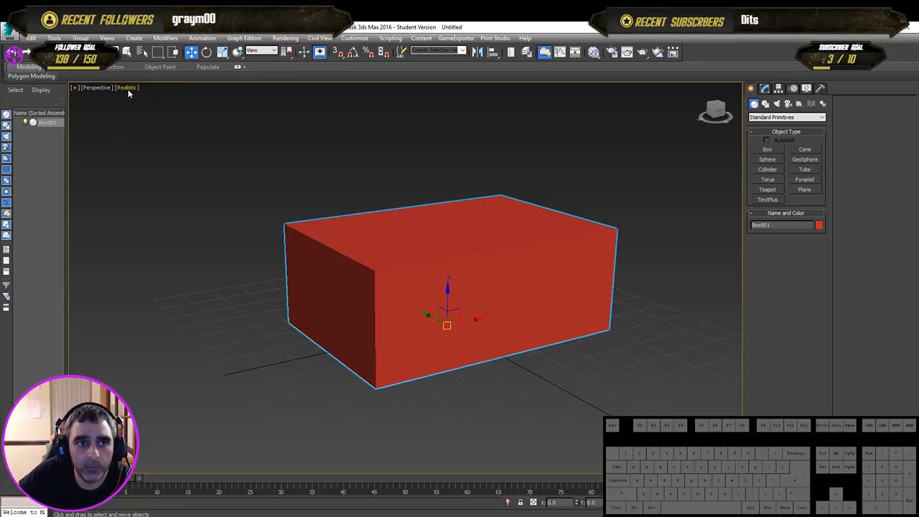
key(F4)
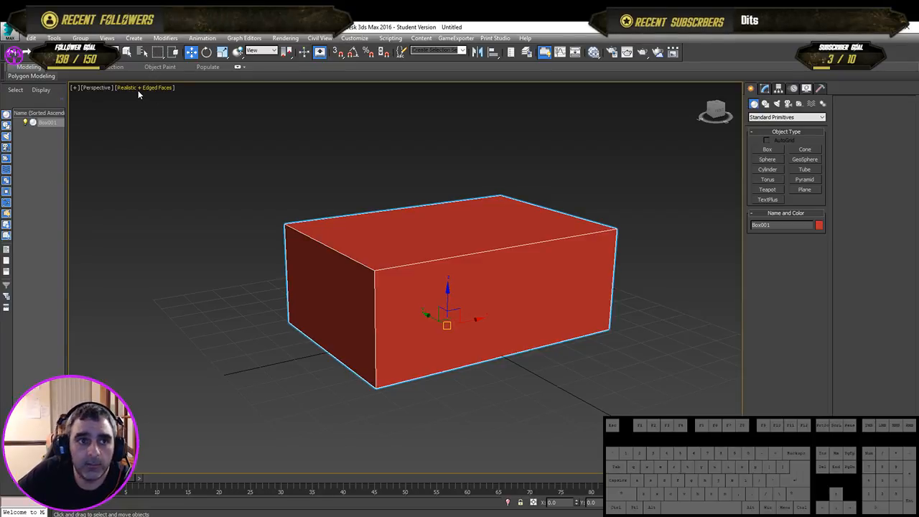
- Compare the Shaded and Realistic viewport styles on the box from below and above, ending in Shaded
click(135, 91)
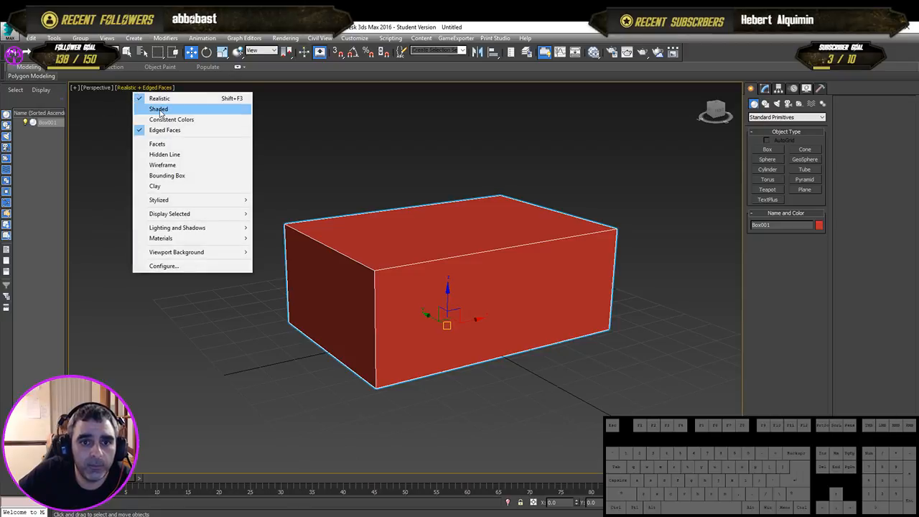
click(159, 109)
alt+middle_drag(297, 284, 384, 216)
click(162, 92)
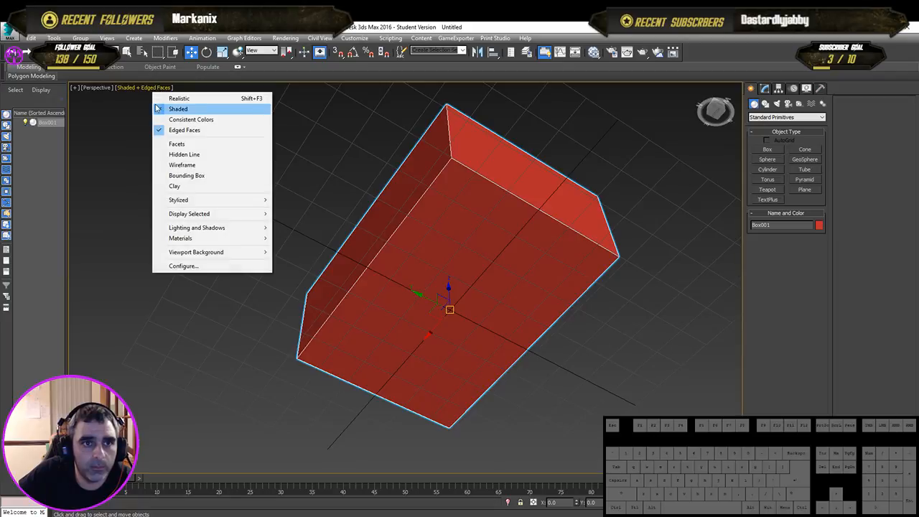
click(174, 98)
mouse_move(323, 194)
alt+middle_down()
mouse_move(436, 300)
mouse_move(451, 294)
mouse_move(443, 305)
alt+middle_up()
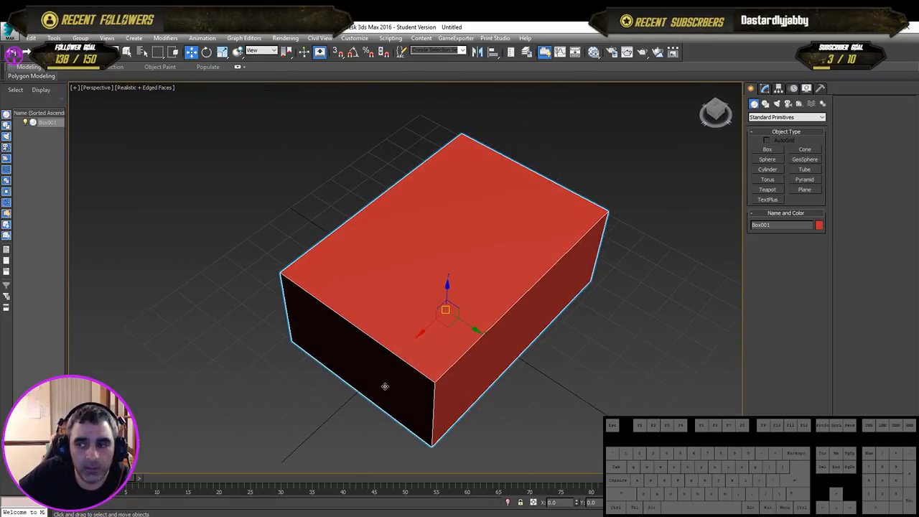
click(125, 87)
click(149, 109)
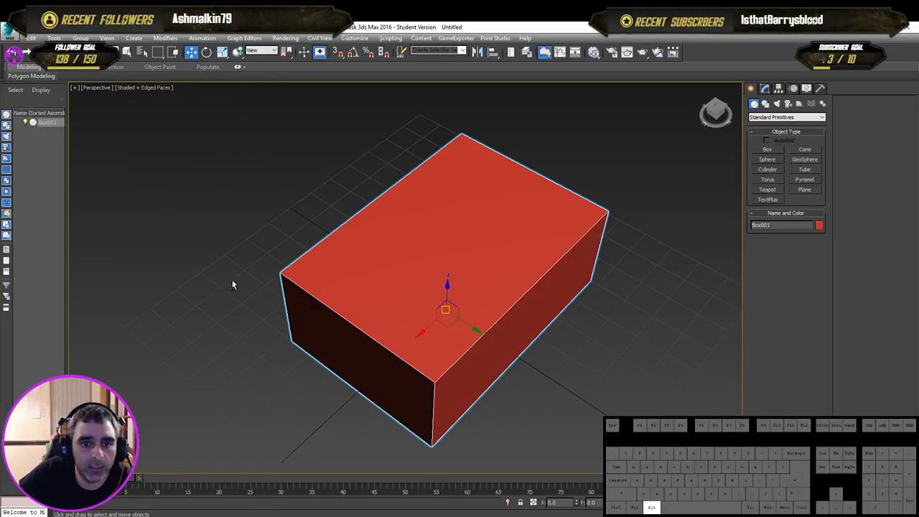
mouse_move(232, 283)
alt+middle_down()
mouse_move(261, 265)
mouse_move(364, 246)
mouse_move(240, 245)
mouse_move(234, 260)
mouse_move(420, 266)
mouse_move(416, 244)
mouse_move(398, 255)
alt+middle_up()
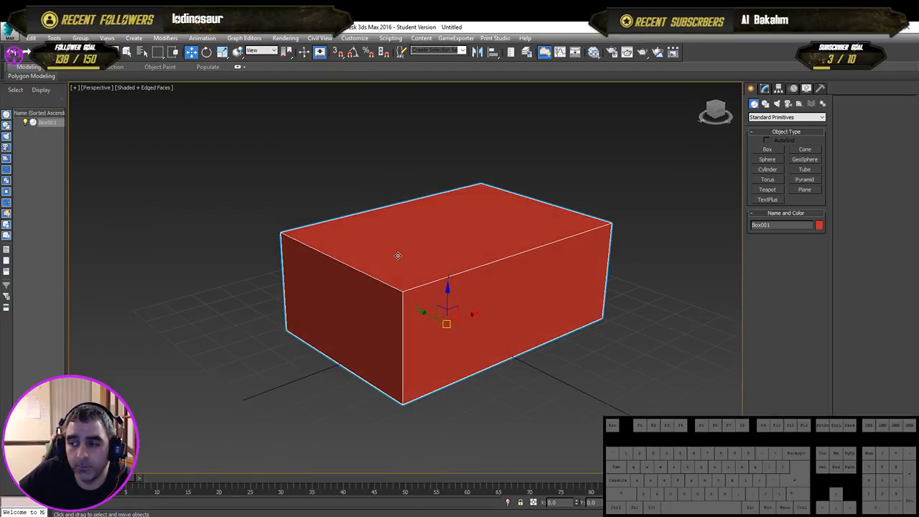
- Try the Consistent Colors style on the box from several angles and return the viewport to Shaded
click(138, 87)
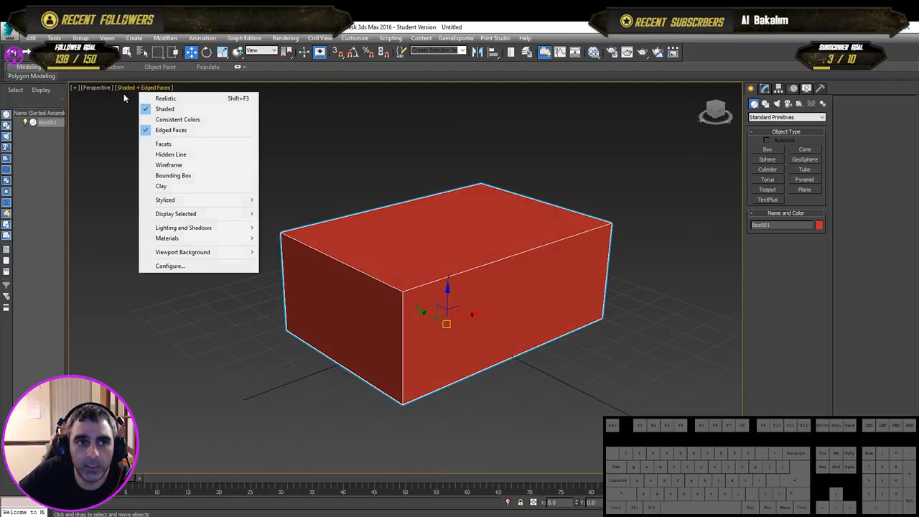
click(160, 118)
alt+middle_drag(333, 268, 334, 246)
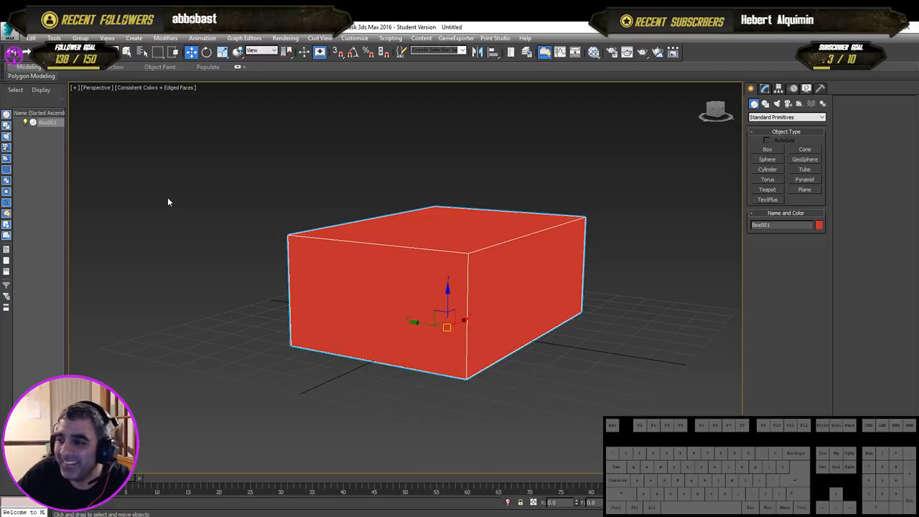
alt+middle_drag(265, 184, 324, 189)
click(183, 87)
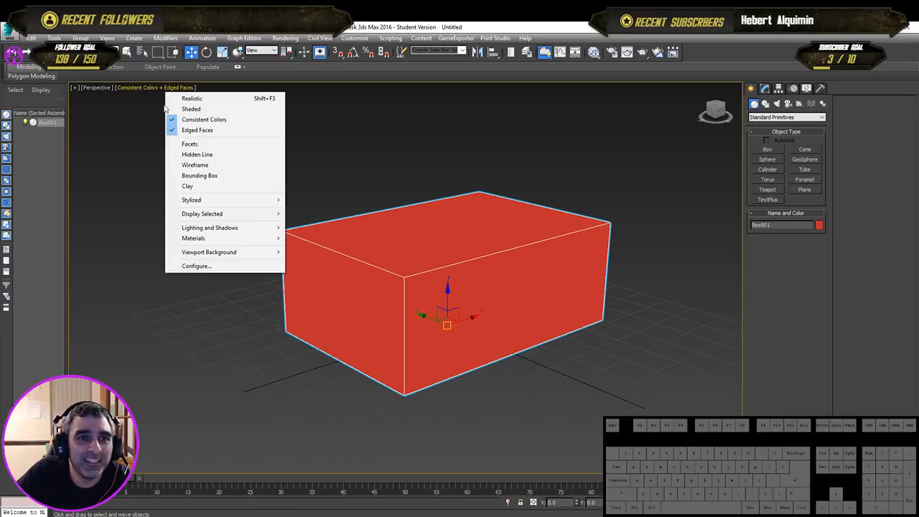
click(183, 108)
- Switch the Perspective viewport to Wireframe and inspect the box from a slightly different angle
click(144, 87)
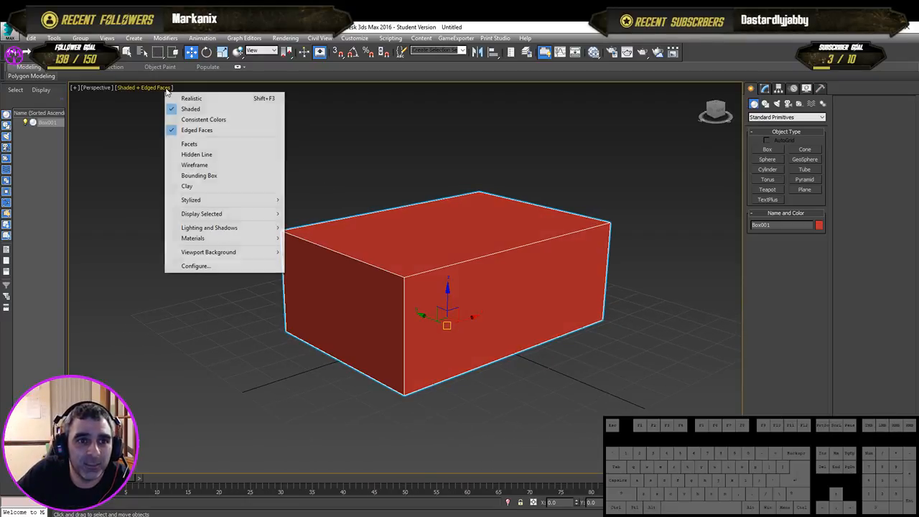
click(193, 164)
mouse_move(398, 267)
alt+middle_down()
mouse_move(431, 277)
mouse_move(396, 306)
mouse_move(410, 328)
mouse_move(414, 240)
mouse_move(435, 214)
mouse_move(476, 267)
mouse_move(438, 282)
alt+middle_up()
- Apply the stylized Color Pencil display to the Perspective viewport and check the box in it
click(124, 88)
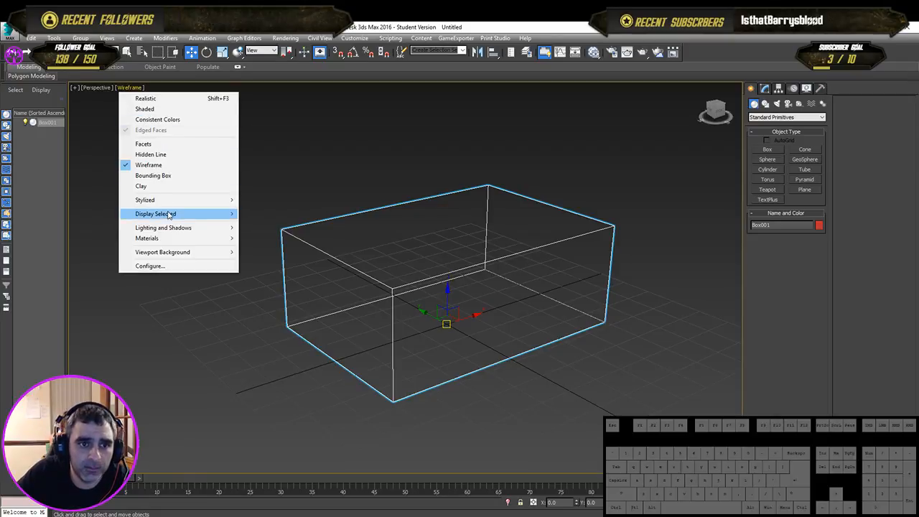
mouse_move(228, 201)
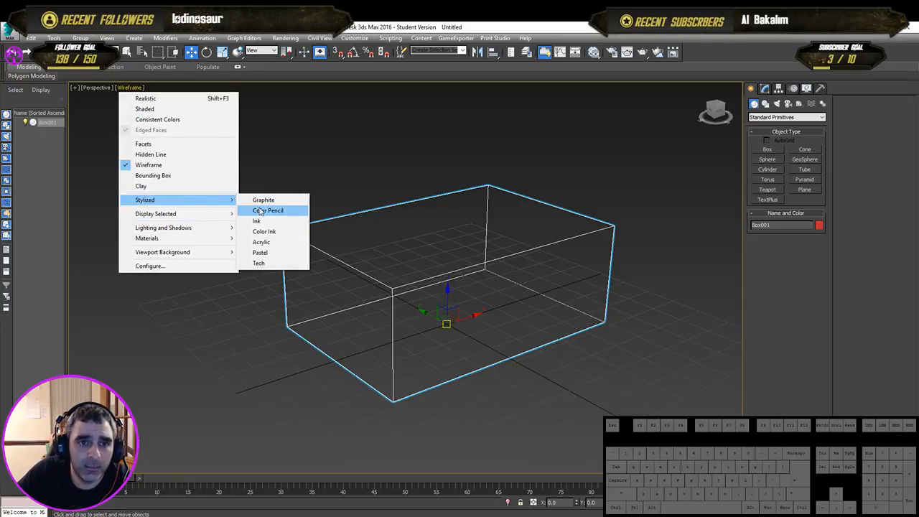
click(260, 211)
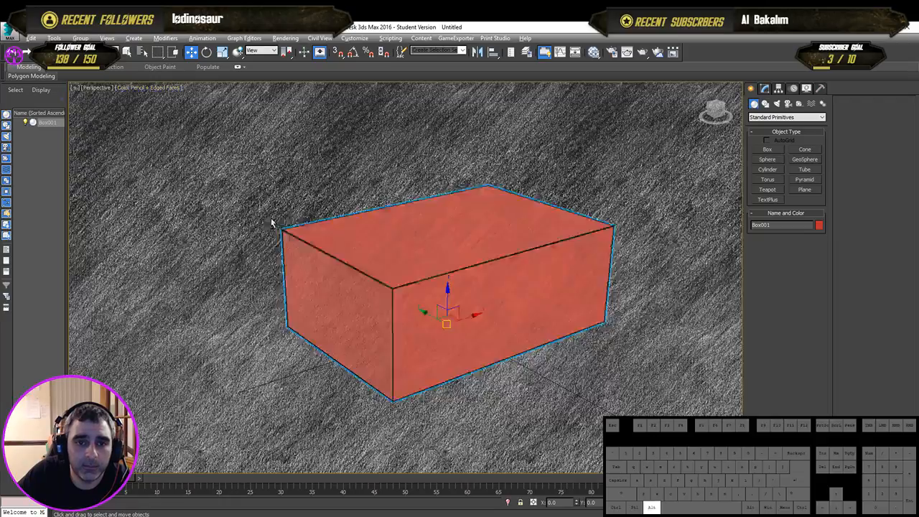
mouse_move(271, 221)
alt+middle_down()
mouse_move(296, 225)
mouse_move(264, 220)
alt+middle_up()
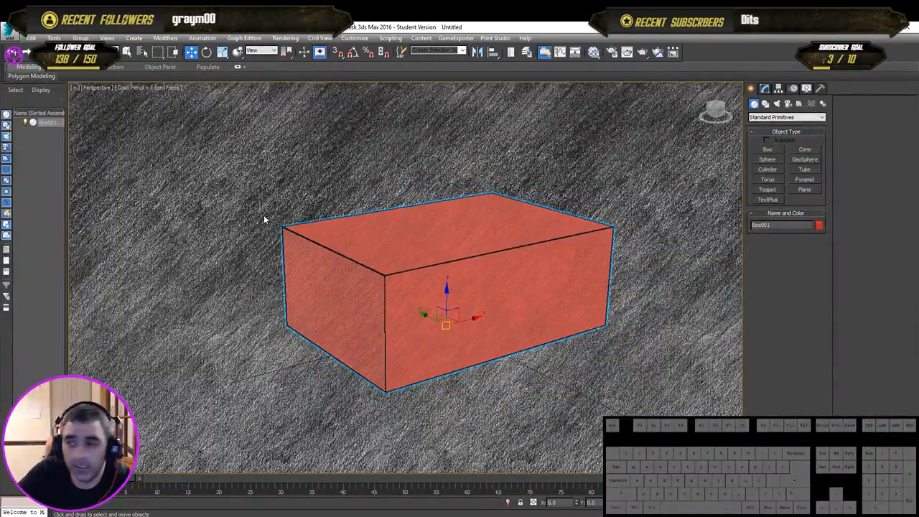
- Try the Clay display style on the box from a higher angle and return the Perspective viewport to Shaded
click(170, 89)
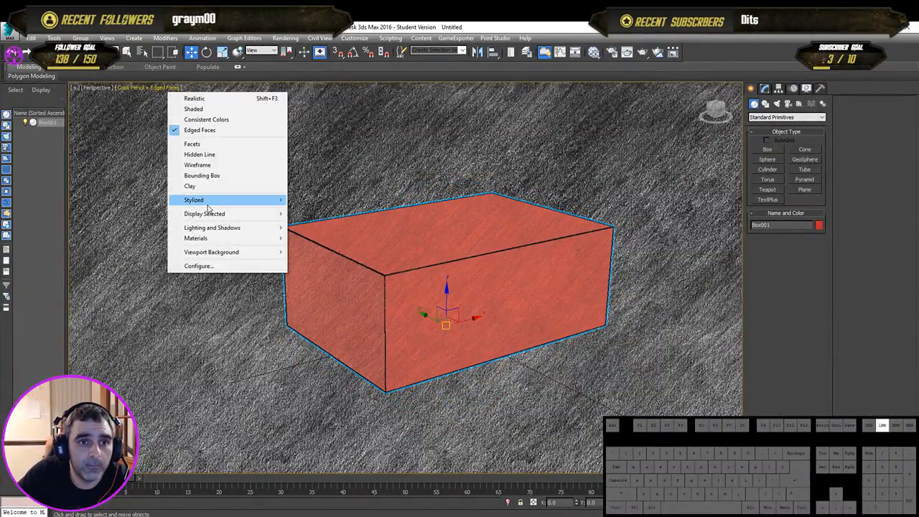
mouse_move(209, 201)
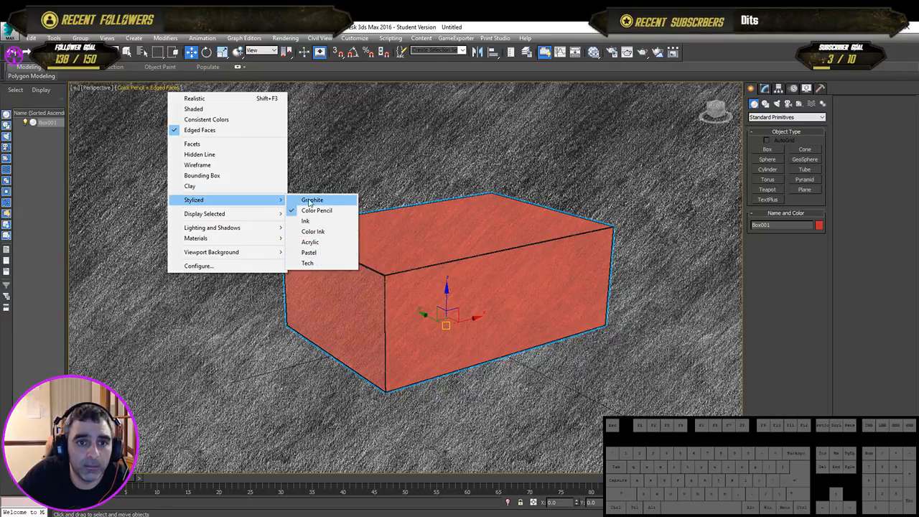
click(209, 186)
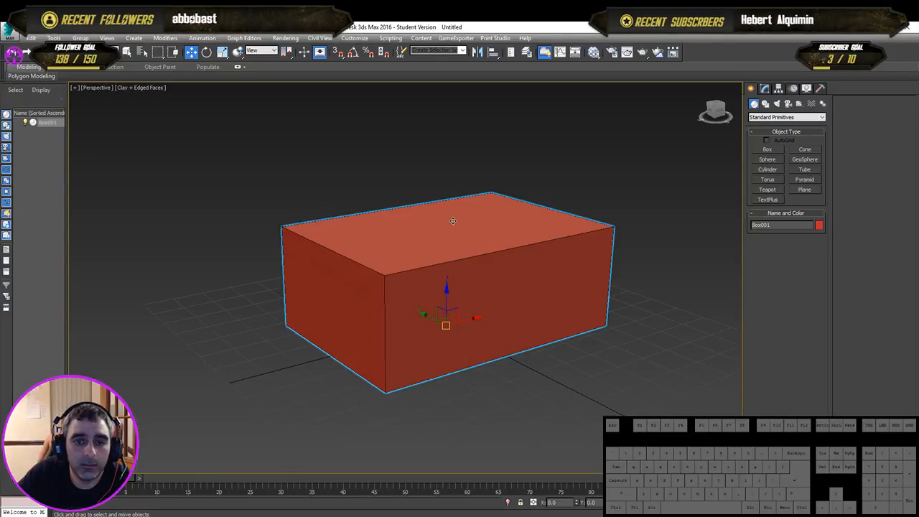
mouse_move(503, 194)
alt+middle_down()
mouse_move(525, 230)
mouse_move(538, 213)
mouse_move(459, 211)
mouse_move(446, 237)
mouse_move(438, 233)
alt+middle_up()
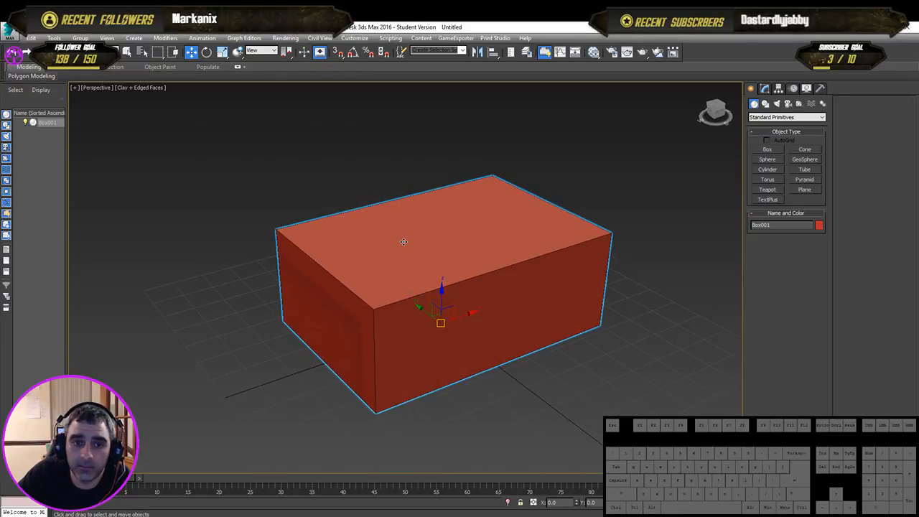
click(128, 85)
click(132, 89)
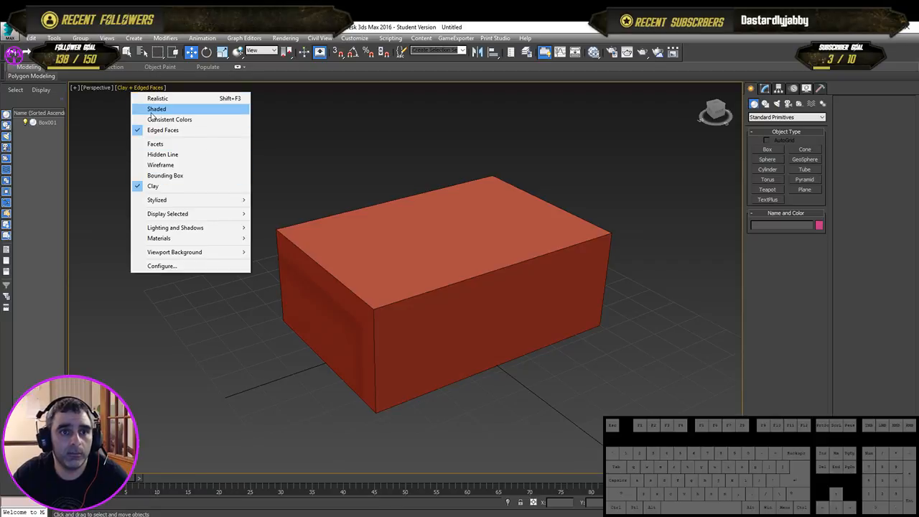
click(156, 109)
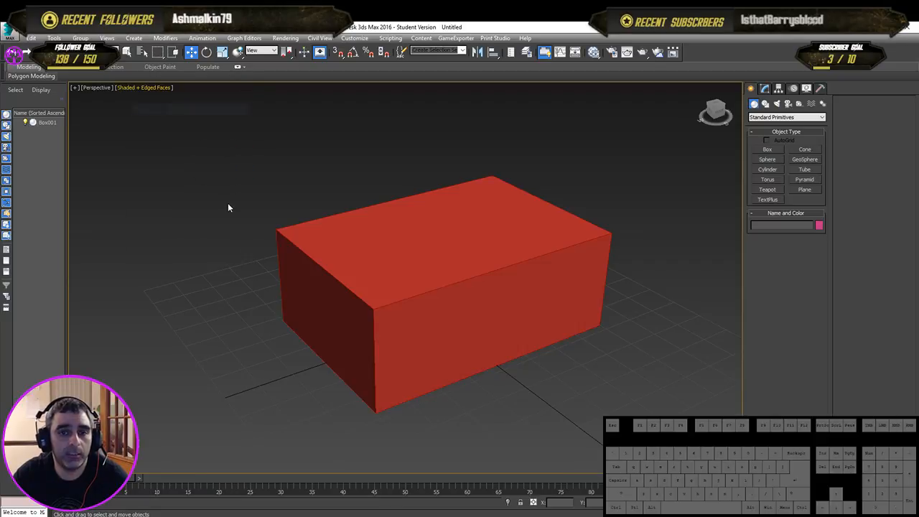
- Select the red box and move it along the Y axis to about 60
click(534, 316)
alt+middle_drag(564, 344, 591, 372)
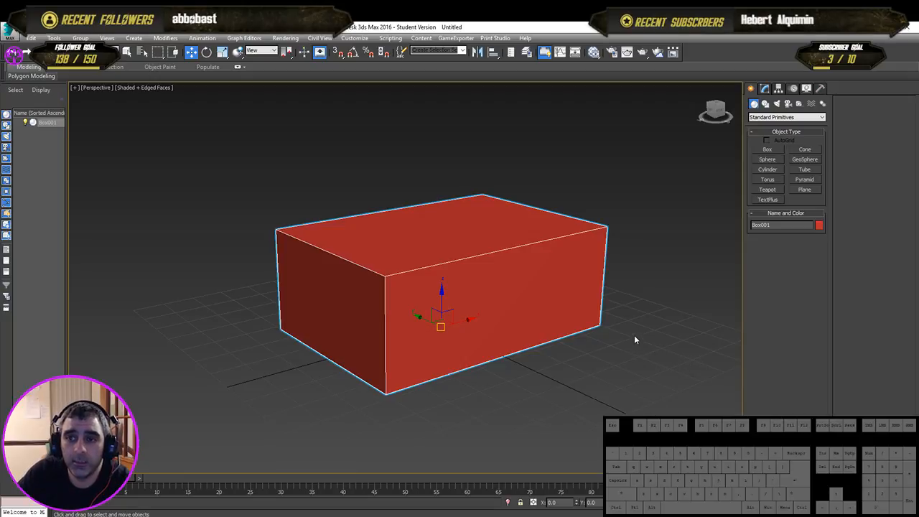
alt+middle_drag(608, 334, 487, 327)
drag(384, 282, 292, 288)
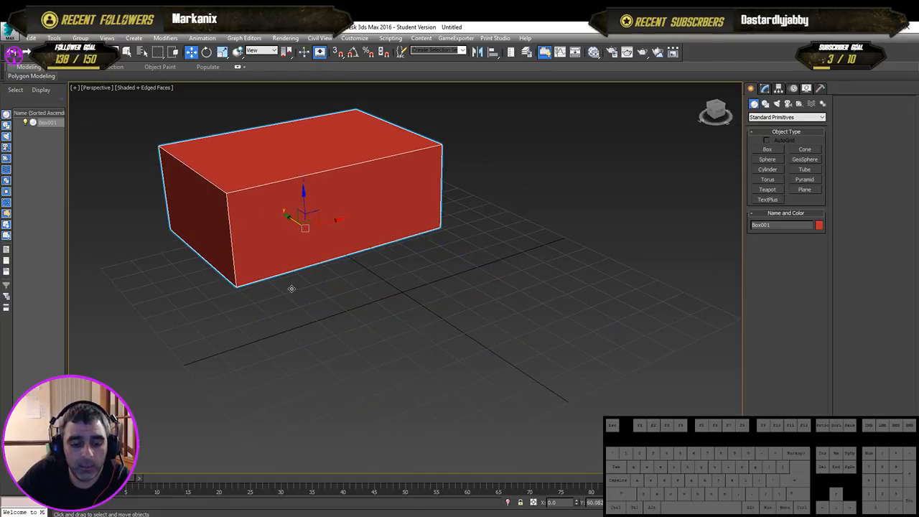
- Switch repeatedly between the Move, Rotate and Scale tools on the selected box, cycling through the scale modes and ending with Move
key(e)
click(191, 52)
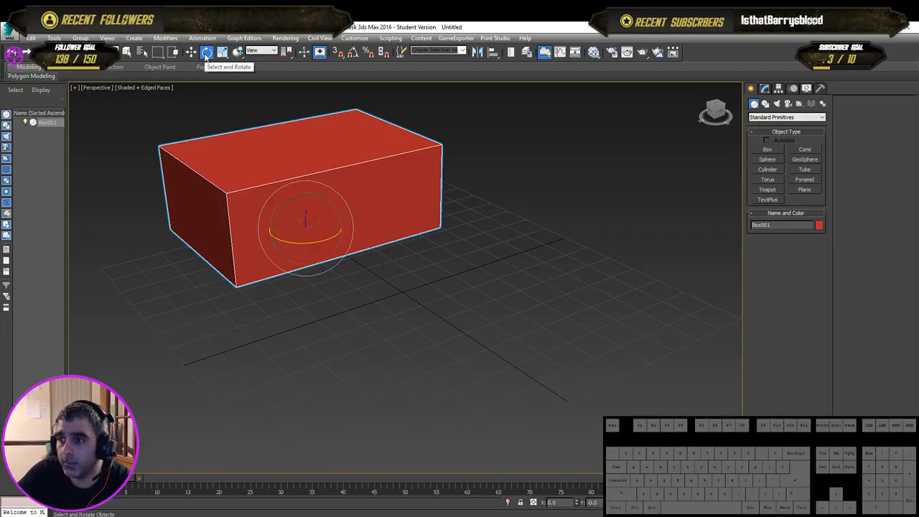
click(222, 53)
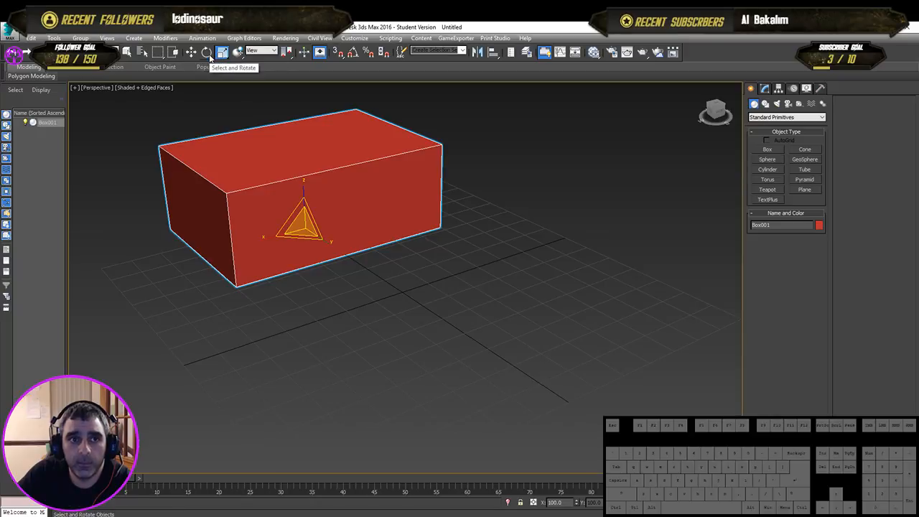
key(e)
key(w)
key(r)
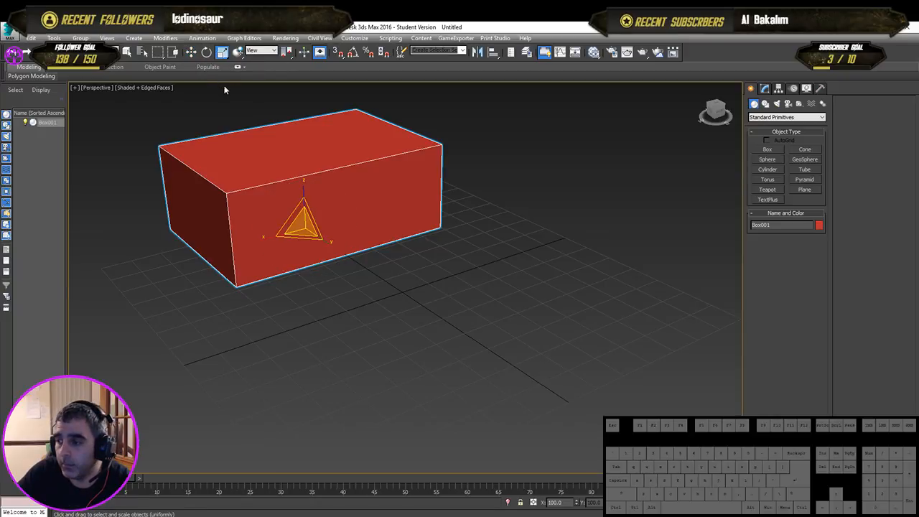
key(w)
key(e)
key(w)
key(r)
key(r)
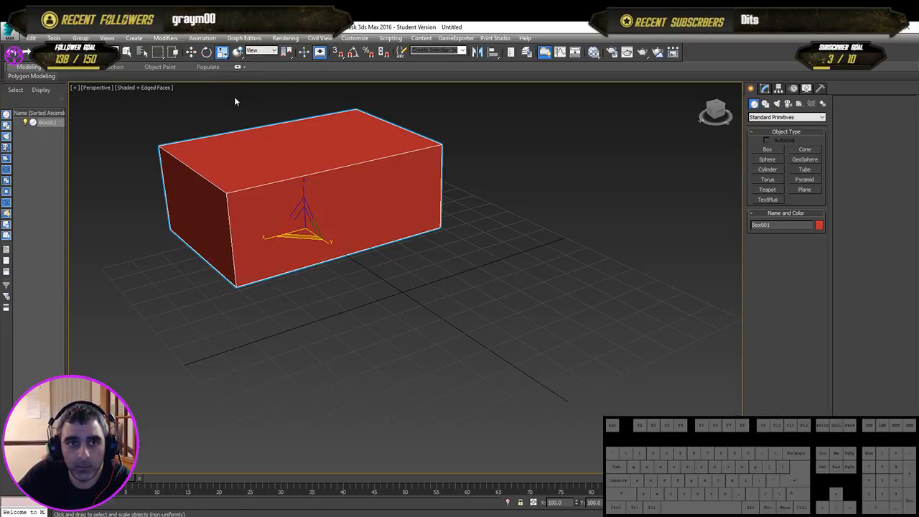
key(w)
key(e)
key(r)
key(r)
key(w)
key(e)
key(r)
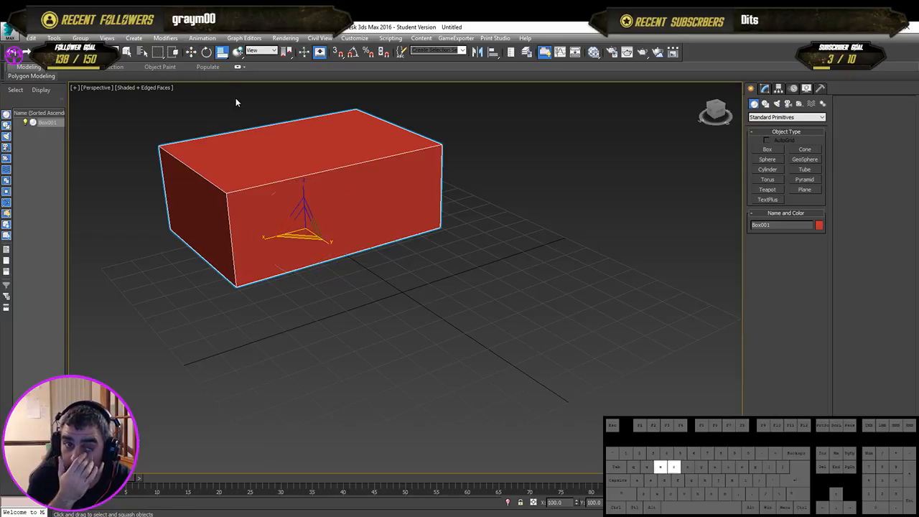
key(w)
key(r)
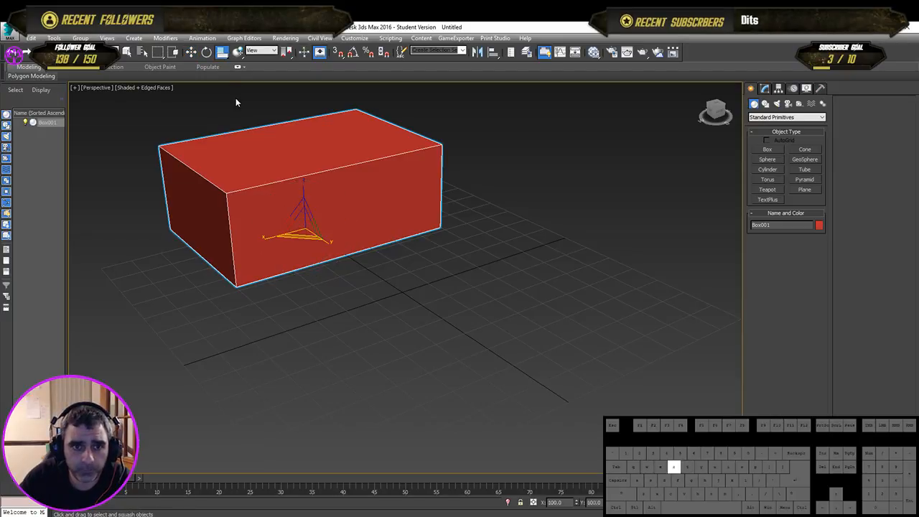
key(e)
key(r)
key(w)
key(r)
key(e)
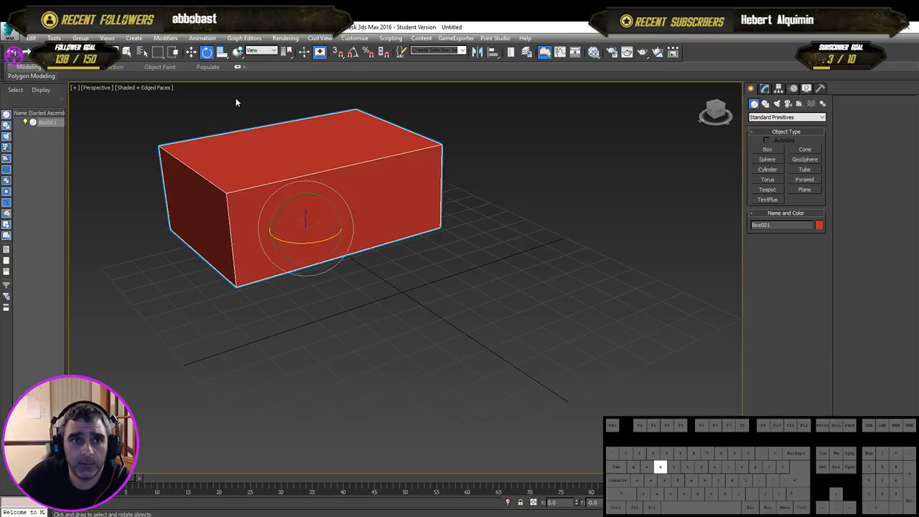
key(w)
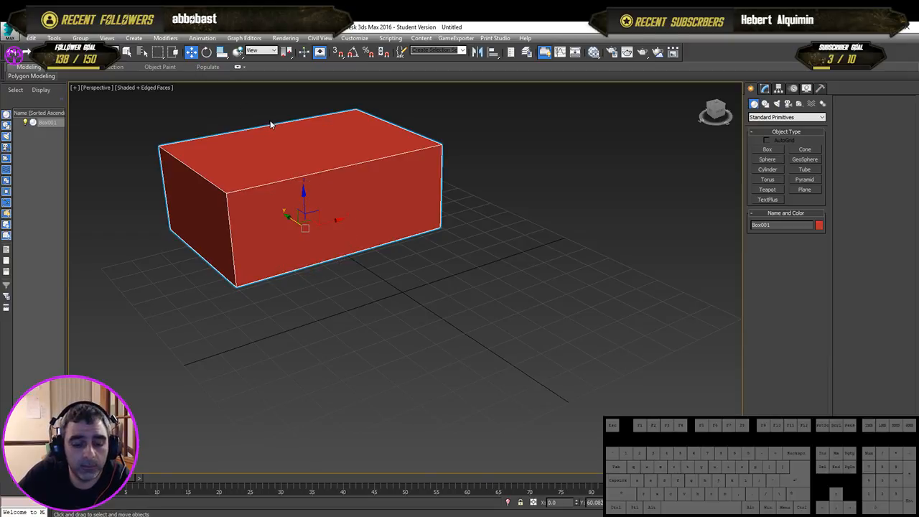
- Try rotating the red box freely with the Rotate tool
key(r)
key(e)
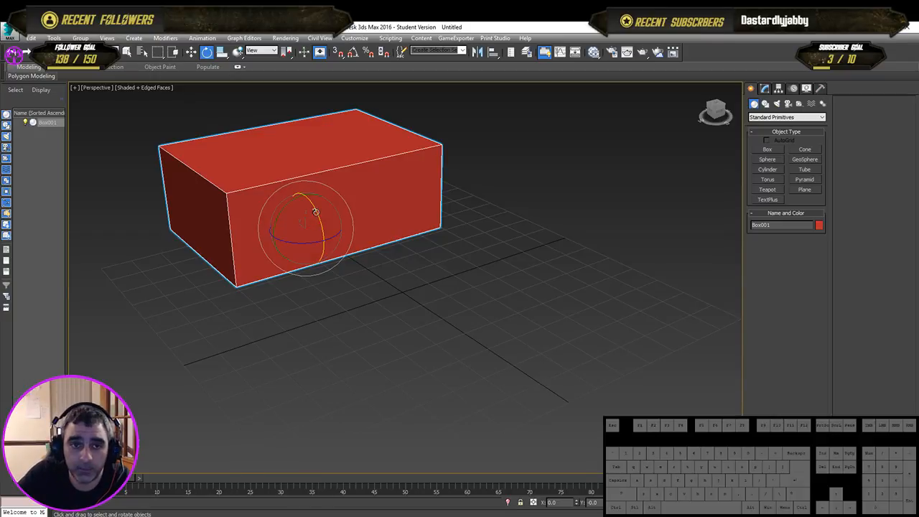
drag(282, 239, 274, 219)
drag(259, 218, 303, 187)
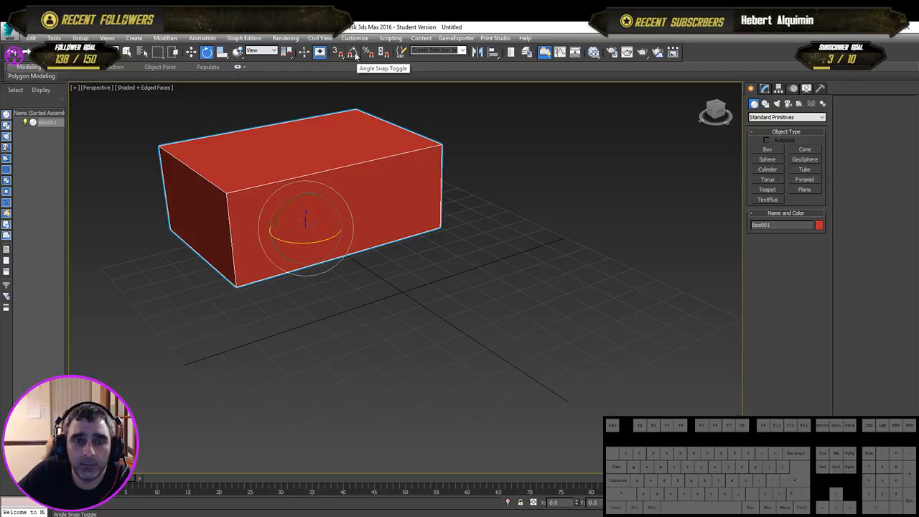
- Turn on Angle Snap, try rotating the box about its Z and X axes, and undo the rotation
click(354, 55)
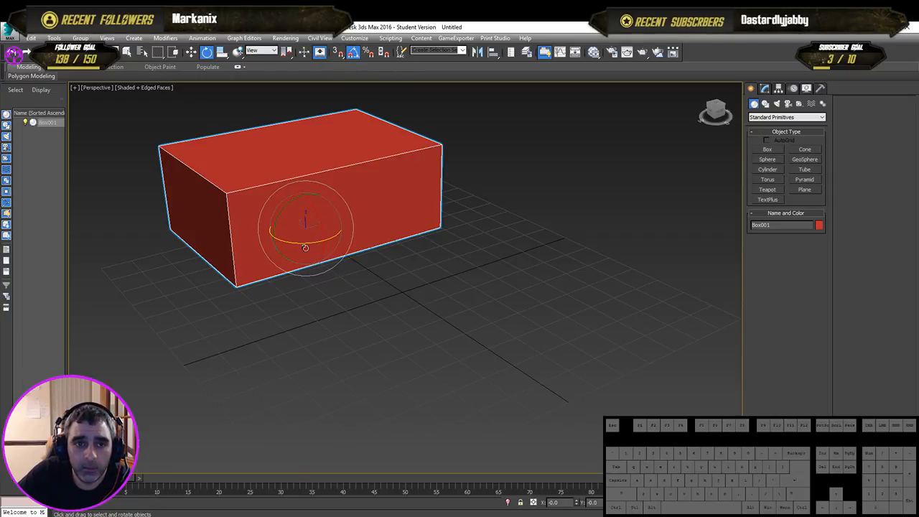
mouse_move(300, 243)
mouse_down()
mouse_move(346, 237)
mouse_move(300, 228)
mouse_up()
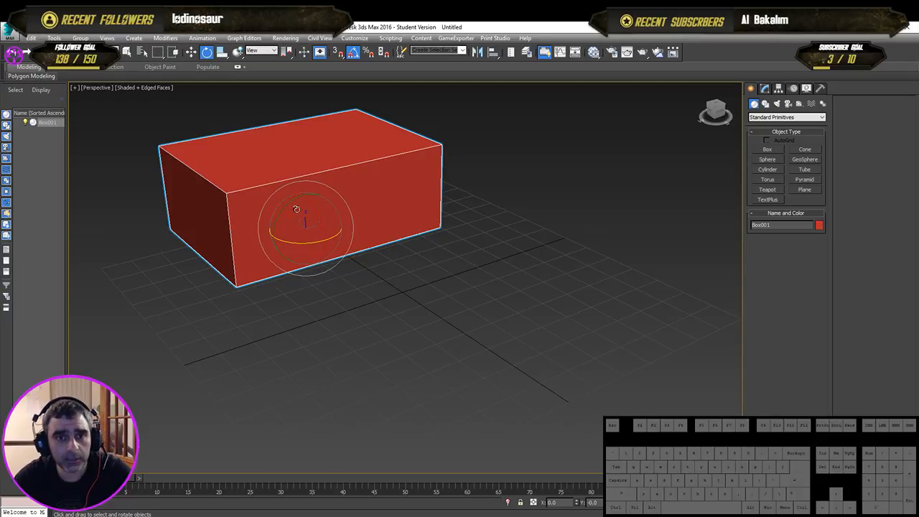
mouse_move(313, 207)
mouse_down()
mouse_move(320, 214)
mouse_move(316, 205)
mouse_up()
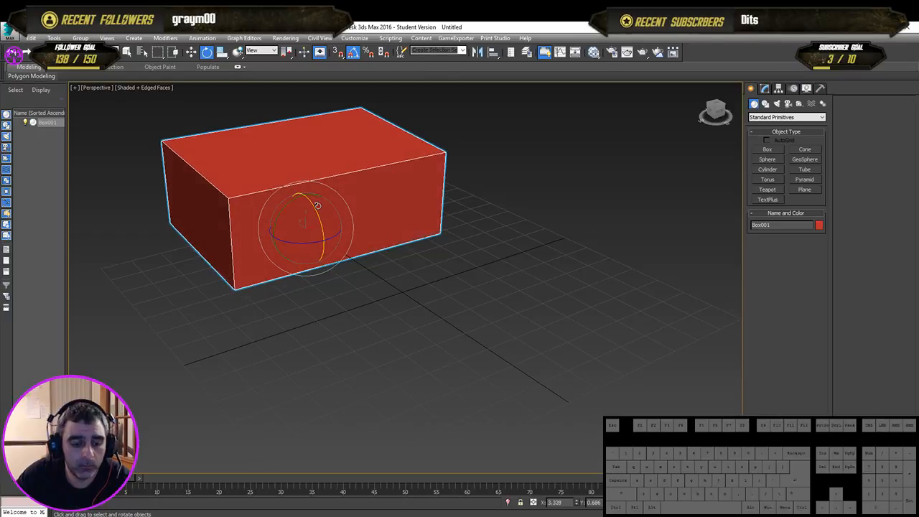
key(ctrl+z)
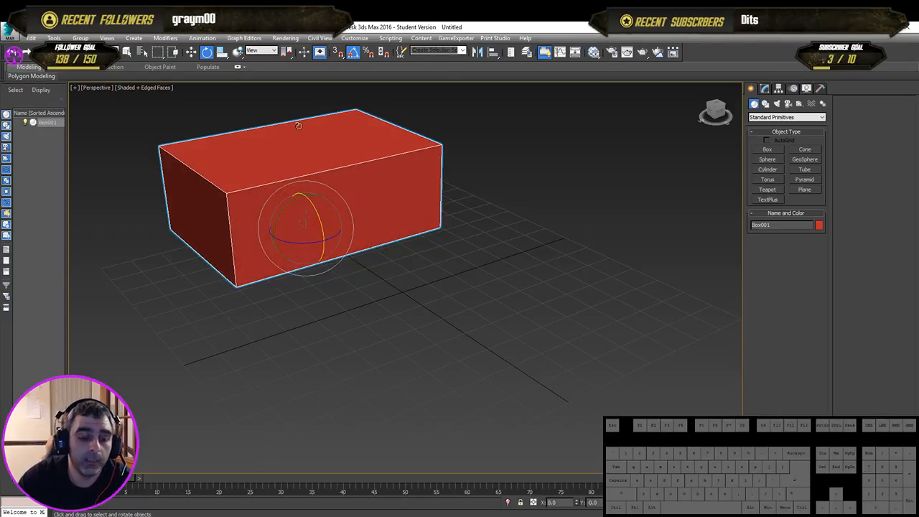
- Try scaling the red box along its Z axis and undo the change
key(r)
drag(302, 185, 308, 203)
key(ctrl+z)
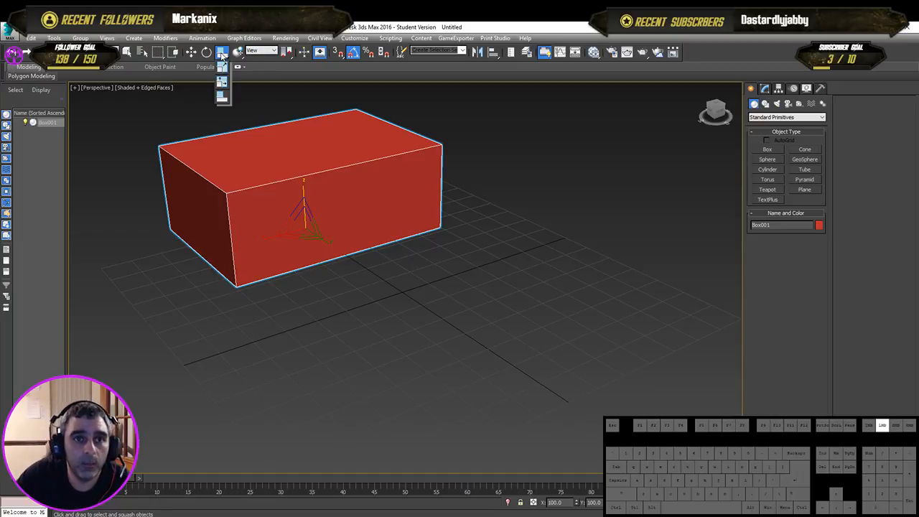
- Choose another scale mode and scale the red box down to slightly under half its size
drag(222, 56, 223, 57)
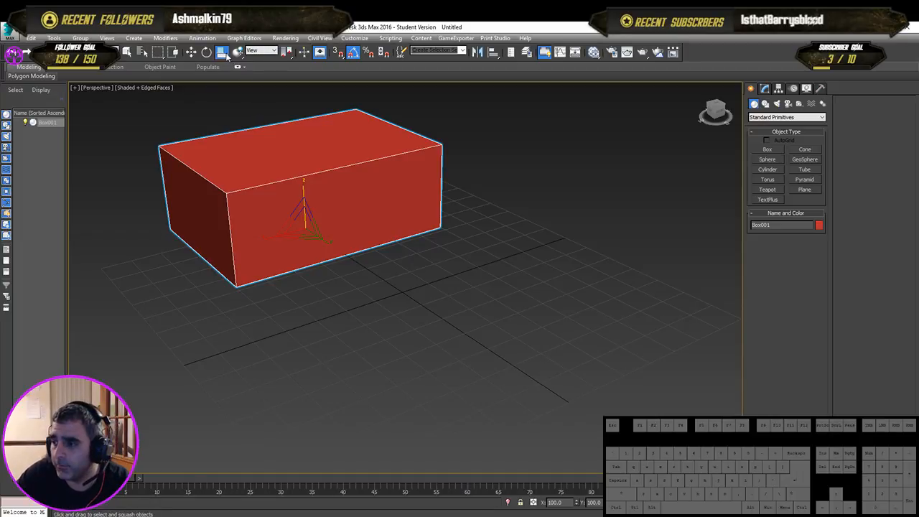
drag(222, 56, 223, 79)
drag(303, 184, 372, 231)
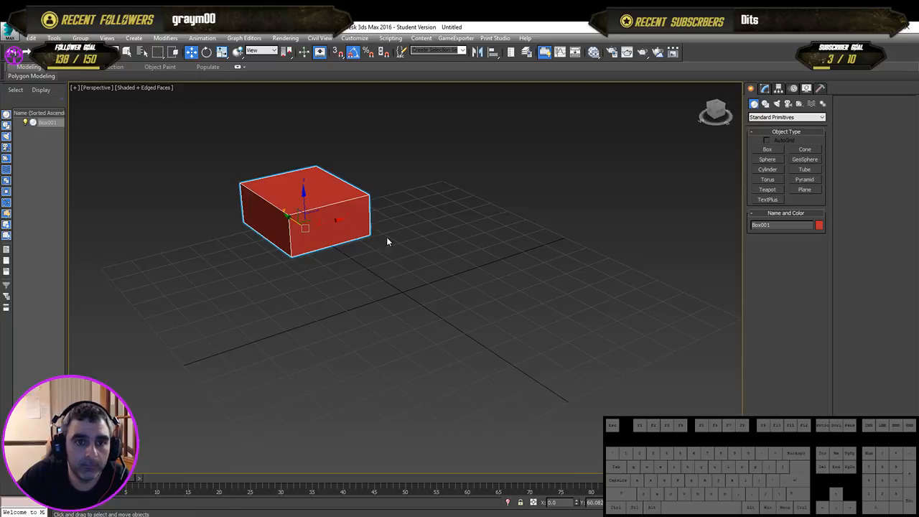
- Move the red box along the Y axis back to the grid centre and reset its Y position to 0
drag(276, 210, 410, 288)
key(w)
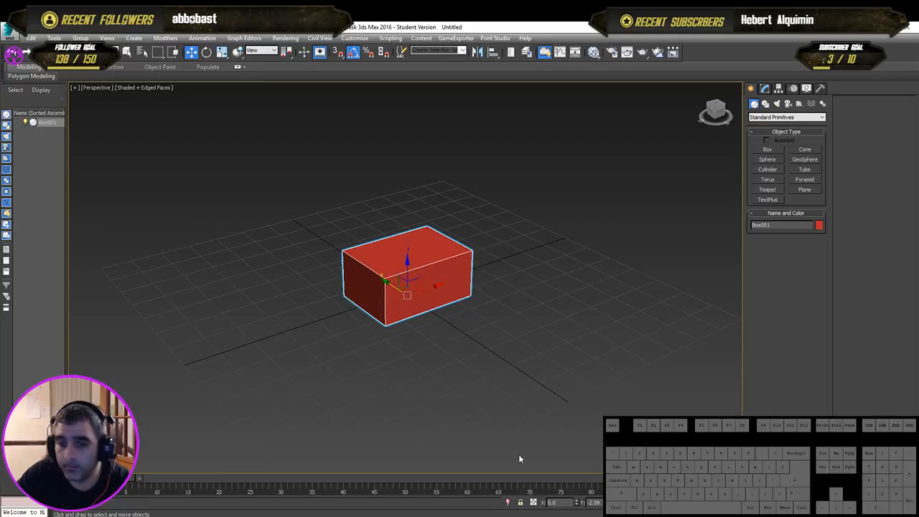
right_click(616, 503)
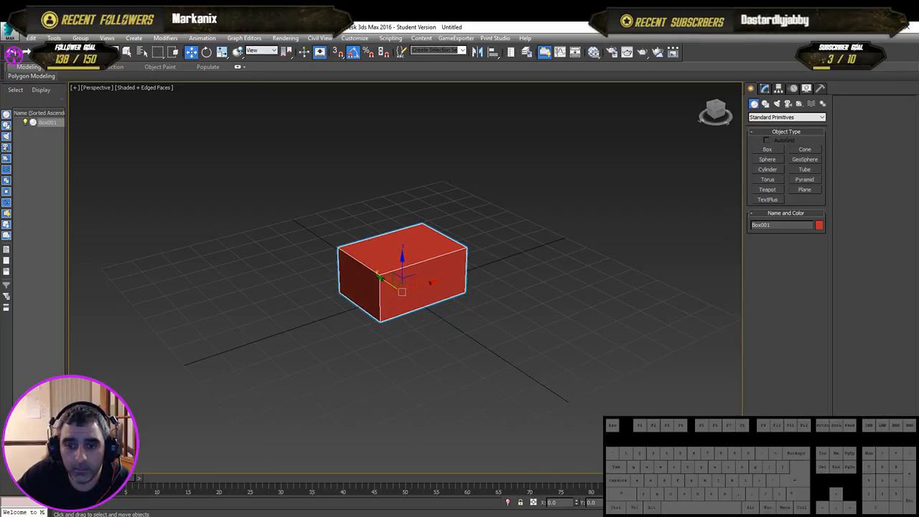
- Reselect the red box and move it along the Y axis to about 25.8
click(580, 396)
mouse_move(486, 345)
alt+middle_down()
mouse_move(506, 338)
mouse_move(492, 352)
alt+middle_up()
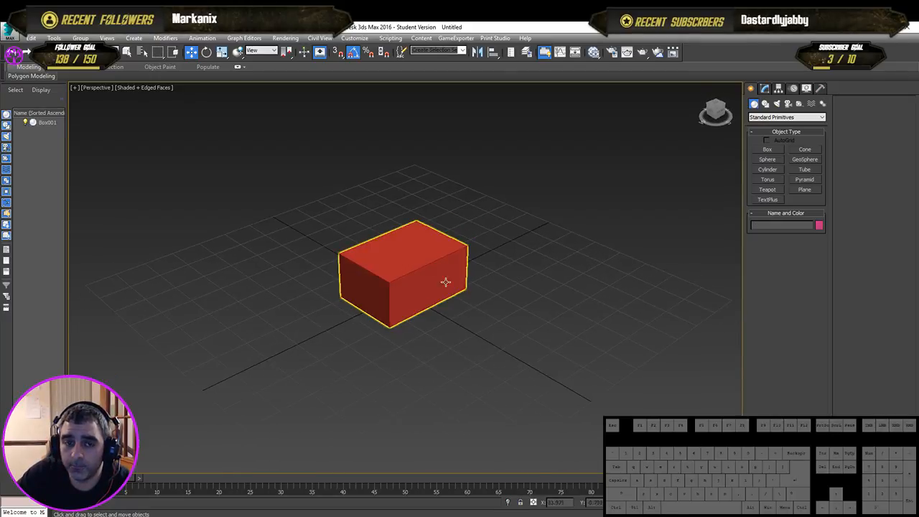
click(435, 272)
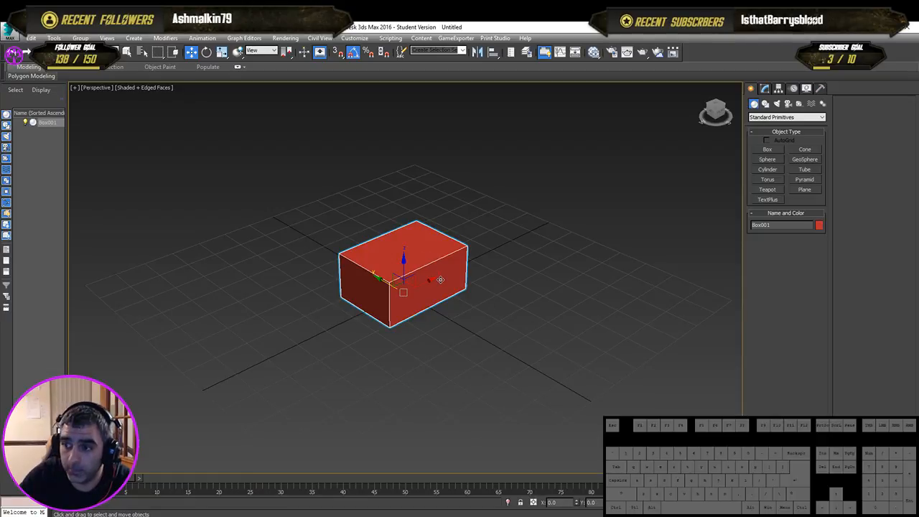
drag(387, 280, 332, 251)
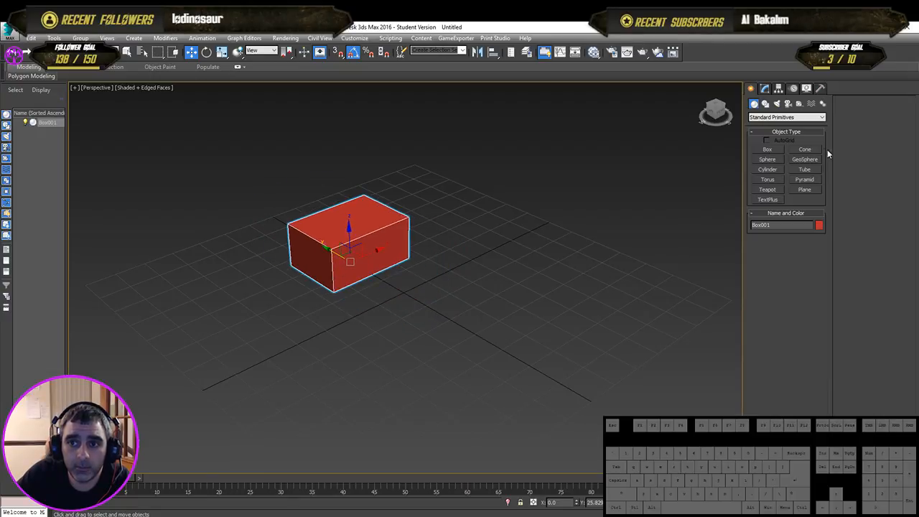
- Create a tapered cone beside the box with base radius about 11.7, top radius about 4.4 and height about 27.6
click(805, 149)
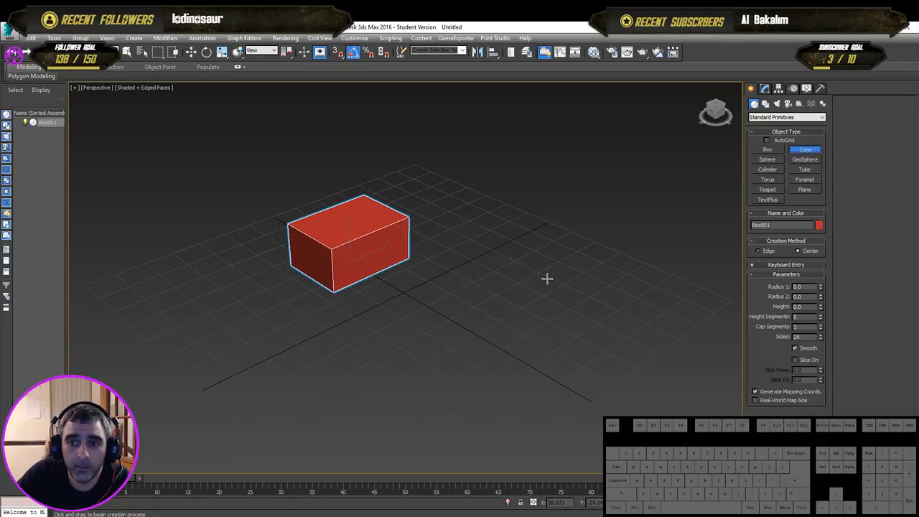
drag(547, 278, 548, 323)
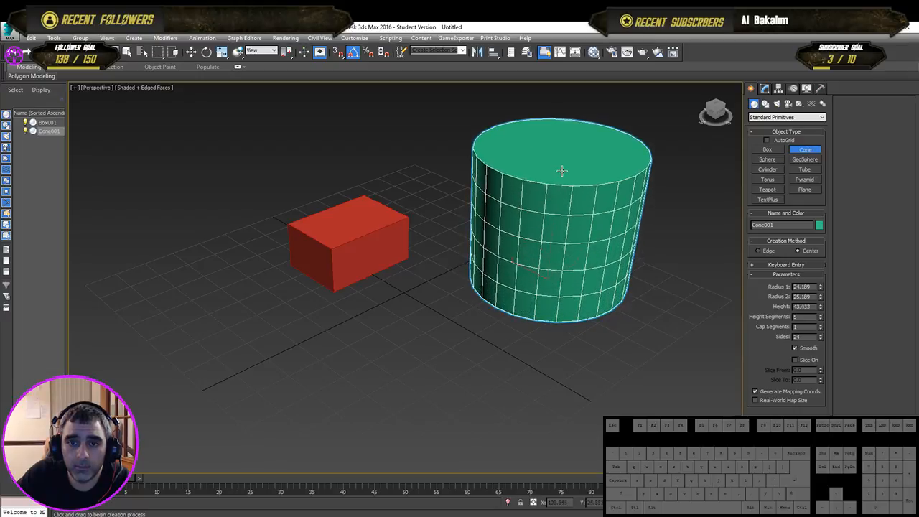
right_click(562, 171)
drag(587, 272, 586, 290)
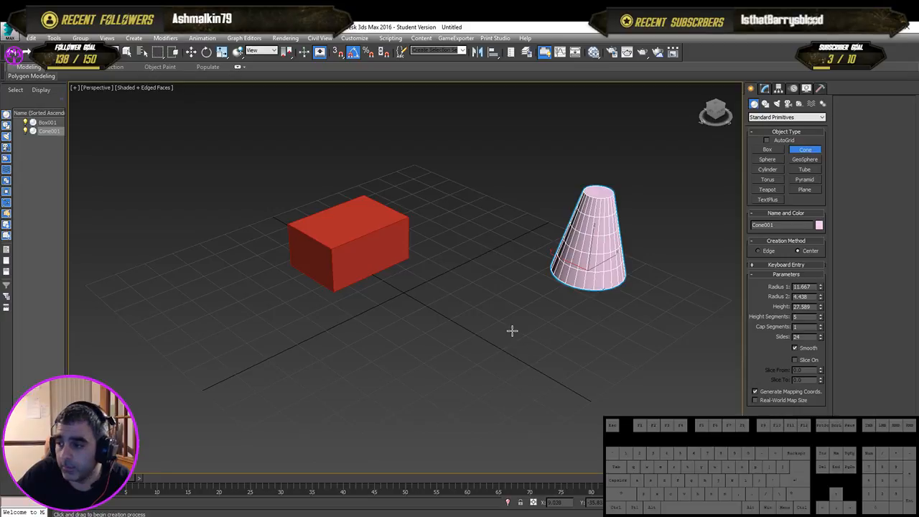
- Move the cone along the Y axis to about -11.5 and view it from closer at a lower angle
key(w)
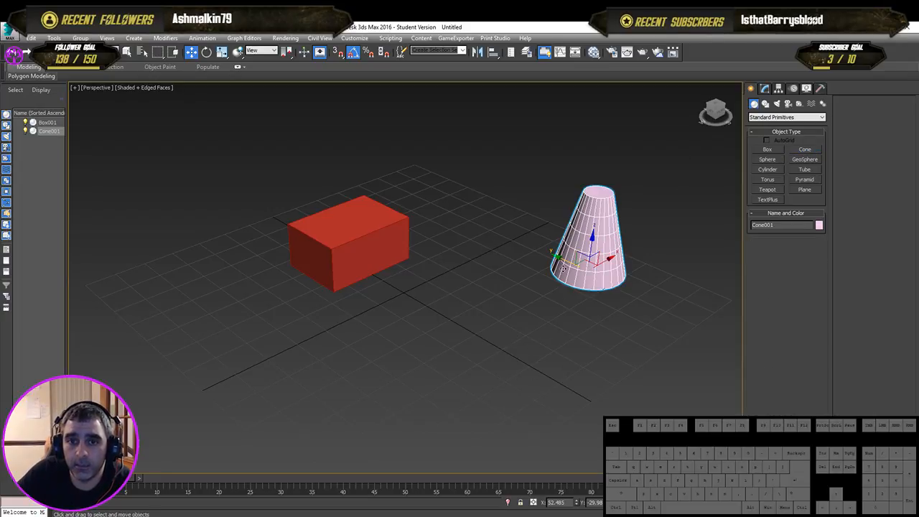
drag(565, 259, 517, 239)
alt+middle_drag(586, 250, 556, 294)
scroll(517, 278, up, 3)
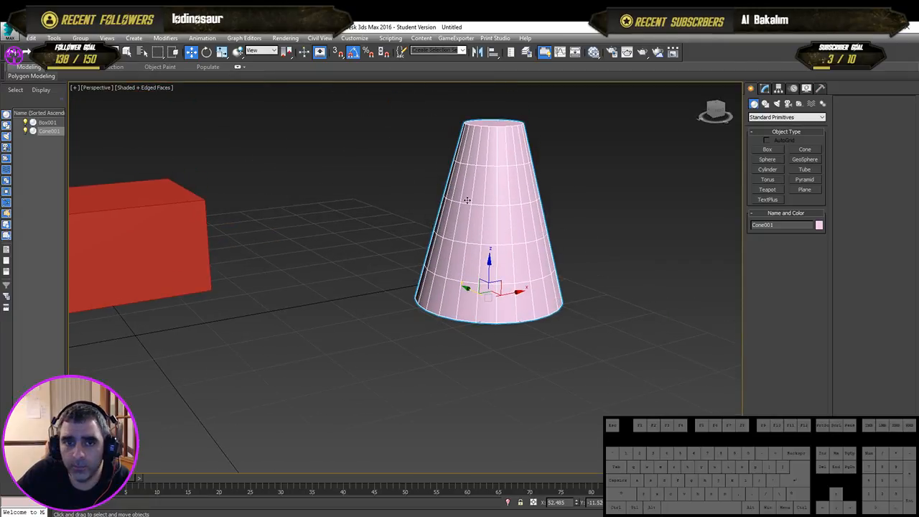
- Orbit and zoom around the box and cone, hiding the edged-faces display and showing it again
alt+middle_drag(519, 270, 548, 304)
scroll(554, 317, down, 4)
scroll(547, 304, up, 2)
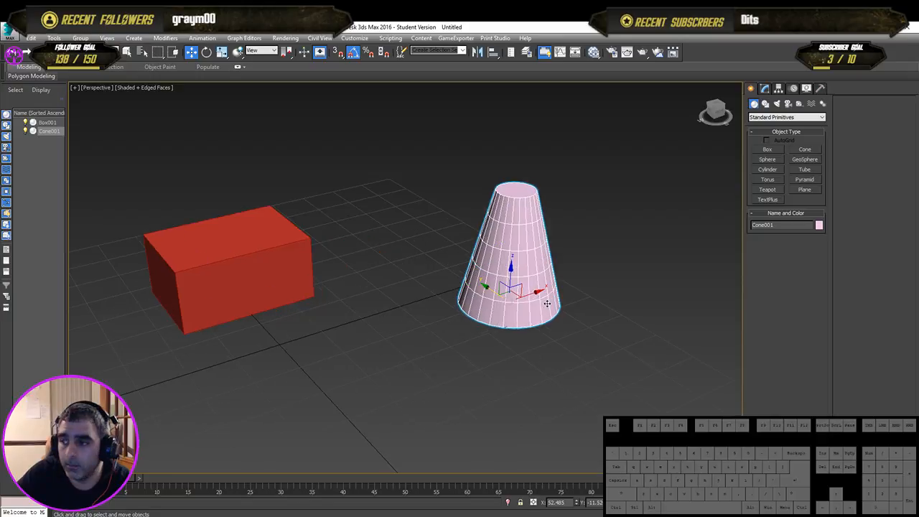
key(F4)
mouse_move(616, 363)
alt+middle_down()
mouse_move(576, 349)
mouse_move(421, 334)
mouse_move(483, 349)
mouse_move(533, 339)
alt+middle_up()
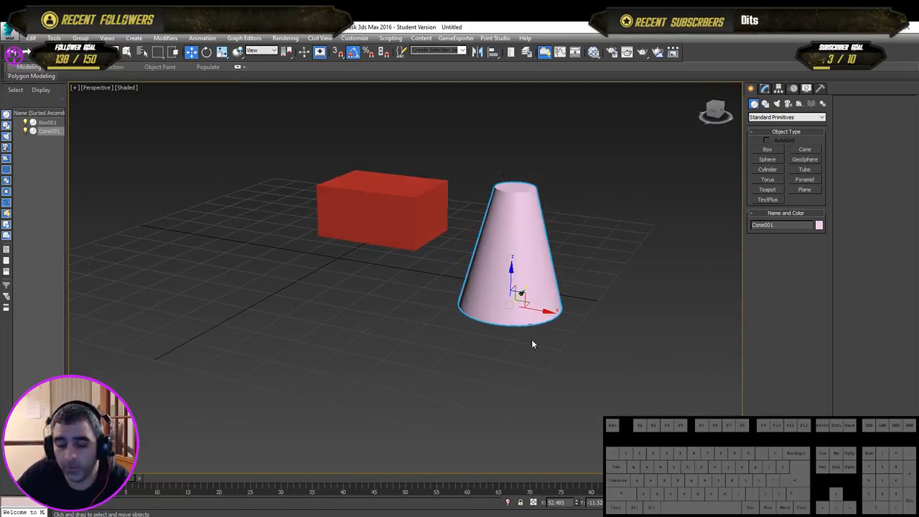
key(F4)
scroll(532, 337, up, 2)
scroll(529, 332, down, 4)
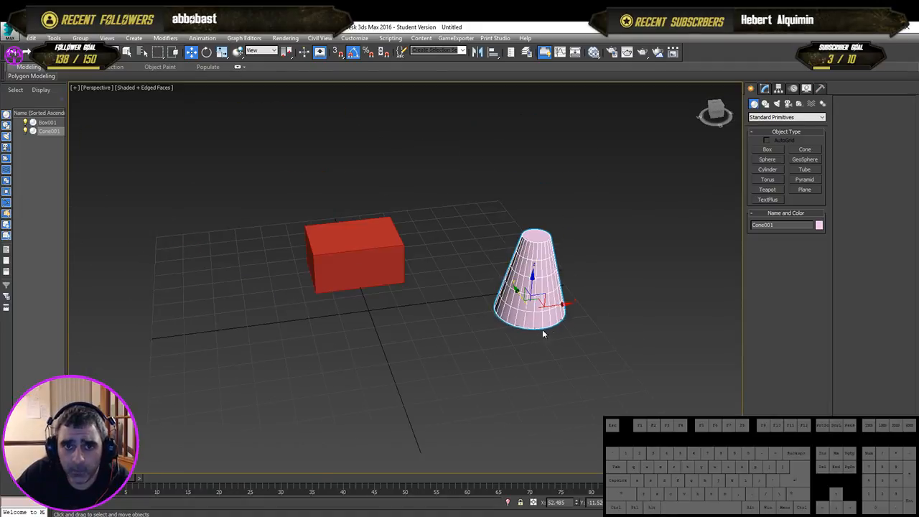
alt+middle_drag(493, 378, 496, 355)
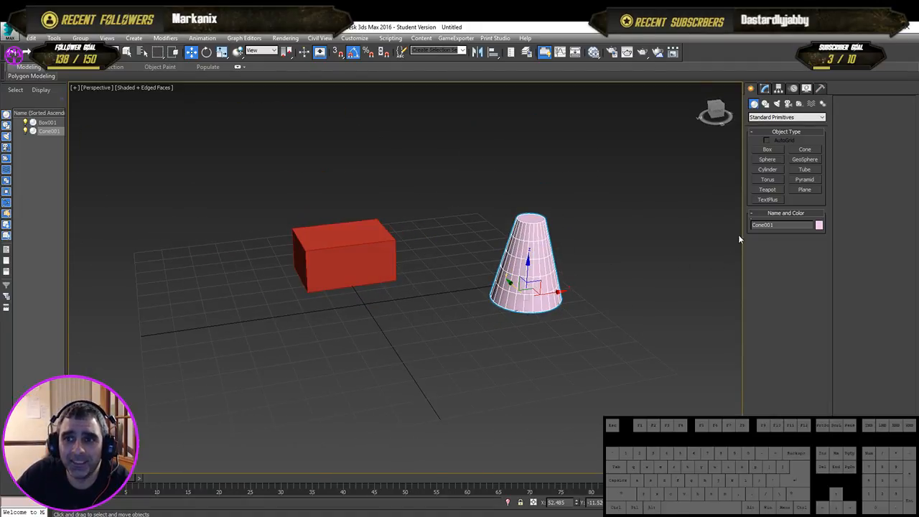
- Create a sphere with a radius of about 18.6 on the grid in front of the red box and cone
click(765, 159)
drag(391, 361, 398, 344)
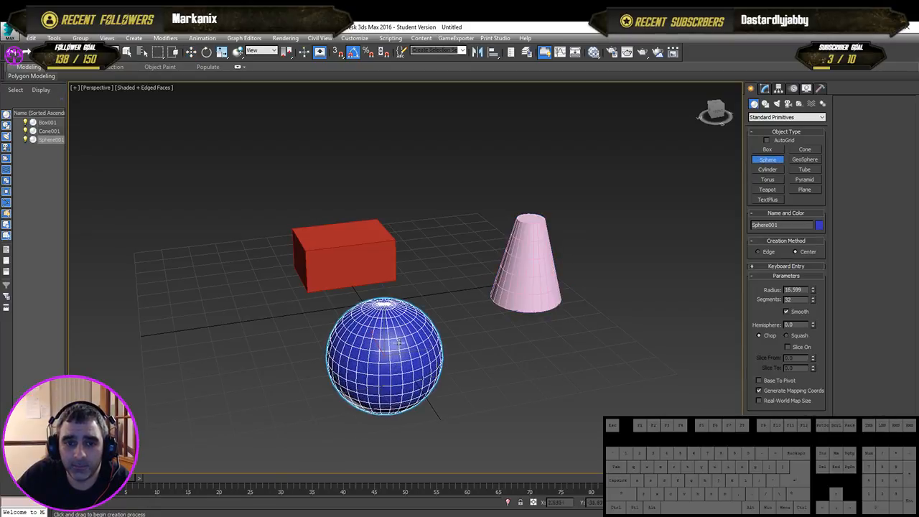
right_click(506, 359)
- Move the blue sphere in front of the red box, to about X -25.5 and Y -8.6
alt+middle_drag(501, 363, 524, 355)
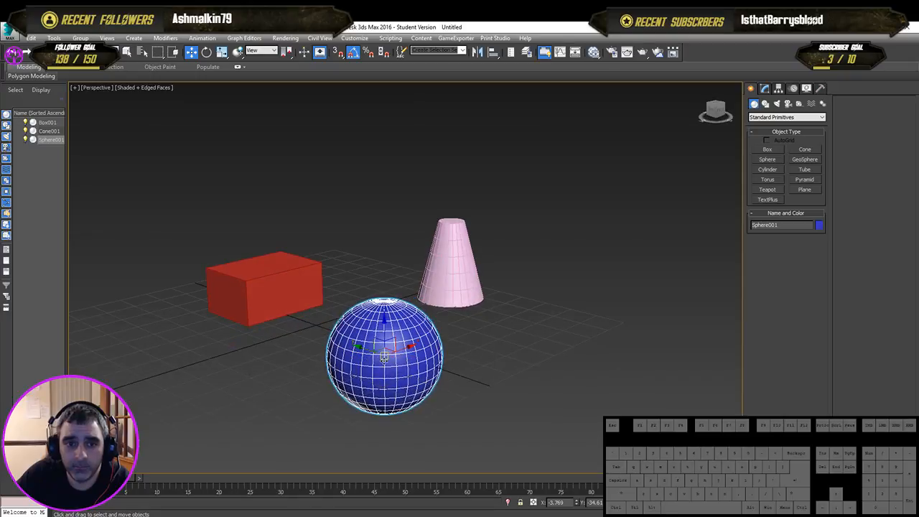
drag(369, 349, 317, 331)
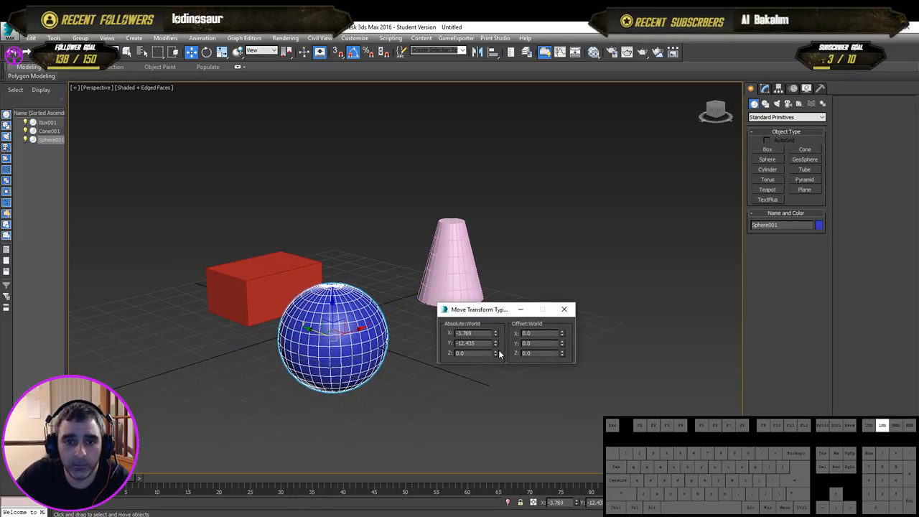
mouse_move(495, 343)
mouse_down()
mouse_move(496, 361)
mouse_move(495, 290)
mouse_move(508, 448)
mouse_move(503, 352)
mouse_up()
click(564, 308)
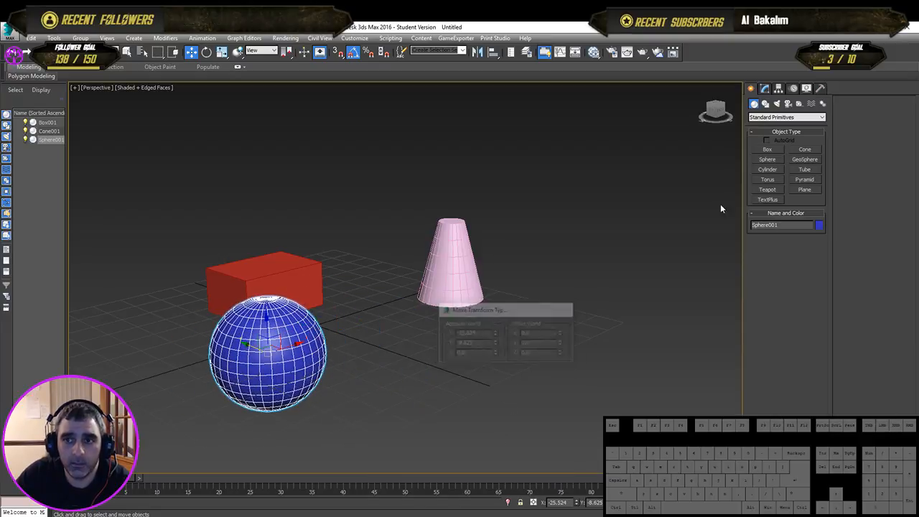
- Create a geosphere larger than the blue sphere beside it, and orbit to compare the two meshes
click(804, 158)
drag(477, 361, 502, 400)
right_click(512, 377)
alt+middle_drag(483, 378, 325, 385)
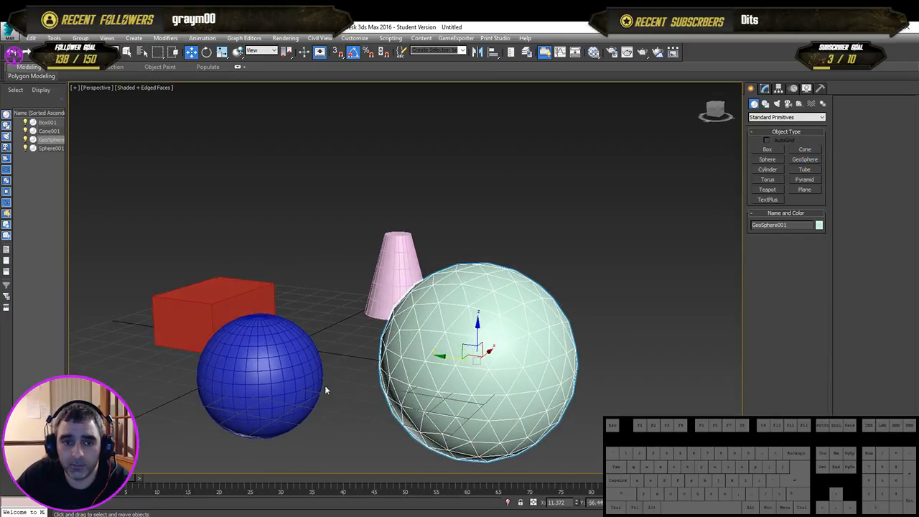
- Shift the blue sphere along the Y axis to about -12.2 and delete the geosphere
drag(253, 372, 265, 374)
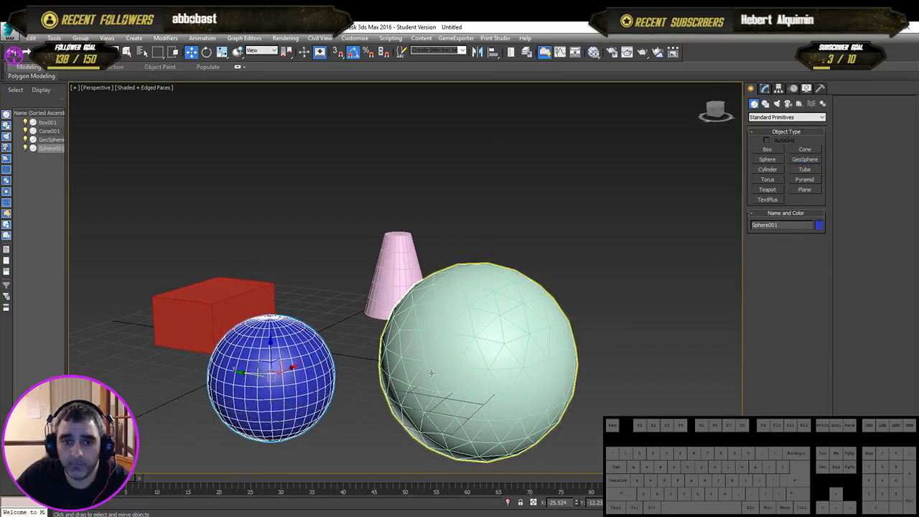
click(435, 383)
click(251, 373)
click(572, 408)
click(536, 369)
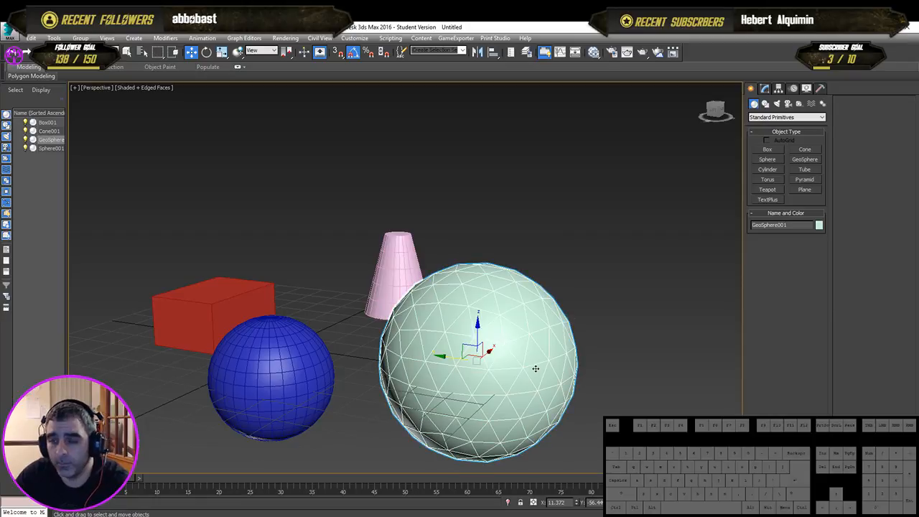
key(Delete)
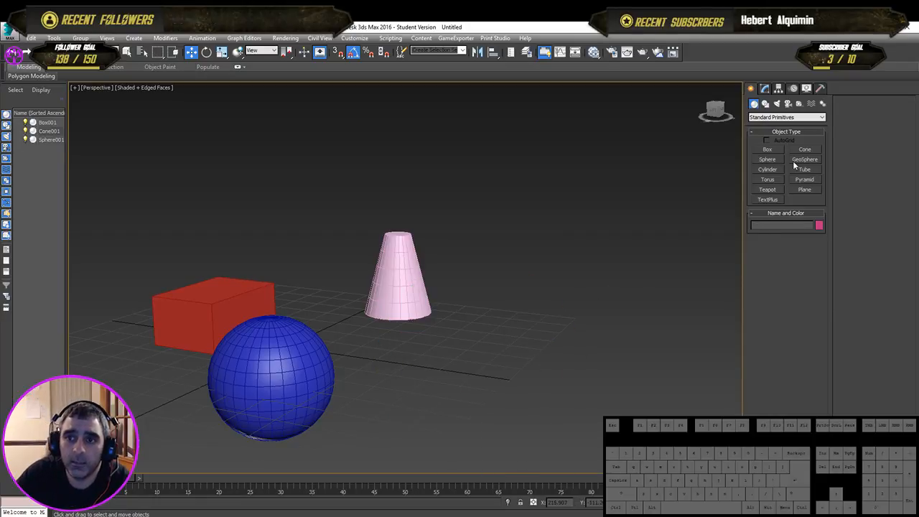
- Create an upright cylinder beside the blue sphere, in front of the cone
click(768, 169)
drag(446, 387, 491, 388)
click(485, 343)
click(489, 250)
right_click(503, 257)
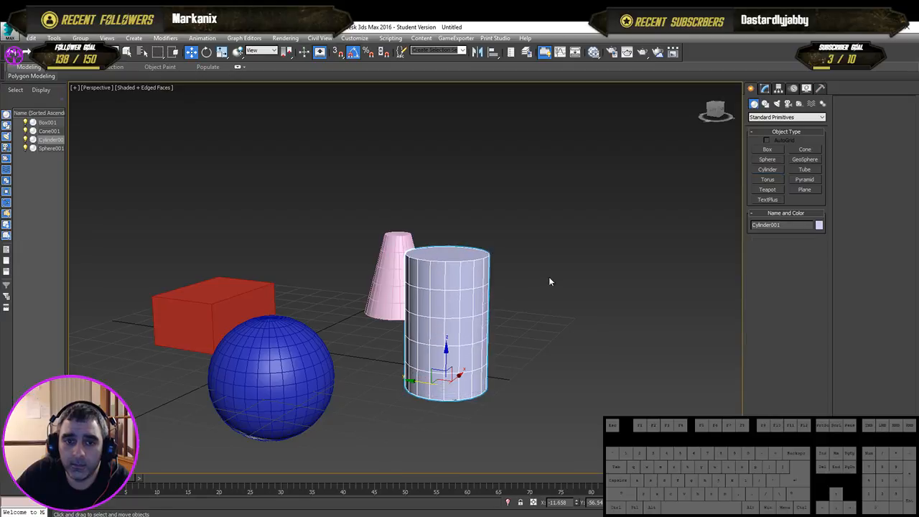
- Create a tube beside the cylinder with radii of about 8.8 and 11.2 and a height of about 32.5
alt+middle_drag(549, 278, 513, 310)
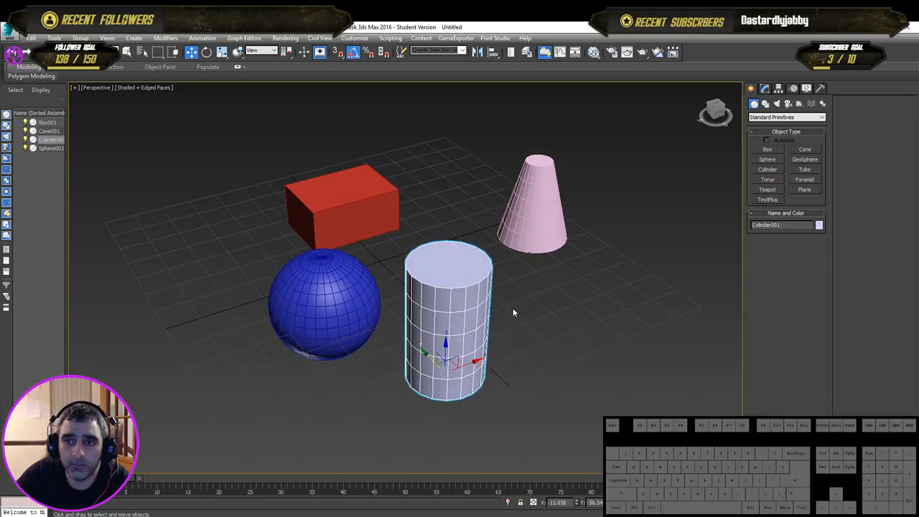
click(801, 169)
drag(602, 347, 637, 342)
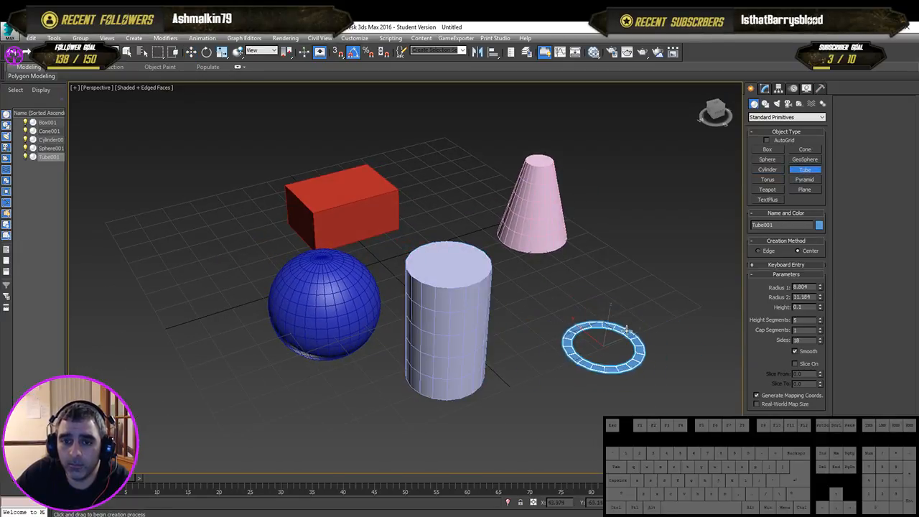
click(627, 326)
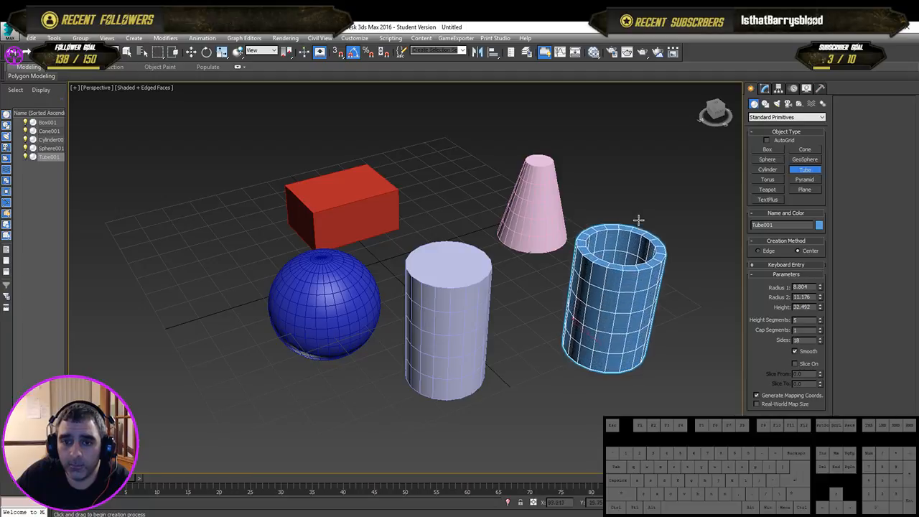
click(636, 224)
right_click(635, 226)
- Try to create a torus on the empty area beside the tube, and undo it
alt+middle_drag(640, 276, 615, 284)
middle_drag(615, 285, 521, 281)
click(768, 180)
drag(626, 332, 657, 285)
click(656, 285)
right_click(657, 286)
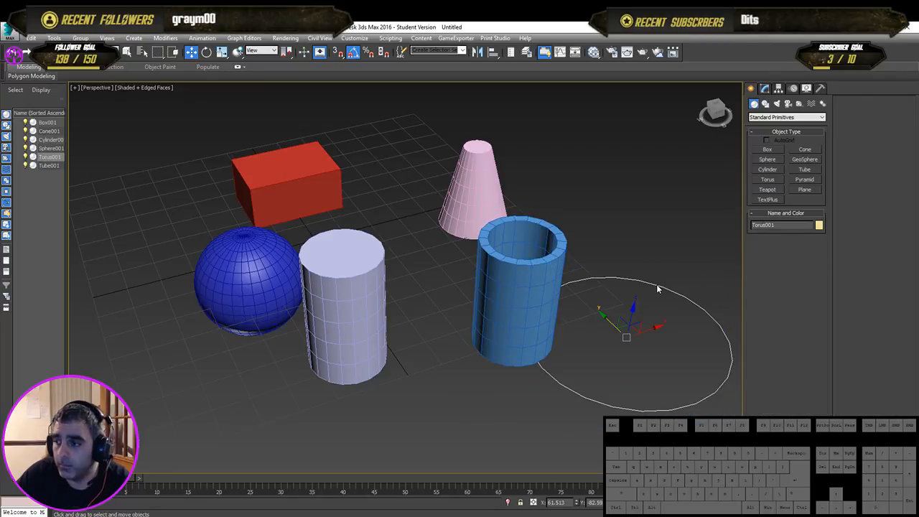
middle_drag(608, 327, 586, 320)
key(ctrl+z)
click(629, 335)
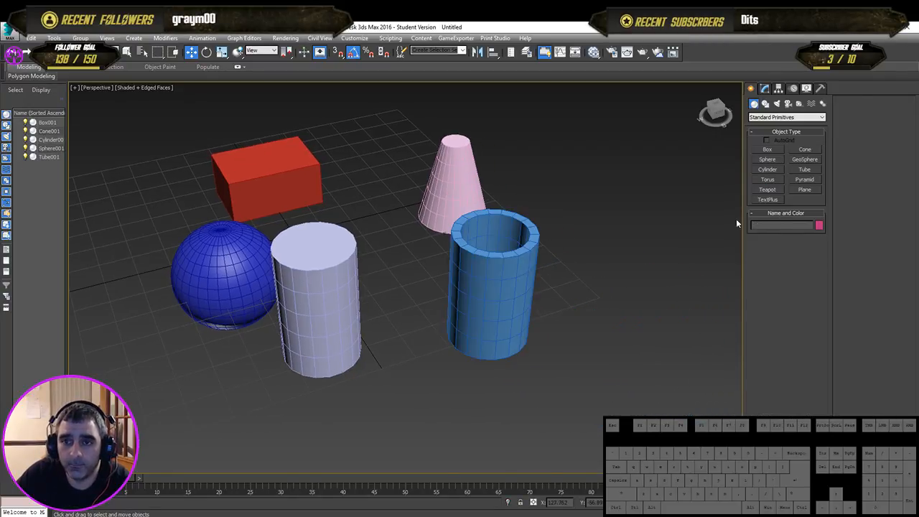
- Create a pyramid beside the tube with a base about 24 wide and 16.2 deep
click(805, 179)
drag(638, 335, 608, 387)
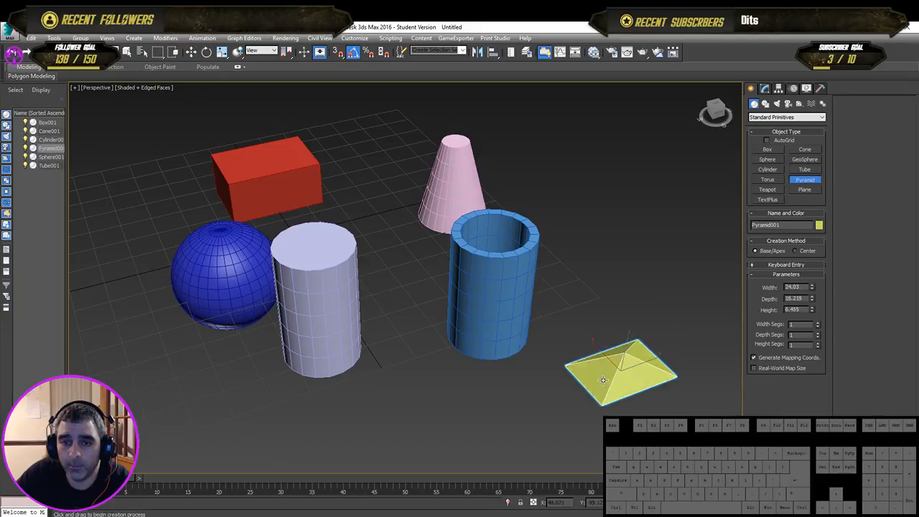
click(608, 354)
right_click(608, 354)
- Create a teapot in front of the cylinder and tube
click(756, 189)
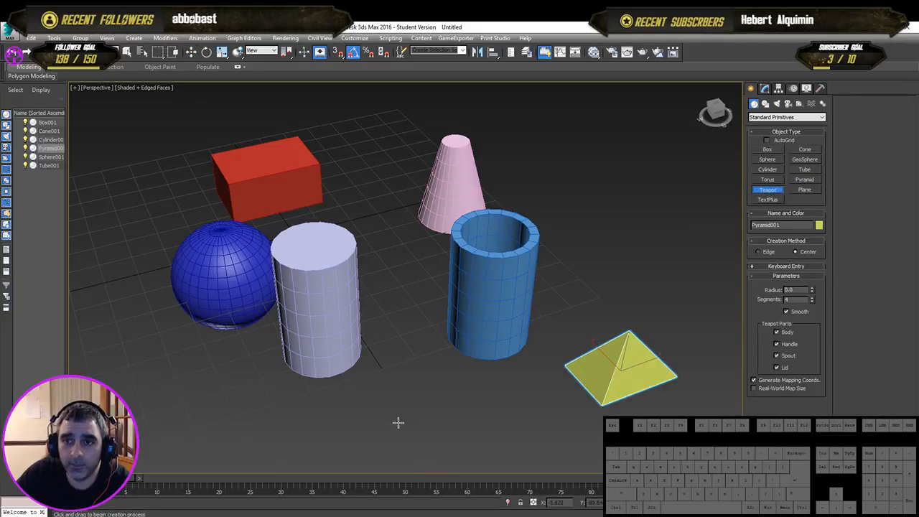
drag(375, 417, 435, 405)
right_click(436, 405)
- Create a flat plane about 70 long and 52.3 wide beside the blue sphere
alt+middle_drag(465, 409, 503, 380)
click(798, 191)
middle_drag(589, 284, 493, 297)
alt+middle_drag(540, 348, 407, 310)
drag(296, 280, 264, 467)
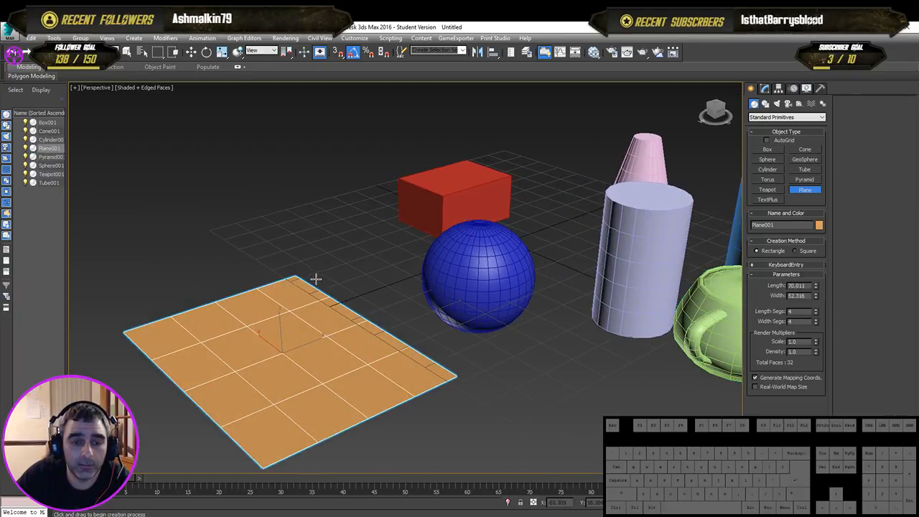
- Place a TextPlus object between the plane and the teapot, and delete it
mouse_move(371, 308)
alt+middle_down()
mouse_move(339, 335)
mouse_move(318, 311)
mouse_move(388, 316)
mouse_move(381, 318)
alt+middle_up()
click(768, 200)
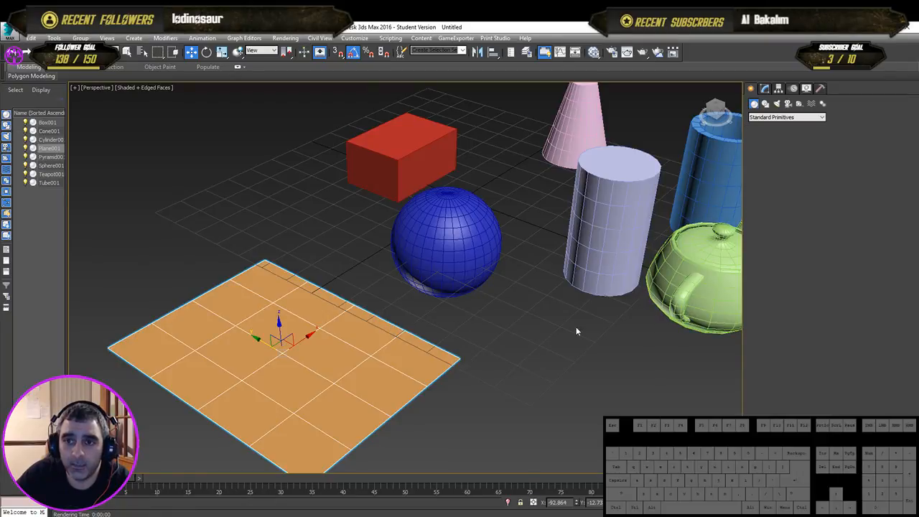
click(541, 355)
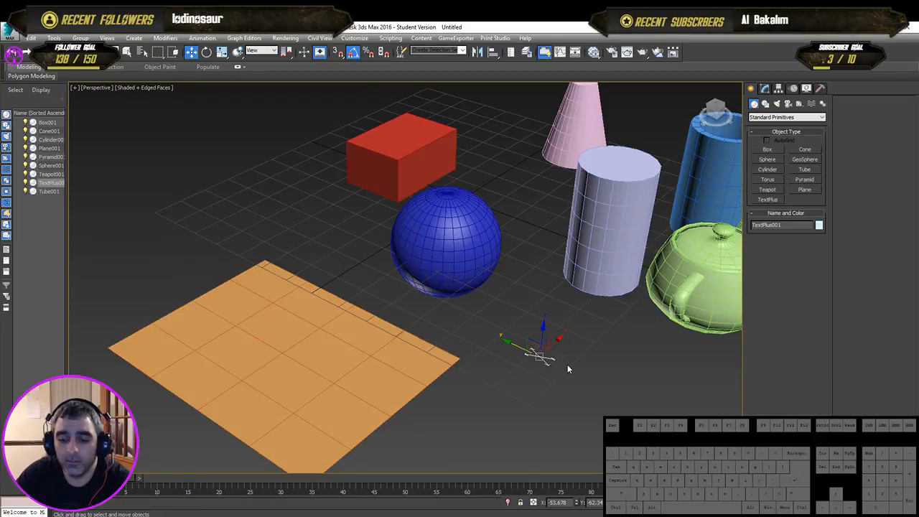
key(Delete)
- Select every object in the scene and delete them all
key(z)
drag(204, 239, 206, 216)
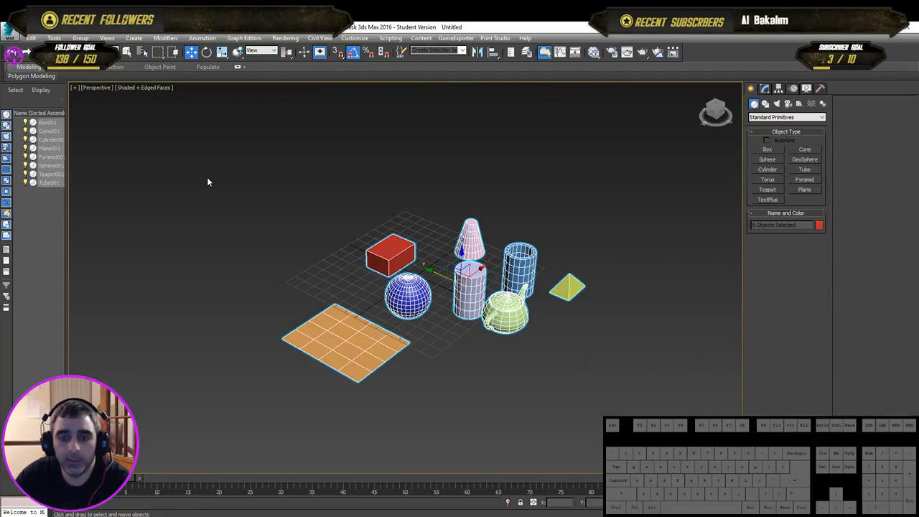
key(Delete)
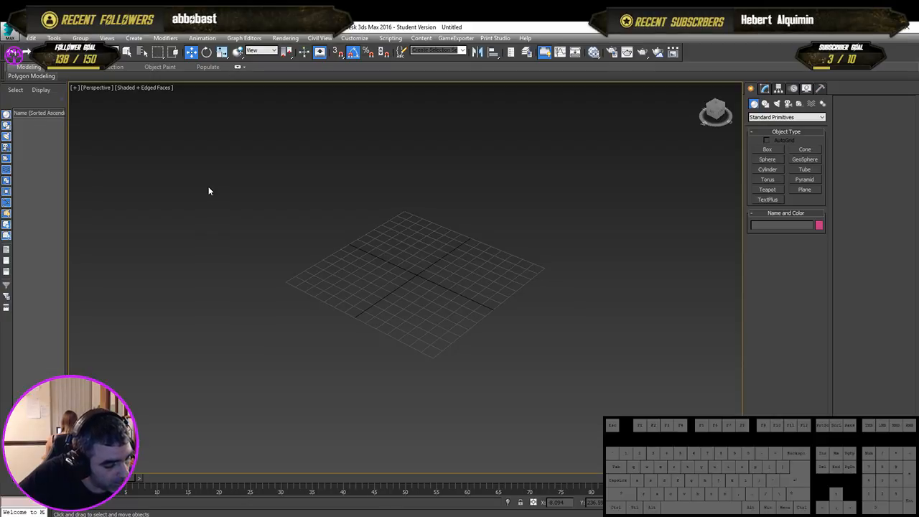
- Create a box near the grid centre about 34.8 long, 55.1 wide and 23.9 high
scroll(512, 288, up, 3)
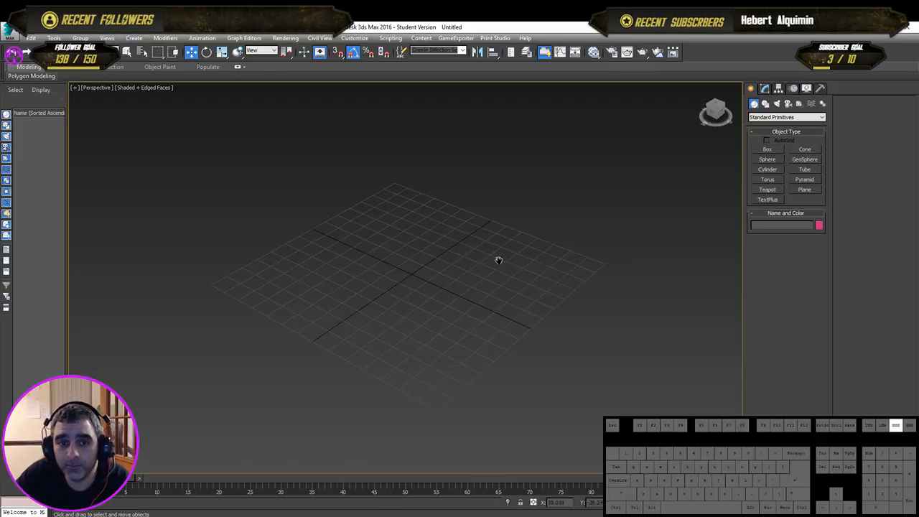
click(703, 91)
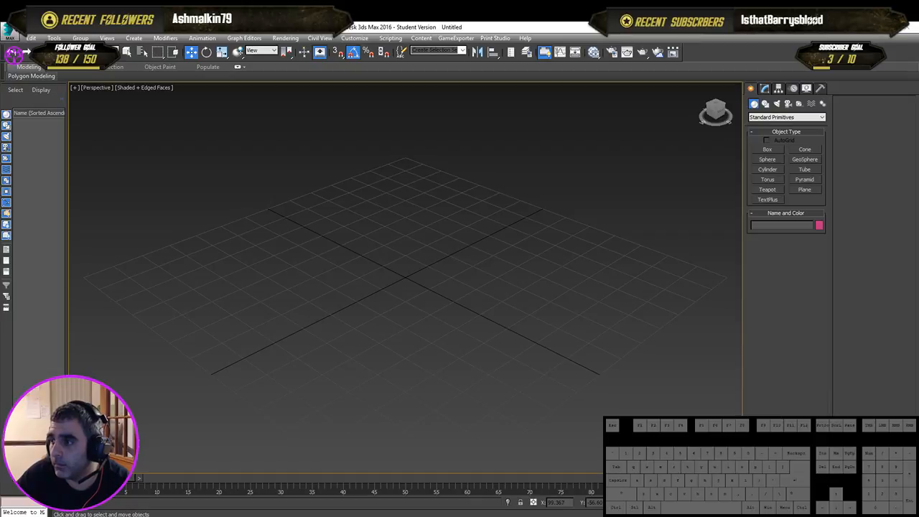
click(767, 149)
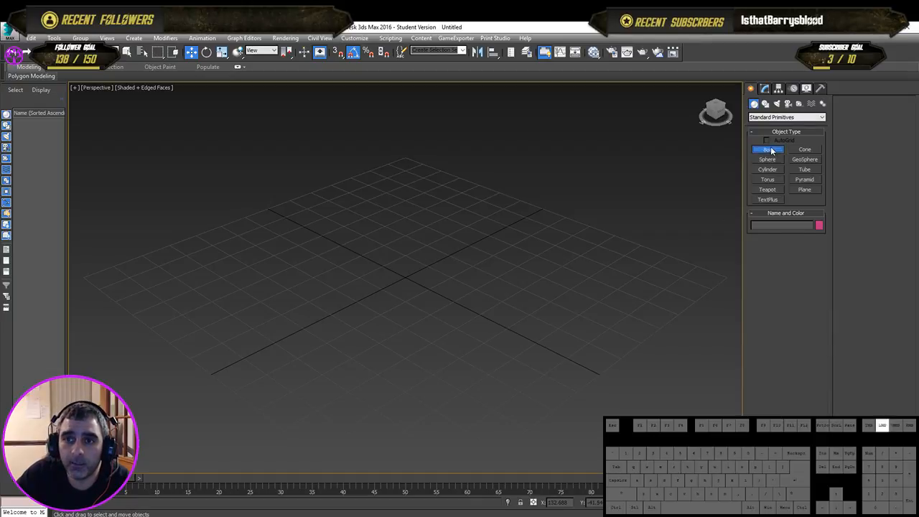
drag(431, 243, 390, 353)
click(416, 285)
key(w)
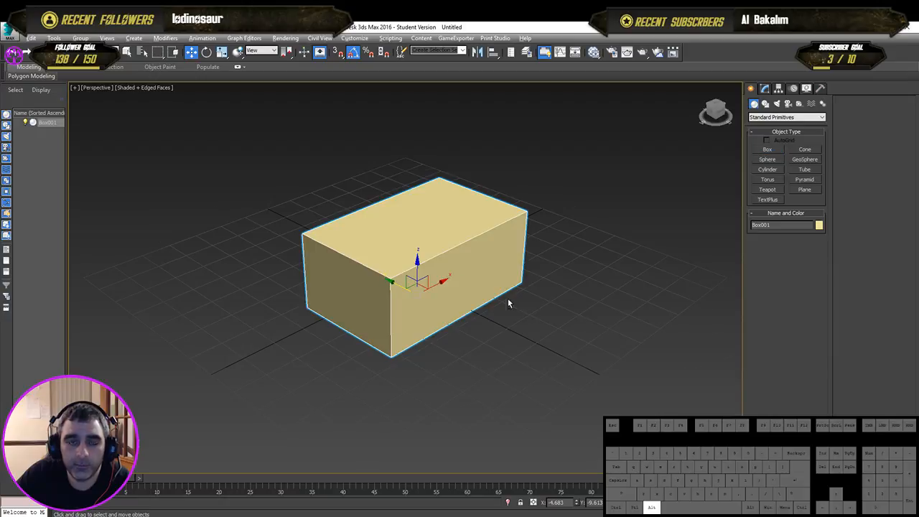
- Switch the selected box to the Rotate and Scale tools in turn and return to the Move tool
alt+middle_drag(508, 298, 469, 293)
click(207, 52)
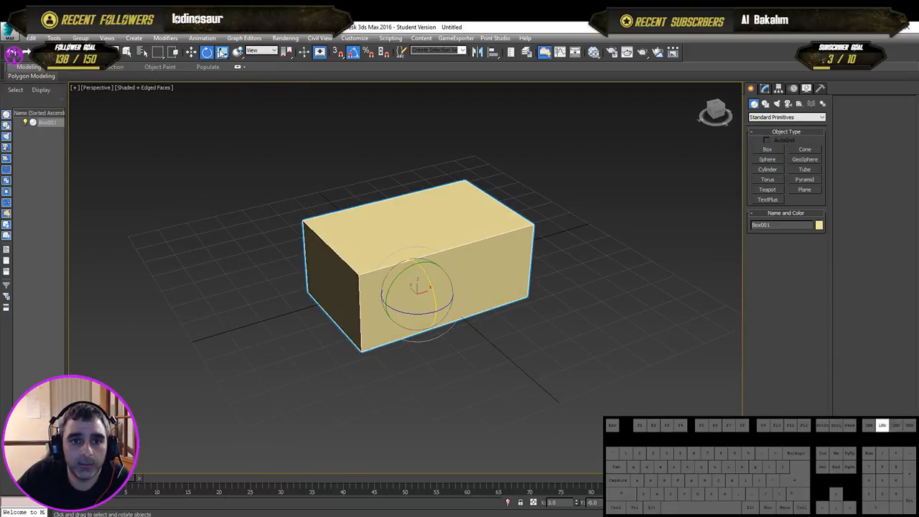
key(r)
key(w)
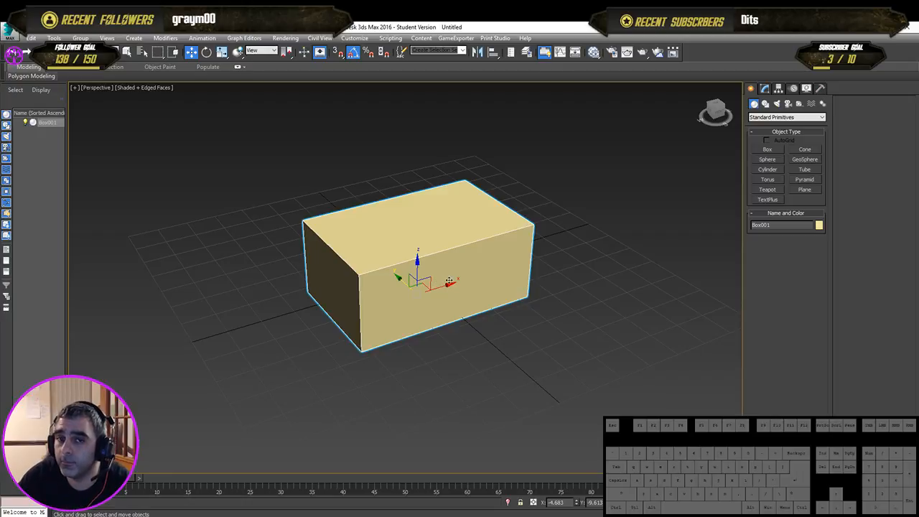
- Move the box along the Y axis to about 3.6 and reduce it to about 9 long, 14.9 wide and 3.8 high
click(765, 88)
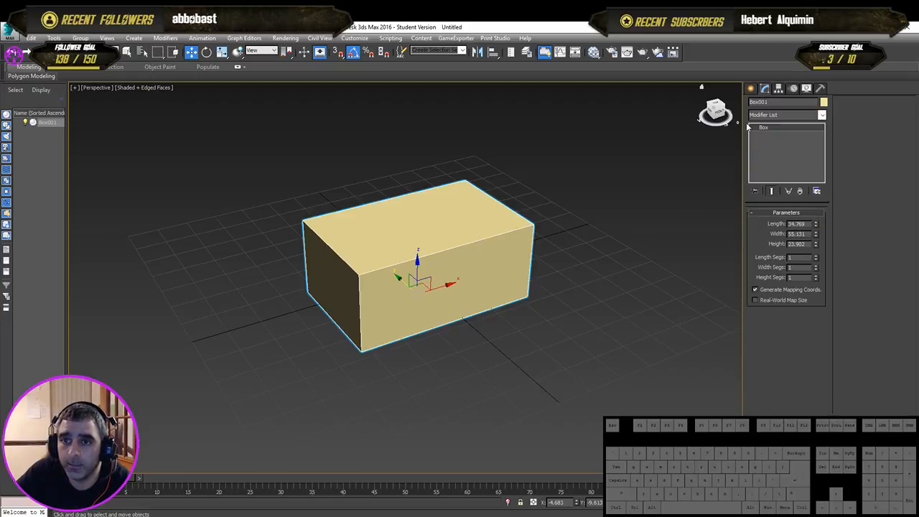
middle_drag(476, 281, 469, 261)
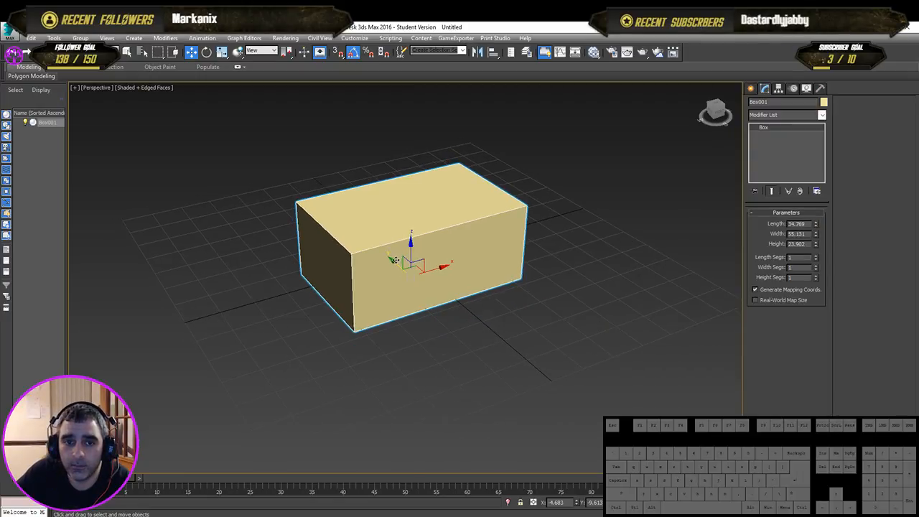
drag(391, 260, 364, 244)
drag(817, 225, 822, 283)
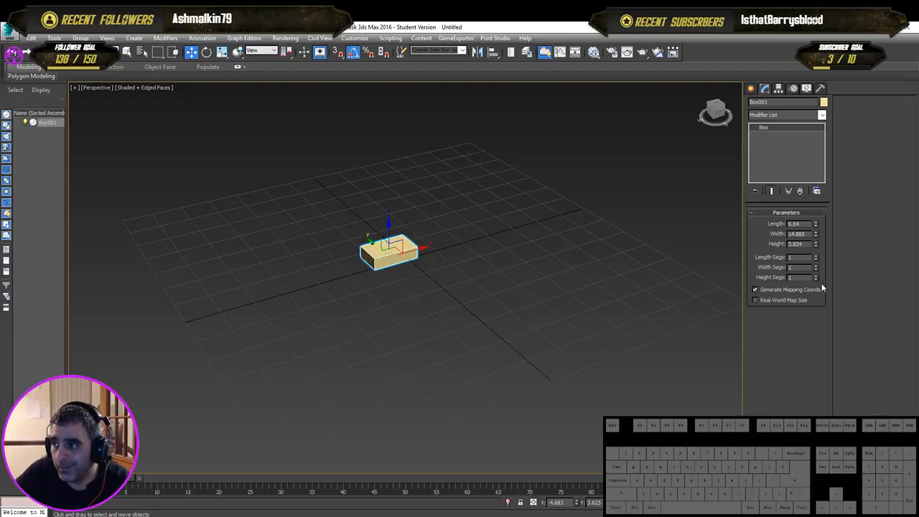
scroll(444, 266, up, 4)
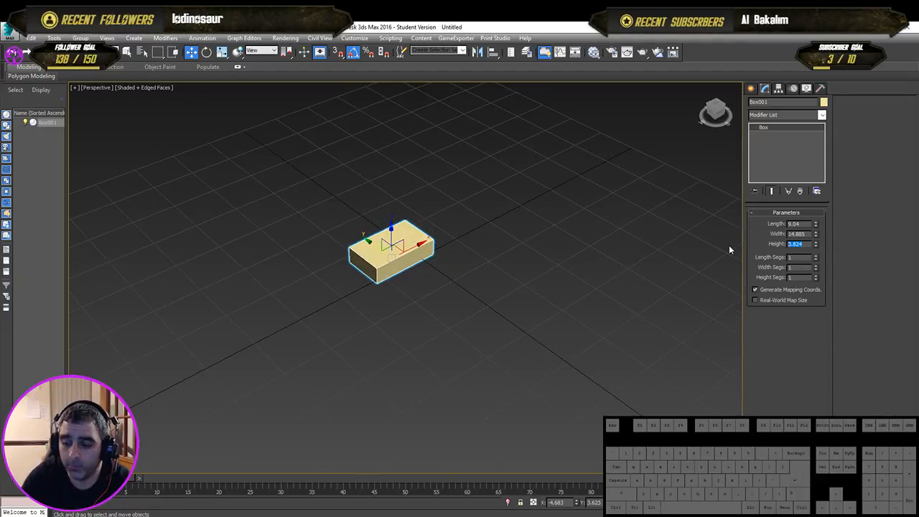
- Set the box's height to 4, width to 15 and length to 10
click(805, 234)
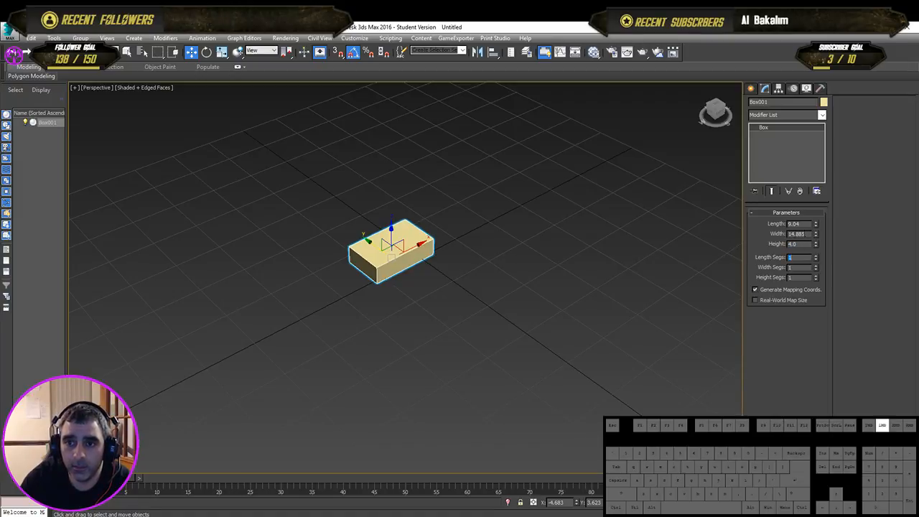
click(806, 234)
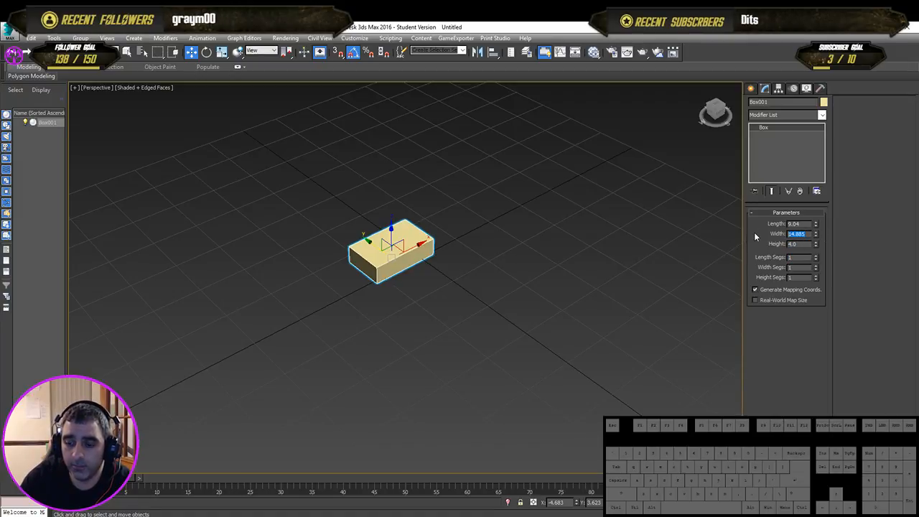
text(15)
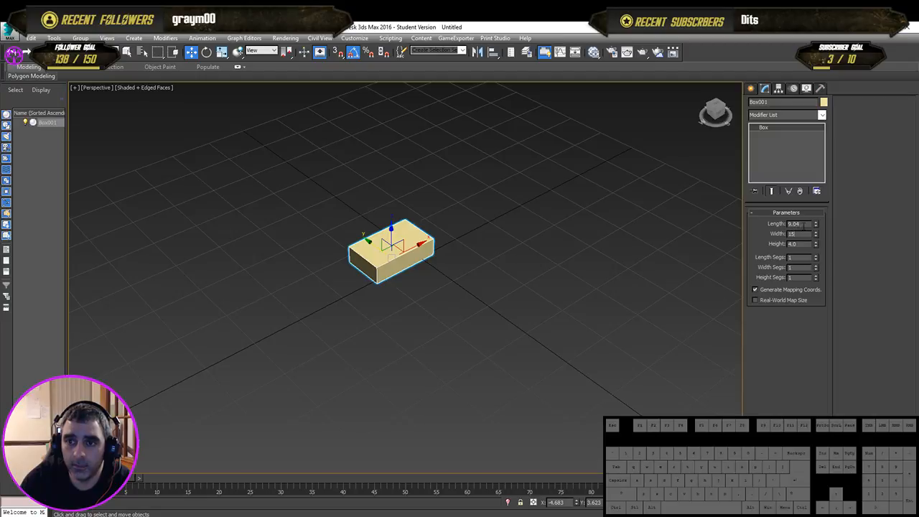
text(10)
key(Return)
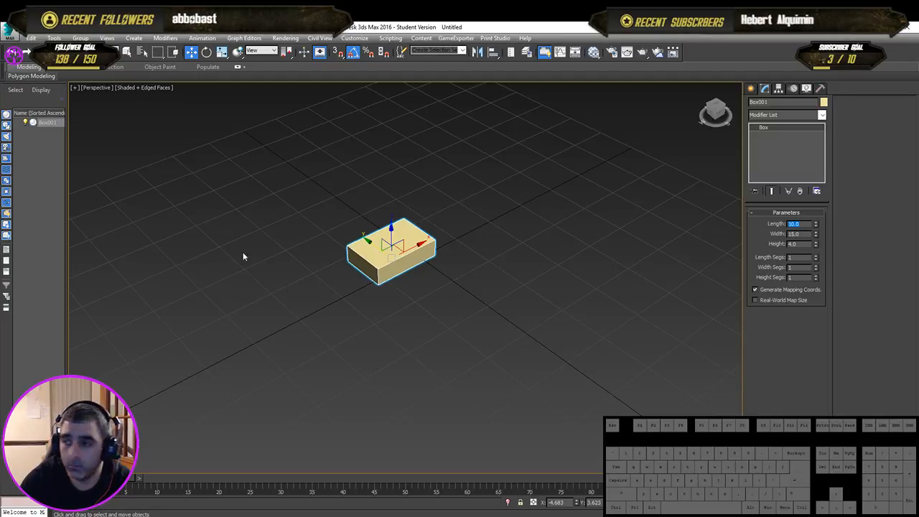
- Reset the box's X and Y position to 0 so it sits on the grid origin
mouse_move(422, 320)
middle_down()
mouse_move(438, 331)
mouse_move(439, 321)
middle_up()
scroll(438, 331, up, 3)
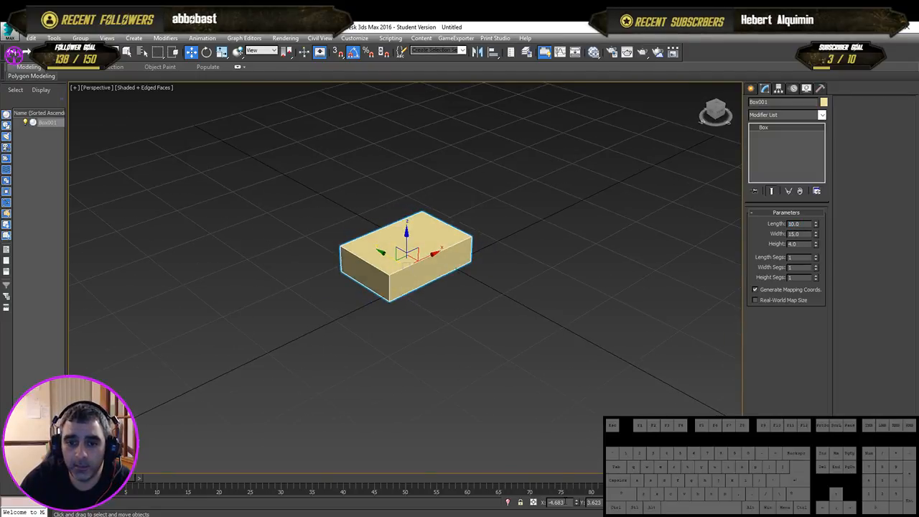
right_click(577, 505)
right_click(616, 505)
alt+middle_drag(485, 348, 467, 359)
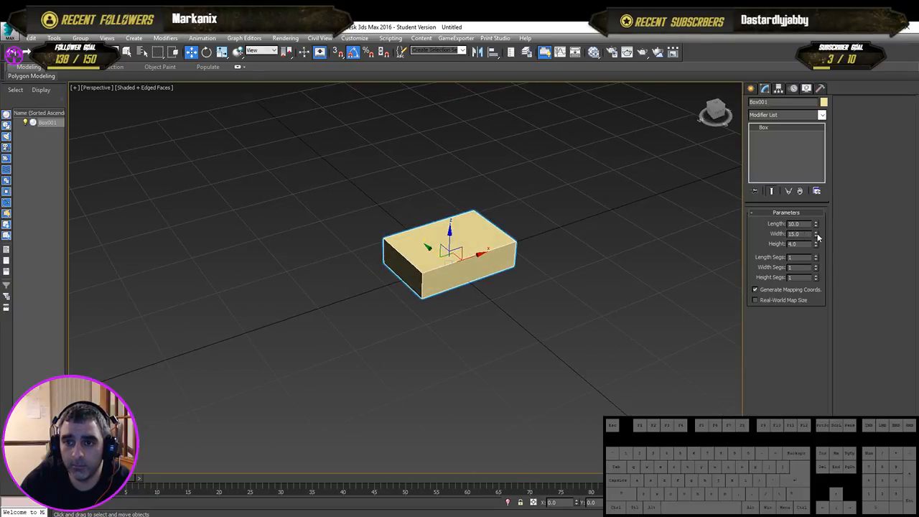
- Try narrowing the box to a width of about 10.2, and return the width to 15
drag(817, 234, 823, 252)
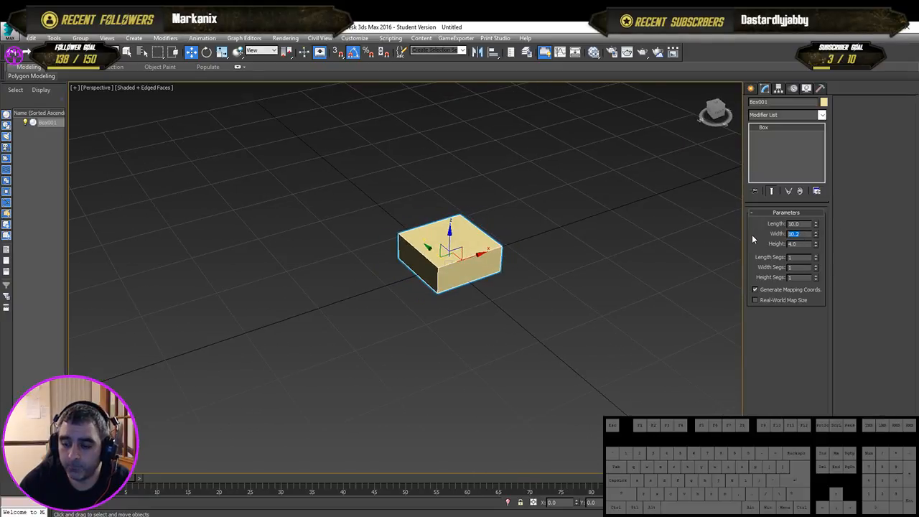
text(15)
key(Return)
- Set the box's length to 5 and deselect it
key(shift+Tab)
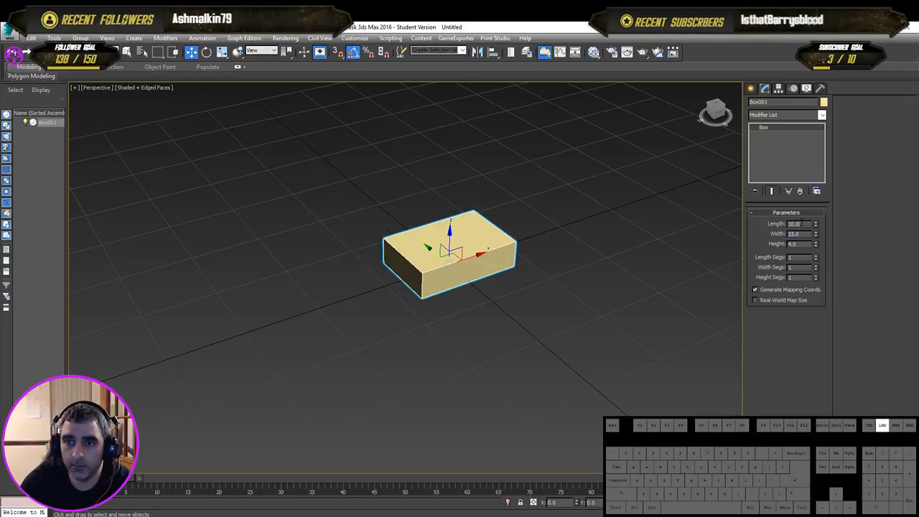
text(5)
key(Return)
click(487, 302)
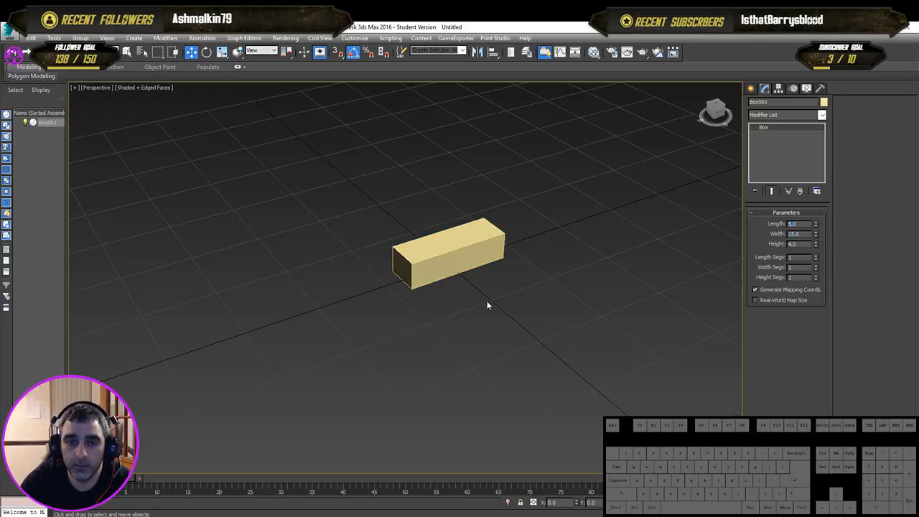
- Reselect the box and raise its length, width and height segments to 2 each
scroll(487, 302, up, 5)
alt+middle_drag(479, 299, 496, 323)
scroll(479, 281, down, 3)
click(440, 219)
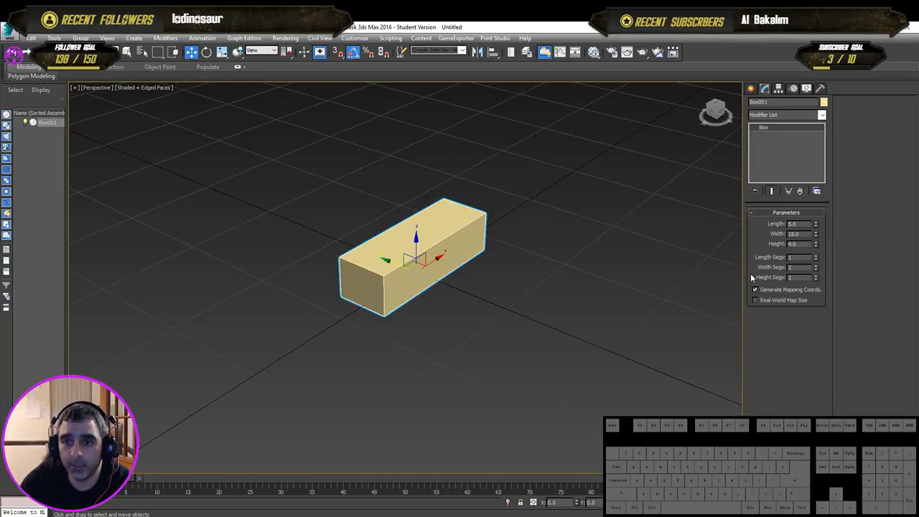
alt+middle_drag(645, 280, 786, 255)
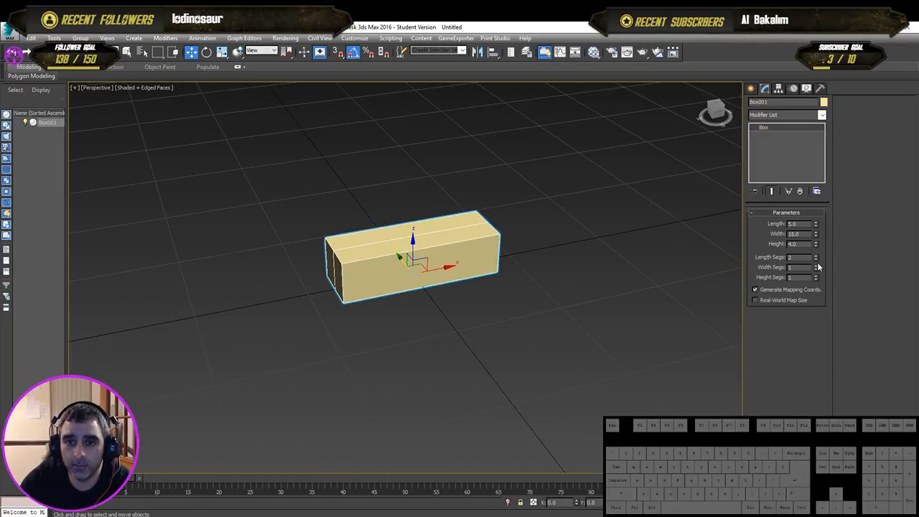
click(815, 265)
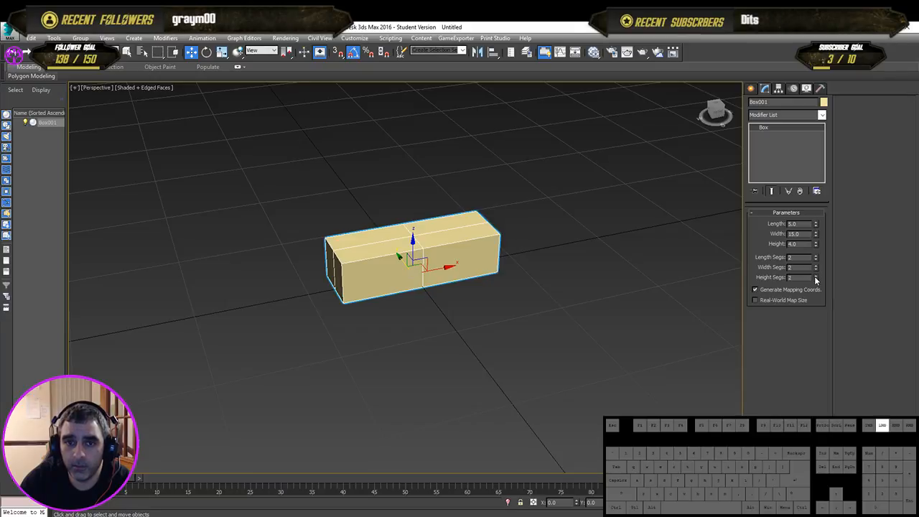
mouse_move(604, 300)
alt+middle_down()
mouse_move(536, 289)
mouse_move(519, 263)
mouse_move(489, 273)
mouse_move(583, 287)
mouse_move(580, 304)
mouse_move(601, 288)
alt+middle_up()
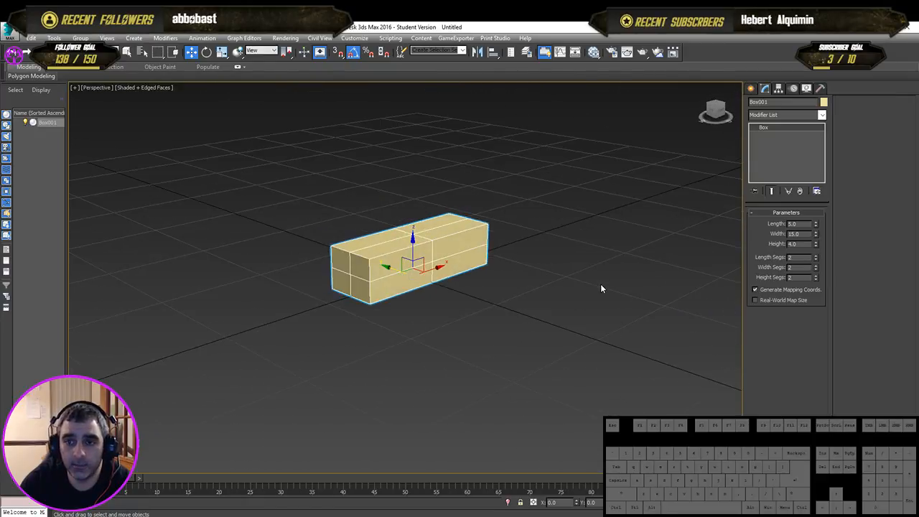
- Reduce the box's length, width and height segments back to 1 each
click(816, 279)
alt+middle_drag(589, 300, 487, 298)
scroll(540, 297, down, 3)
- Create a truncated cone beside the box with a base radius of about 8.1, top radius about 4.7 and height about 12.7
click(752, 88)
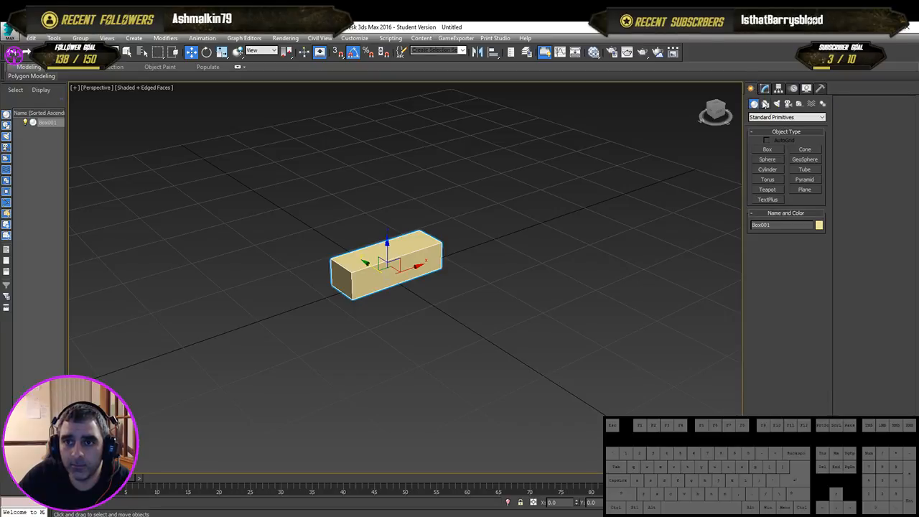
click(805, 149)
drag(548, 287, 569, 321)
right_click(575, 197)
click(591, 228)
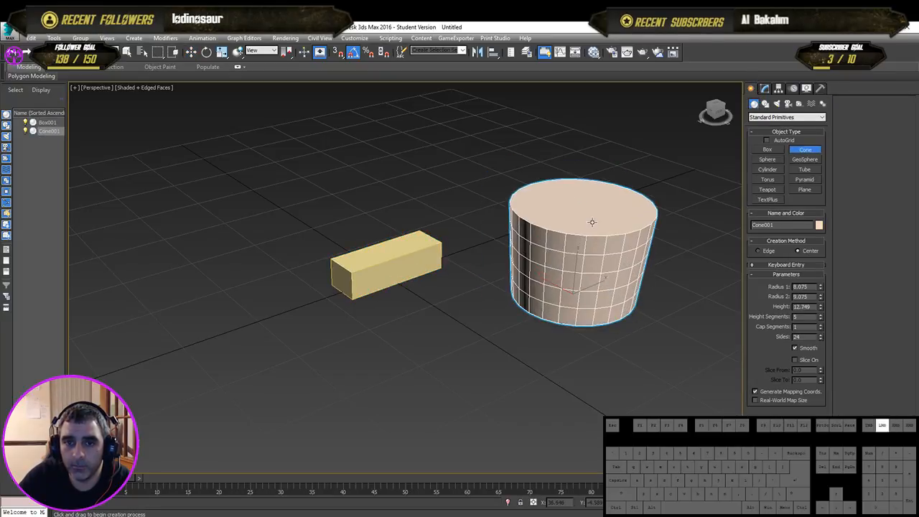
click(575, 249)
right_click(575, 250)
- Raise the cone's number of sides to 38 and deselect it to inspect its roundness
click(765, 88)
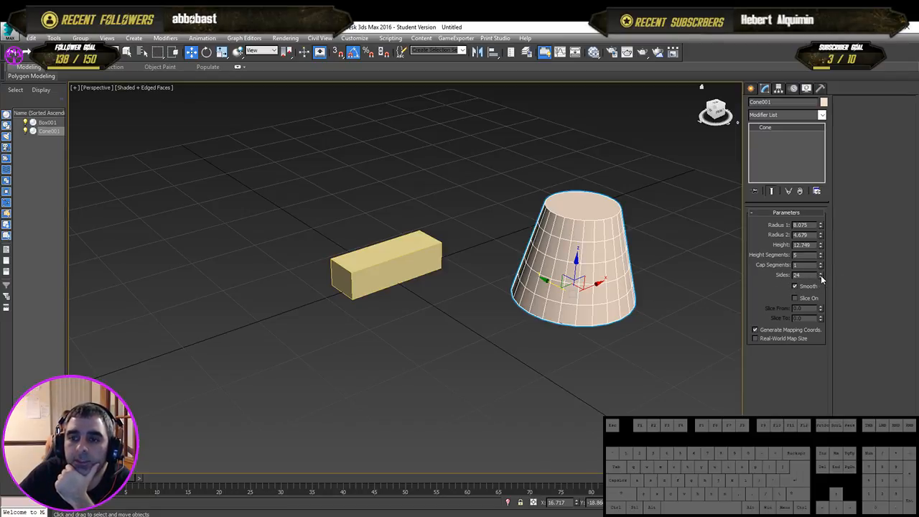
drag(821, 275, 823, 273)
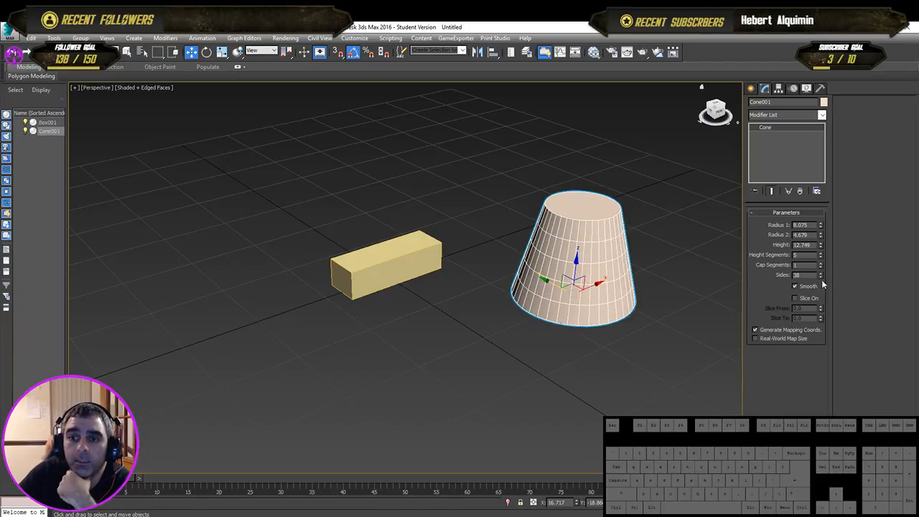
click(667, 251)
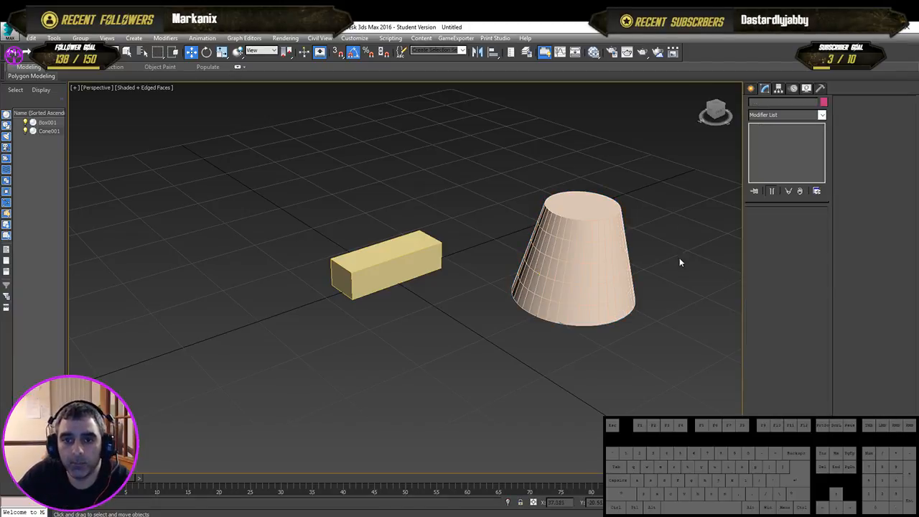
alt+middle_drag(679, 259, 581, 269)
scroll(646, 257, up, 4)
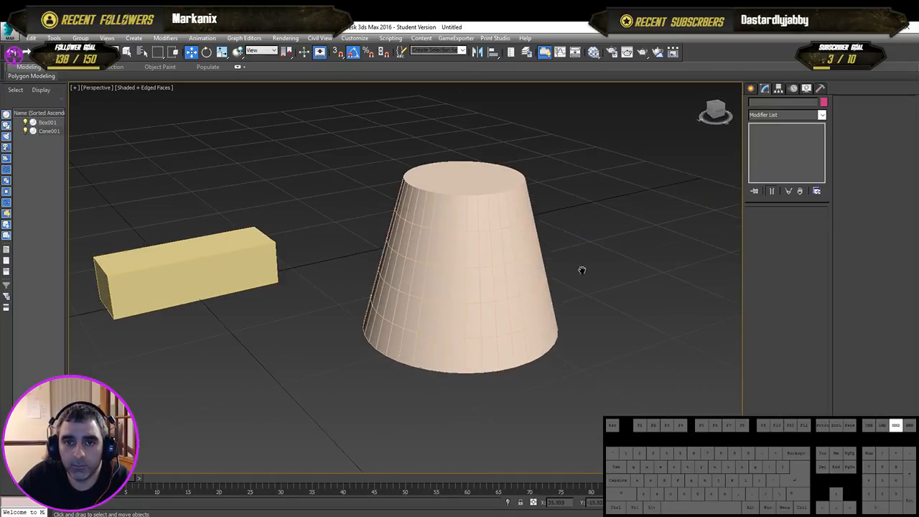
- Reselect the cone and reduce its sides to 7, continuing one at a time down to 3
click(538, 263)
drag(820, 275, 821, 287)
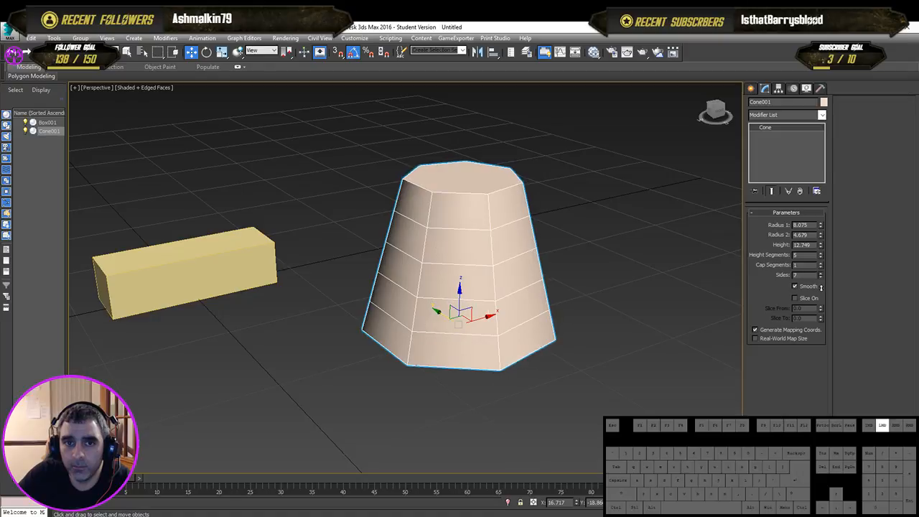
alt+middle_drag(635, 304, 693, 309)
click(821, 277)
click(821, 277)
click(821, 277)
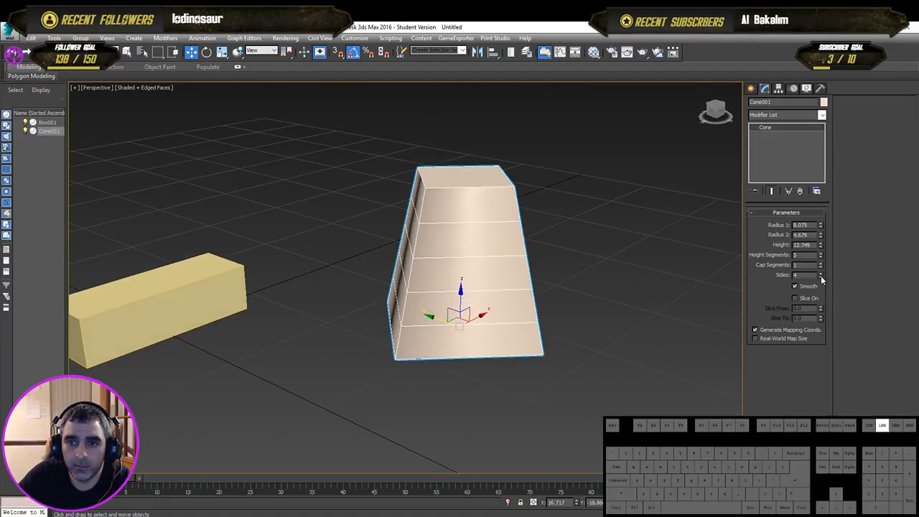
click(821, 278)
alt+middle_drag(719, 284, 703, 311)
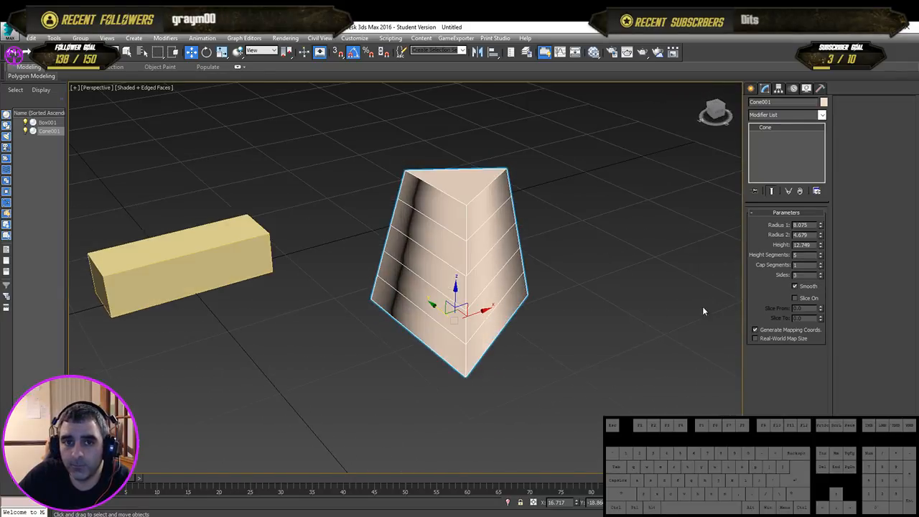
- Increase the cone to 4 sides, and set the number of sides to 24
alt+middle_drag(625, 281, 595, 281)
click(821, 273)
alt+middle_drag(726, 277, 799, 283)
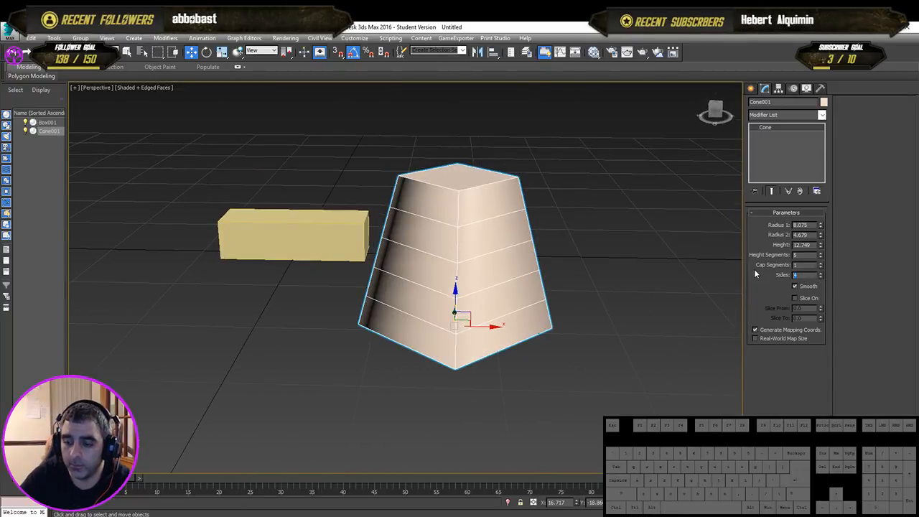
key(Return)
alt+middle_drag(293, 284, 484, 268)
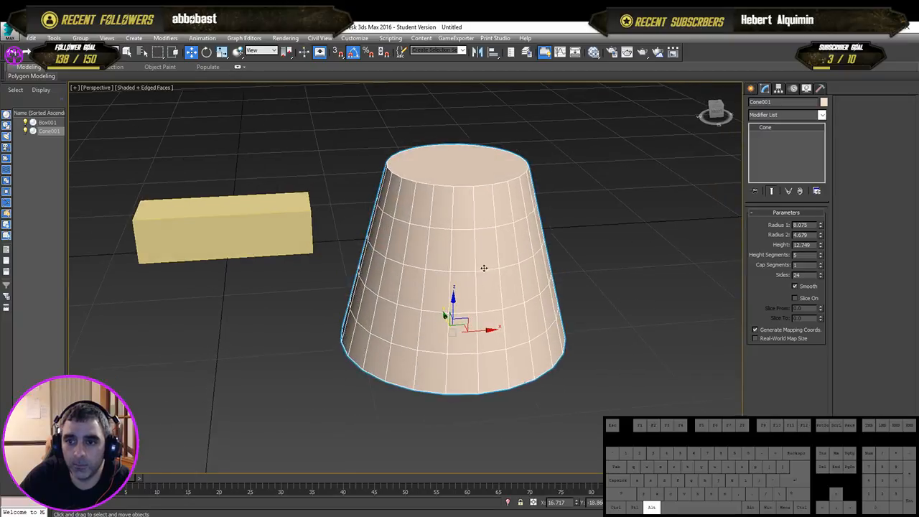
- Reduce the cone's number of sides to 5 and inspect the deselected shape
drag(821, 274, 821, 286)
click(594, 308)
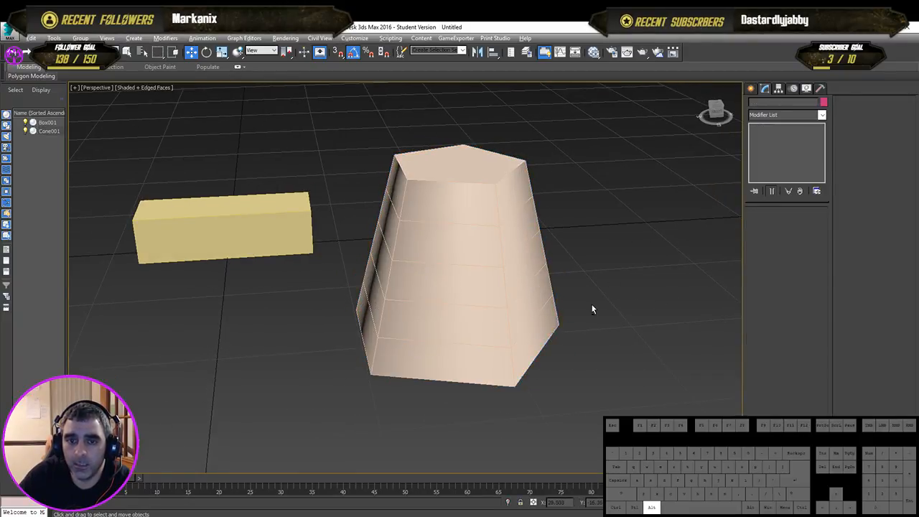
alt+middle_drag(593, 308, 525, 297)
- Reduce the cone's height segments to 1 and resize it to radii of about 6.9 and 4.8 and a height of about 7.8
click(516, 303)
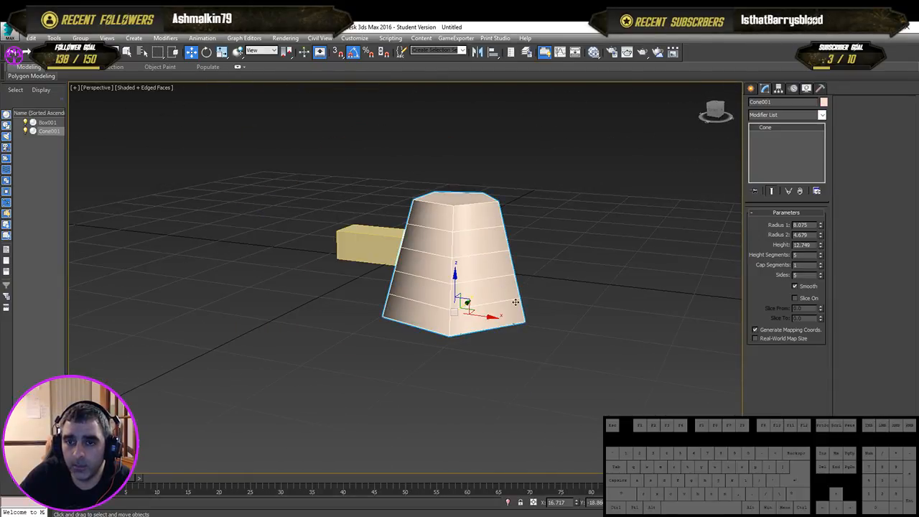
drag(820, 257, 822, 262)
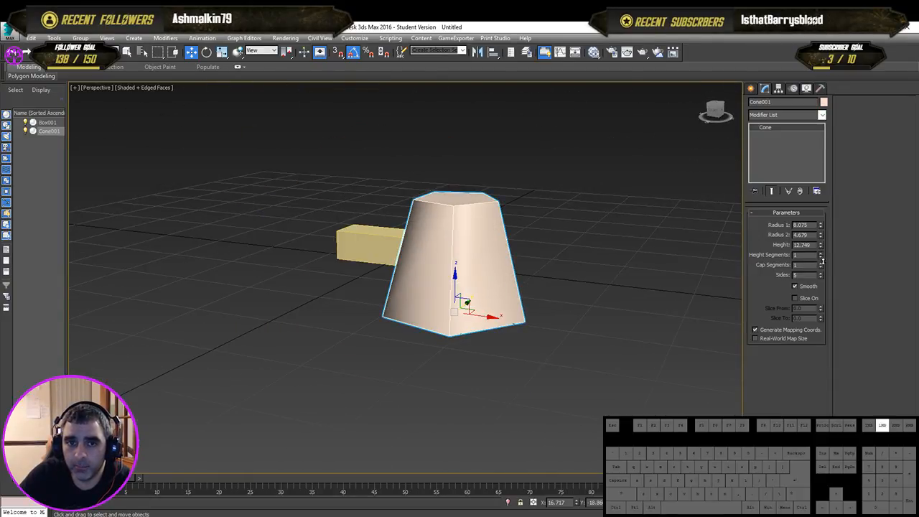
alt+middle_drag(678, 294, 491, 280)
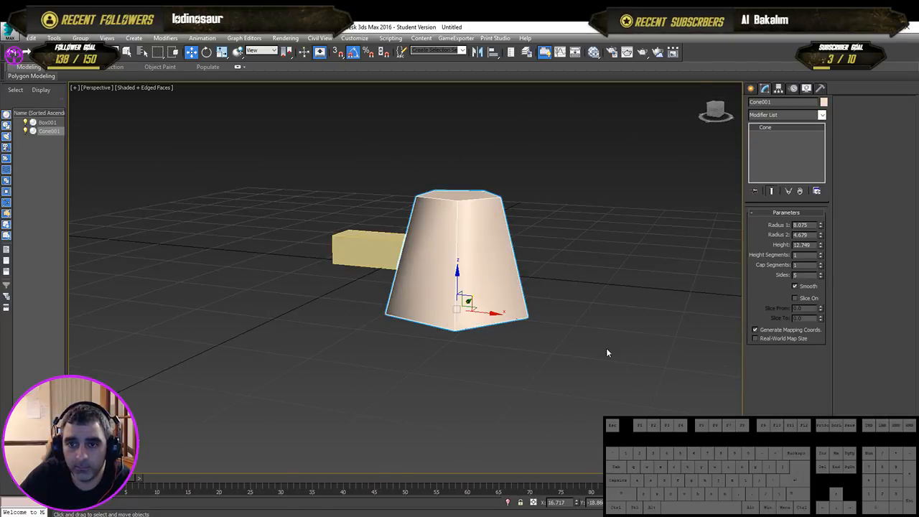
mouse_move(820, 246)
mouse_down()
mouse_move(828, 330)
mouse_move(822, 229)
mouse_up()
alt+middle_drag(668, 324, 625, 356)
- Switch the cone's smoothing off and back on to compare the shading
click(794, 286)
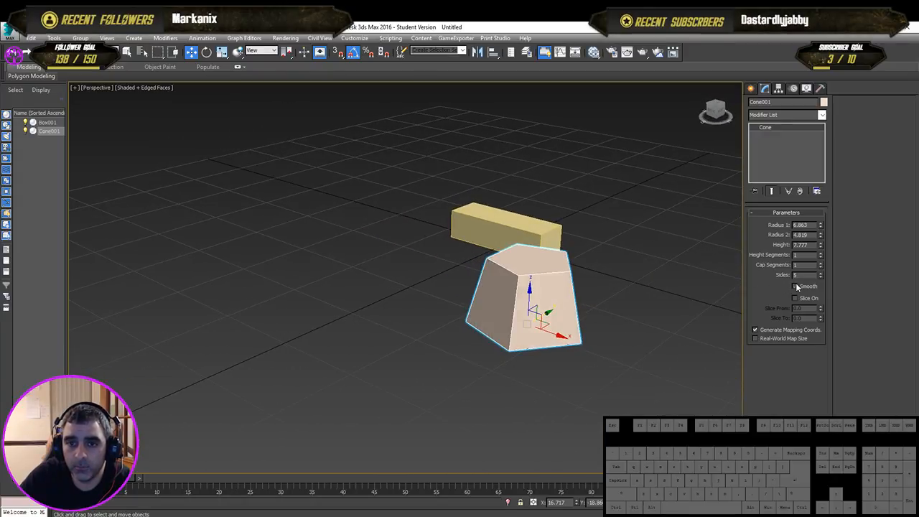
click(799, 287)
- Slice the cone, adjust the slice start to about 263.5 and on to 300, and turn slicing off again
click(795, 299)
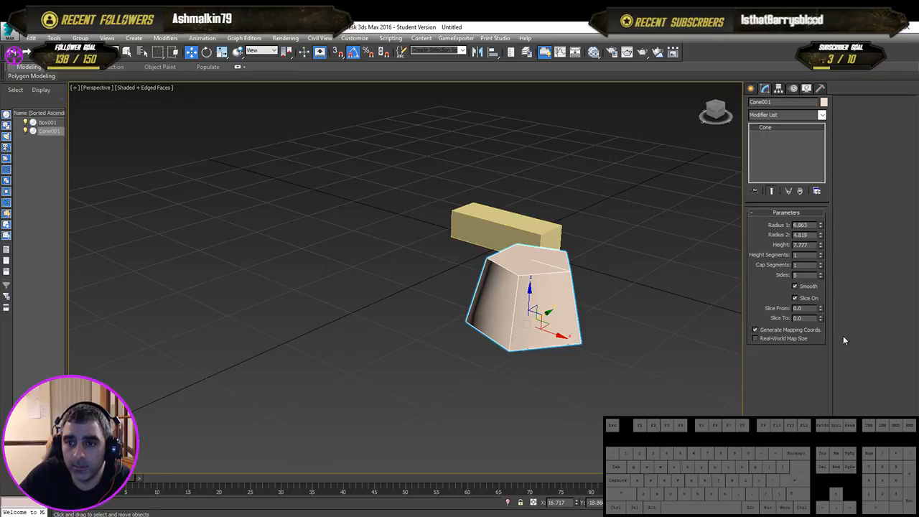
drag(821, 309, 828, 56)
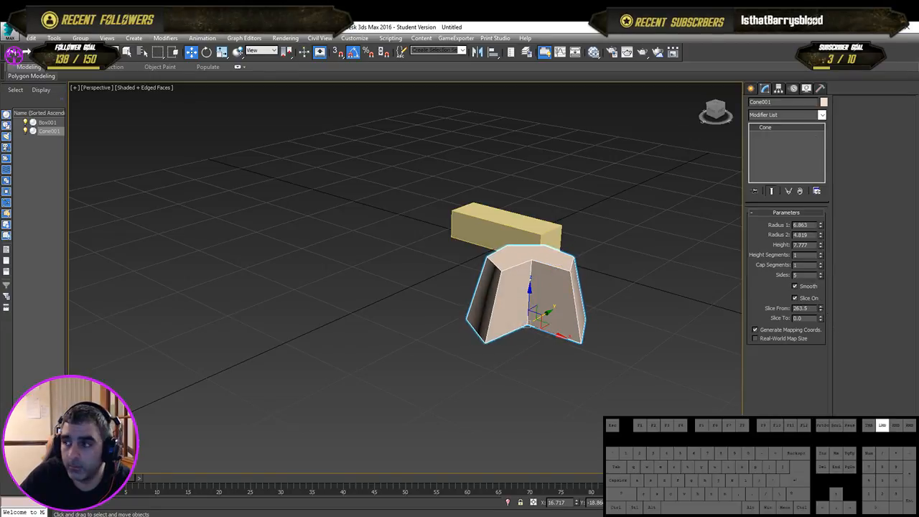
alt+middle_drag(638, 316, 558, 367)
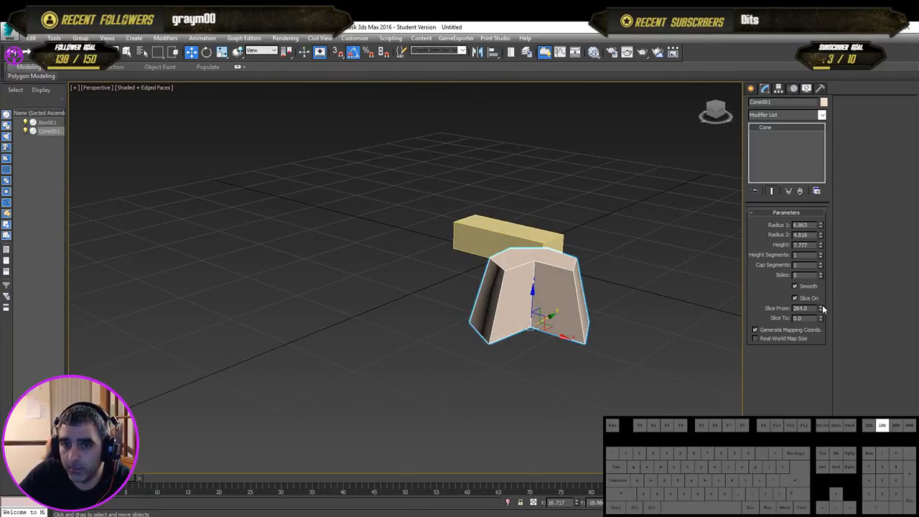
drag(824, 310, 800, 271)
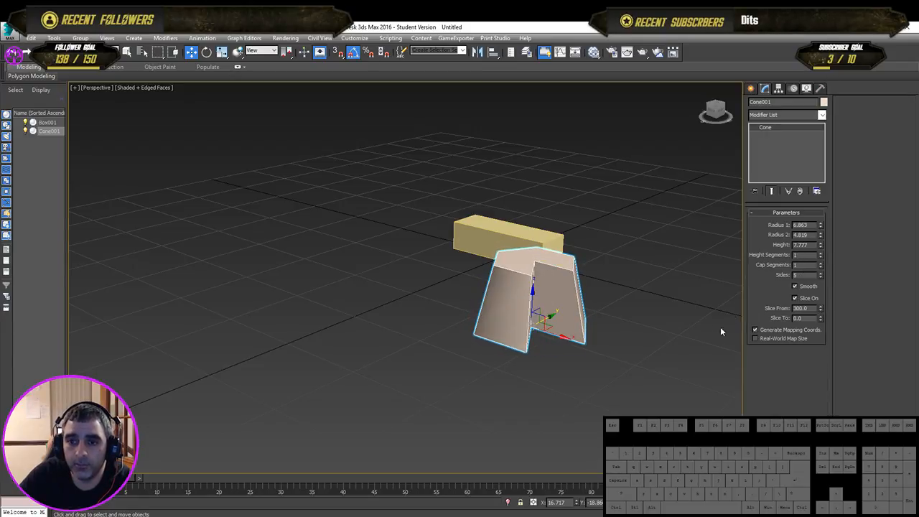
click(795, 298)
alt+middle_drag(645, 343, 697, 229)
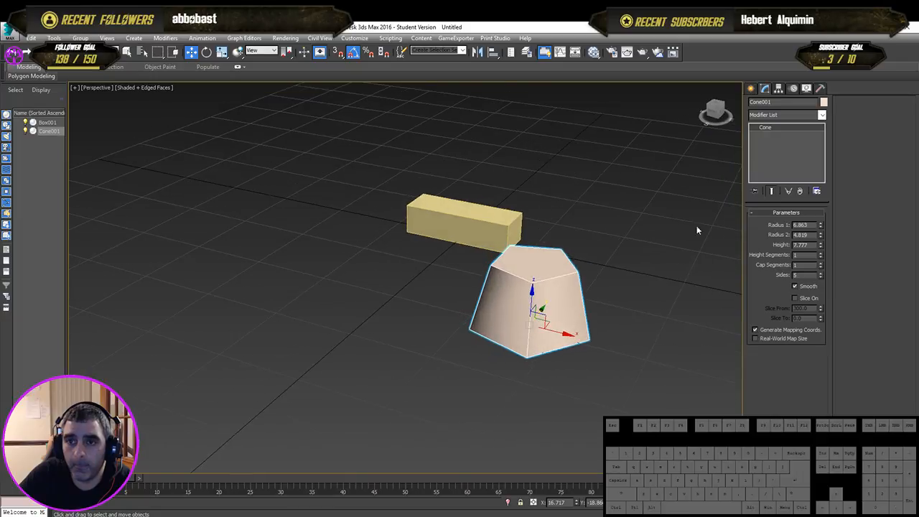
- Create a sphere with a radius of about 8 on the grid beside the cone
click(751, 88)
click(767, 159)
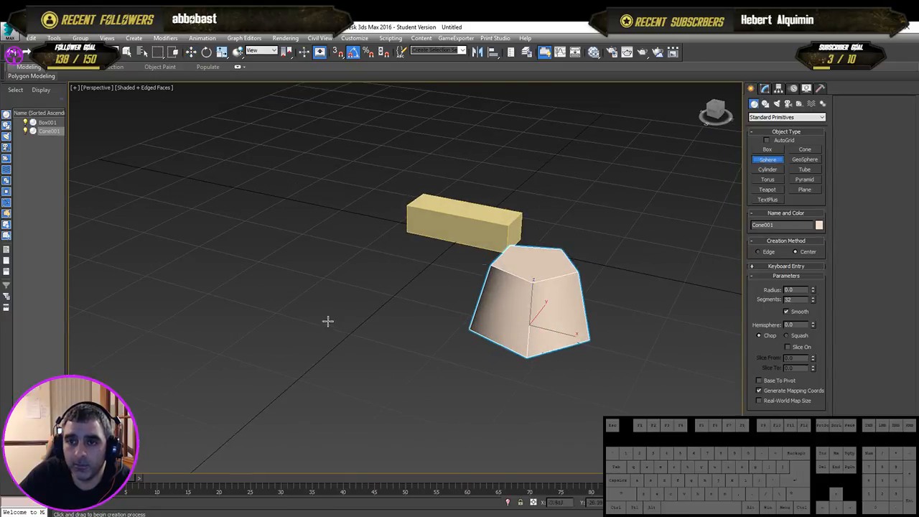
drag(329, 320, 396, 273)
right_click(351, 311)
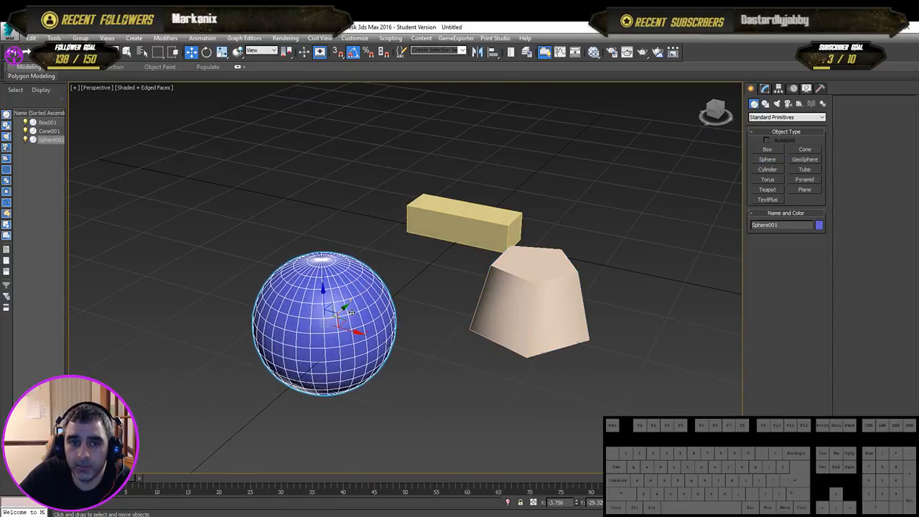
- Lower the sphere's segments to 4 and raise them to 11, inspecting the faceting from several angles
click(765, 89)
drag(812, 238, 815, 248)
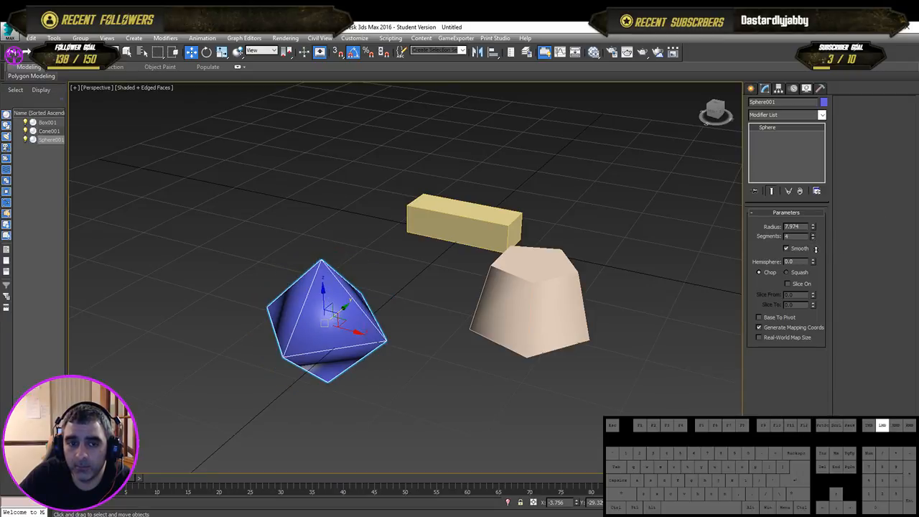
alt+middle_drag(484, 417, 604, 381)
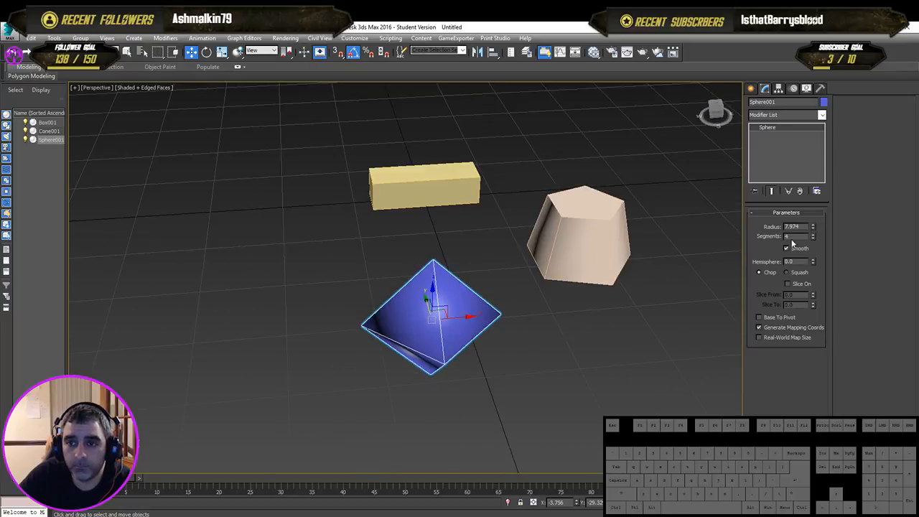
drag(812, 239, 813, 234)
alt+middle_drag(611, 386, 580, 358)
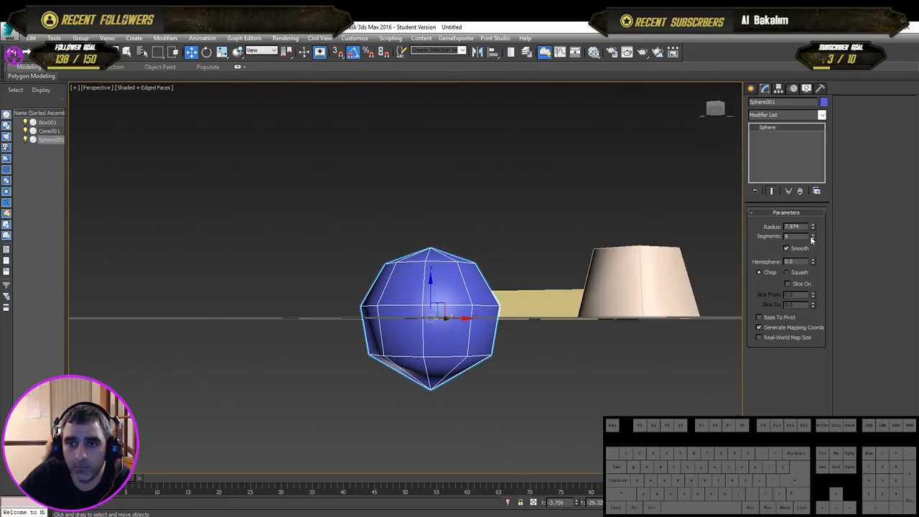
click(813, 237)
click(813, 238)
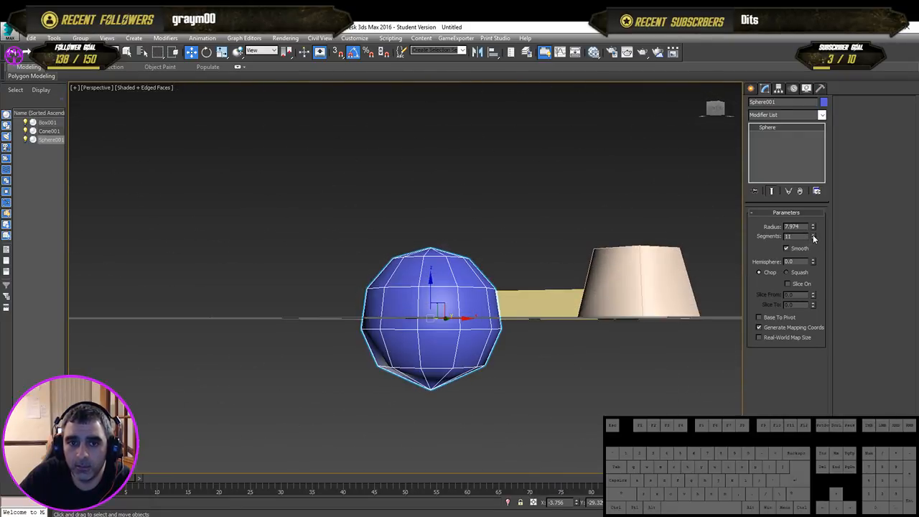
alt+middle_drag(506, 341, 510, 360)
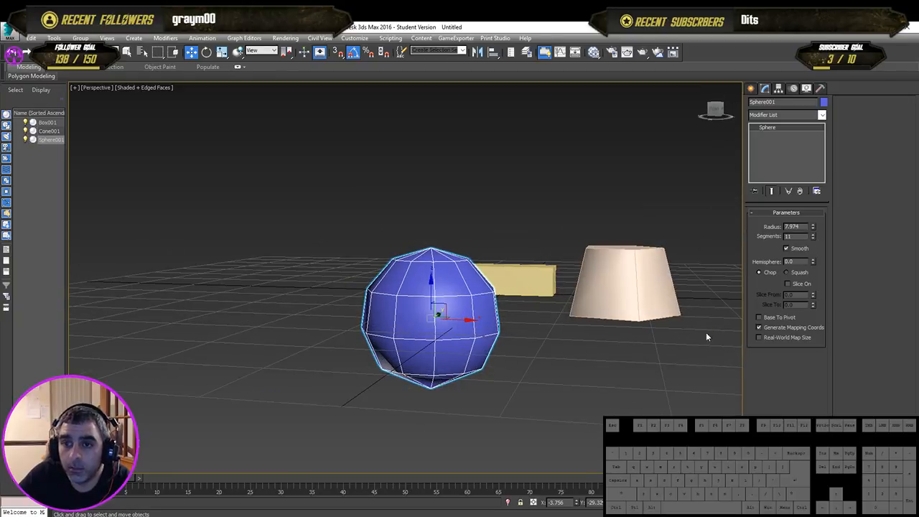
- Cut off the sphere's lower part with a hemisphere value of 0.375, slice it vertically, and inspect the deselected shape
drag(813, 261, 810, 225)
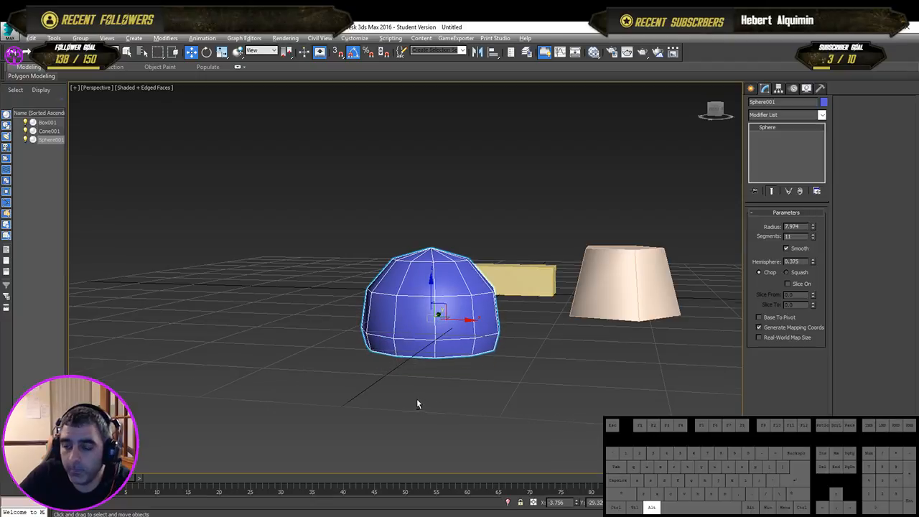
mouse_move(417, 399)
alt+middle_down()
mouse_move(412, 348)
mouse_move(415, 405)
alt+middle_up()
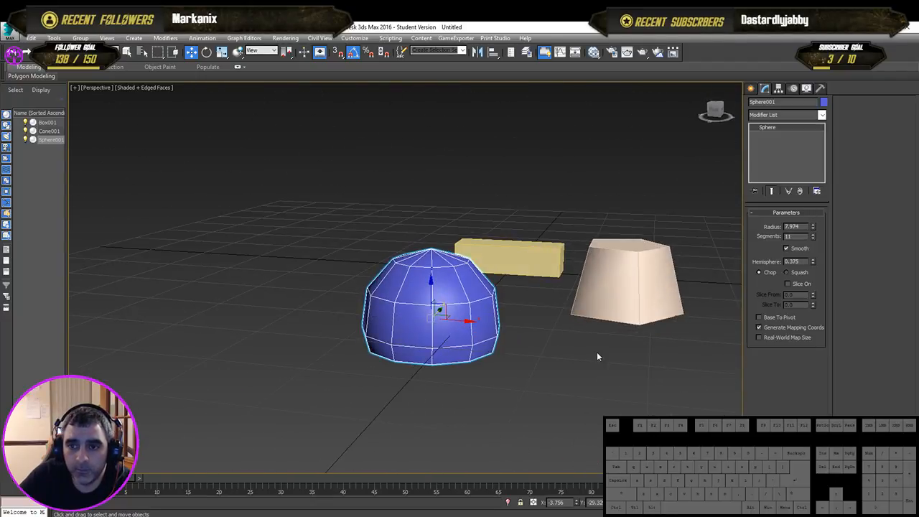
drag(813, 296, 806, 115)
alt+middle_drag(570, 308, 488, 352)
click(525, 331)
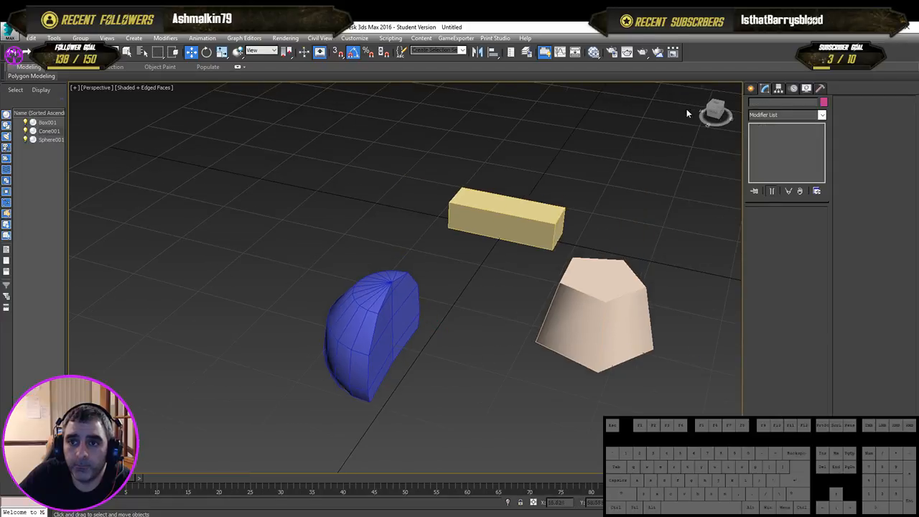
- Create a tube with radii of about 7.4 and 4.8 and a height of about 10.4 on empty grid beside the sliced sphere
click(751, 89)
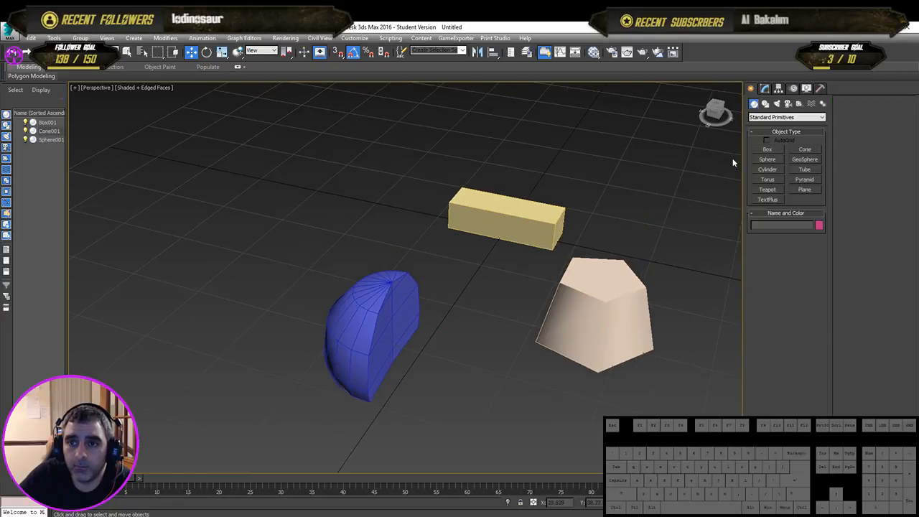
click(806, 171)
middle_drag(552, 273, 797, 269)
drag(432, 280, 449, 313)
click(444, 300)
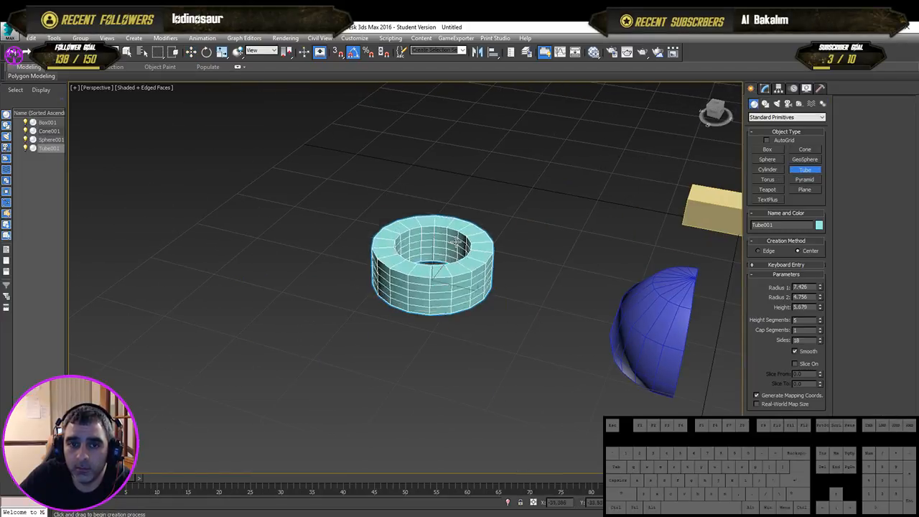
click(462, 218)
right_click(462, 218)
- Set the tube to 4 sides and 1 height segment, and narrow its inner radius to about 1
click(764, 88)
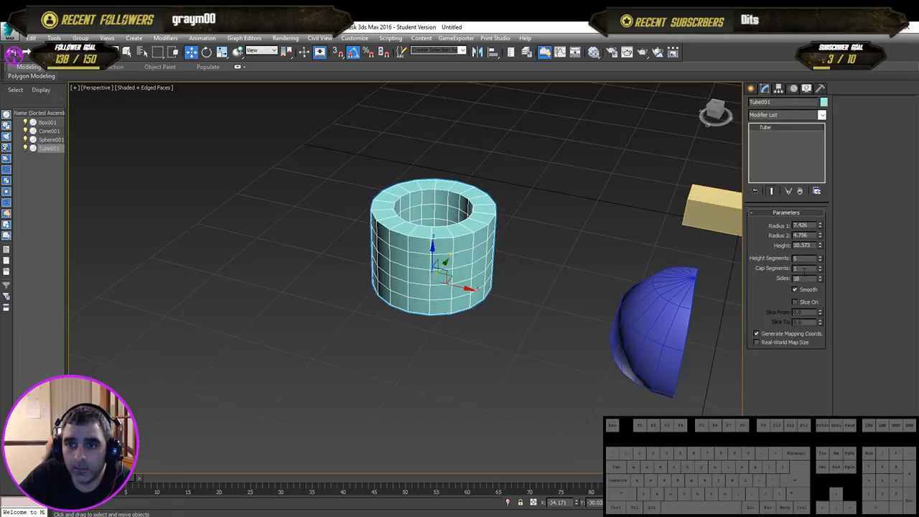
drag(821, 279, 820, 286)
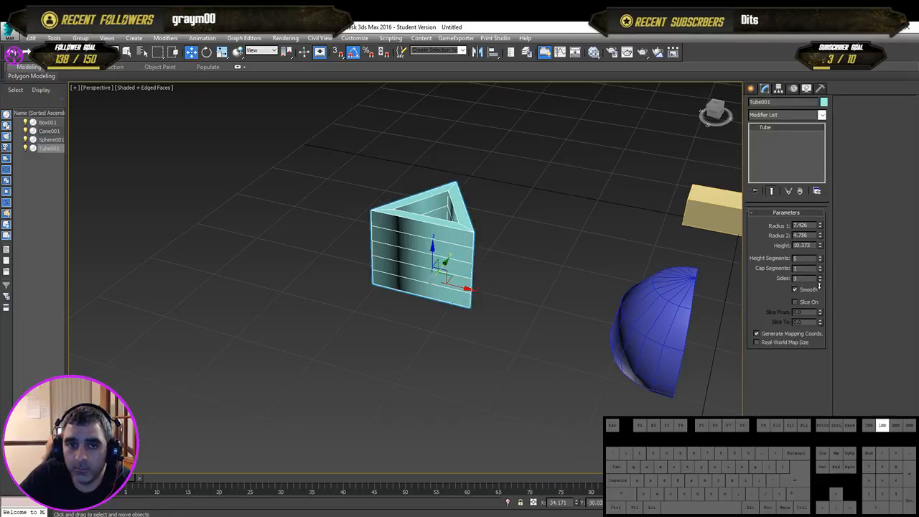
alt+middle_drag(729, 308, 548, 301)
drag(821, 279, 820, 268)
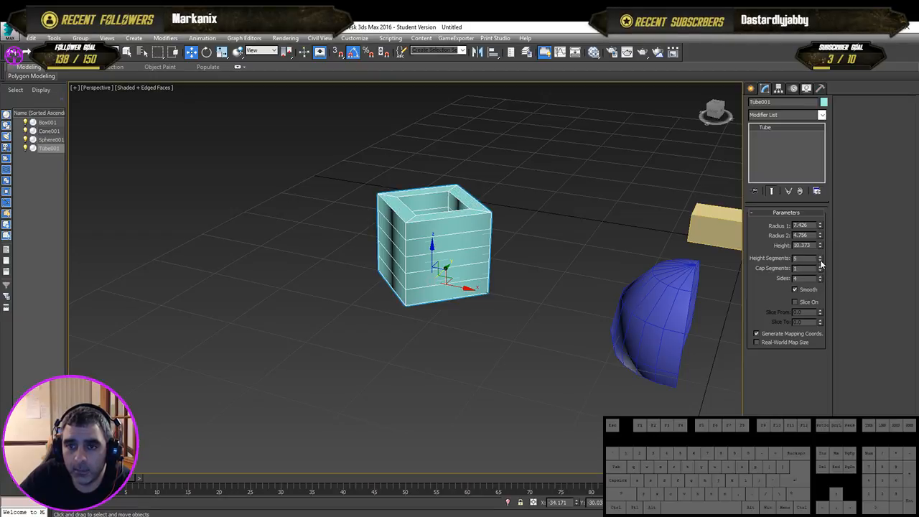
alt+middle_drag(572, 288, 558, 312)
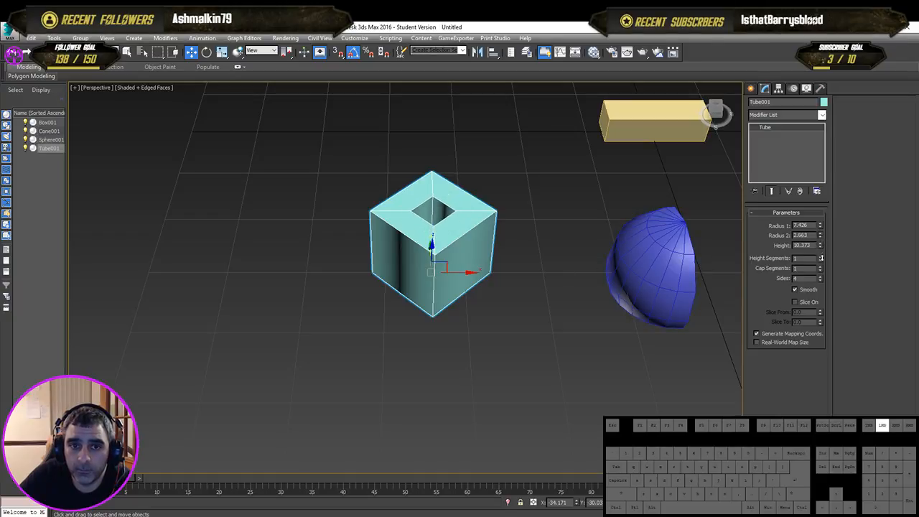
alt+middle_drag(613, 269, 512, 281)
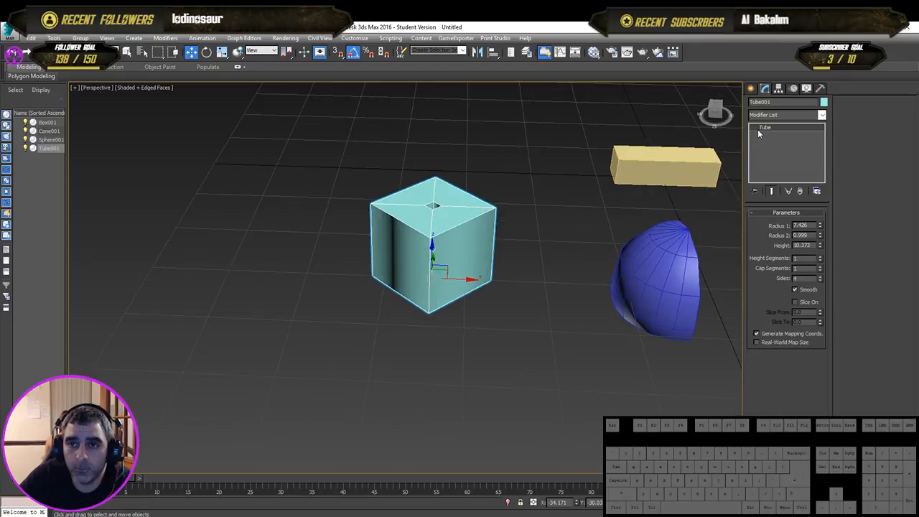
- Create a torus with radii of about 7.8 and 2.1 in front of the tube
click(751, 89)
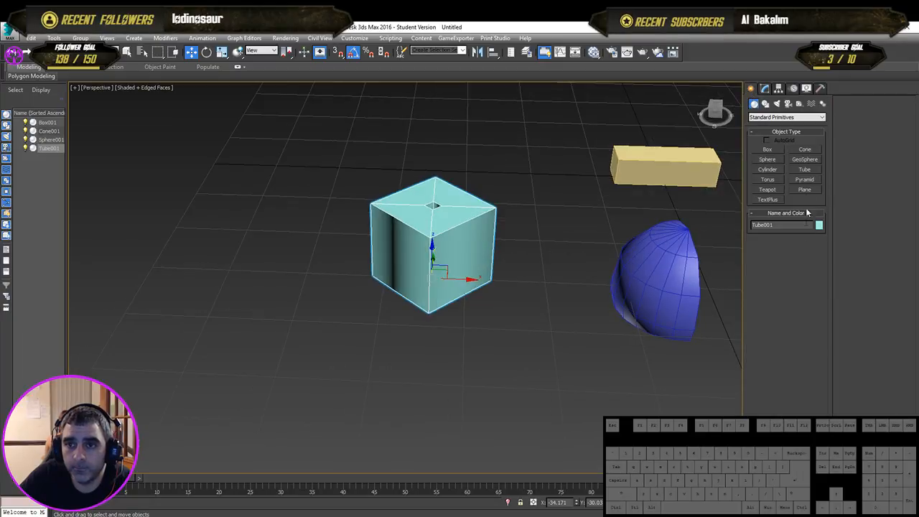
click(768, 180)
drag(425, 402, 506, 394)
click(482, 404)
right_click(482, 404)
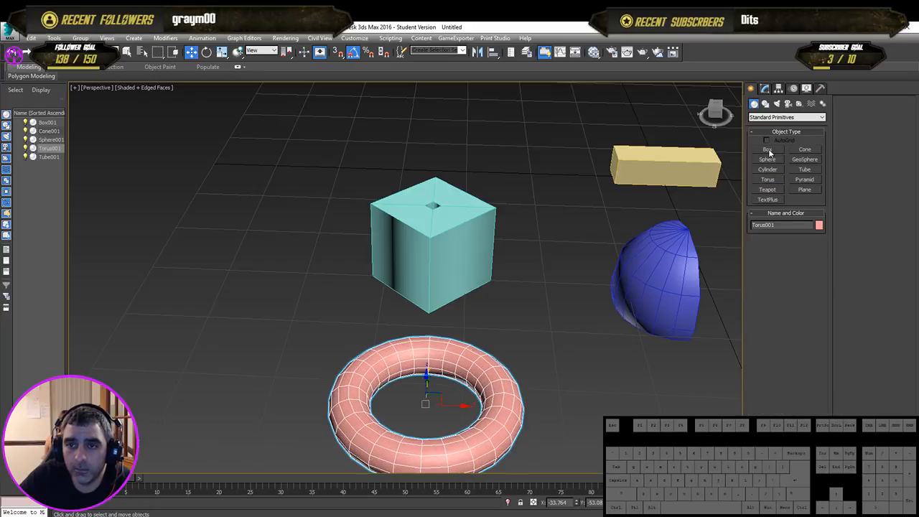
- Reduce the torus to 6 segments and 4 sides and inspect the hexagonal ring up close
click(764, 88)
drag(815, 280, 822, 275)
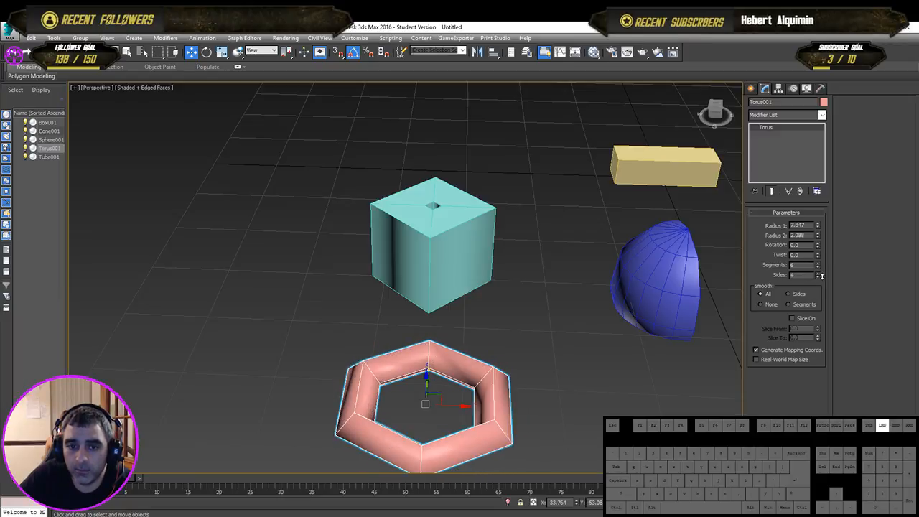
scroll(532, 435, up, 6)
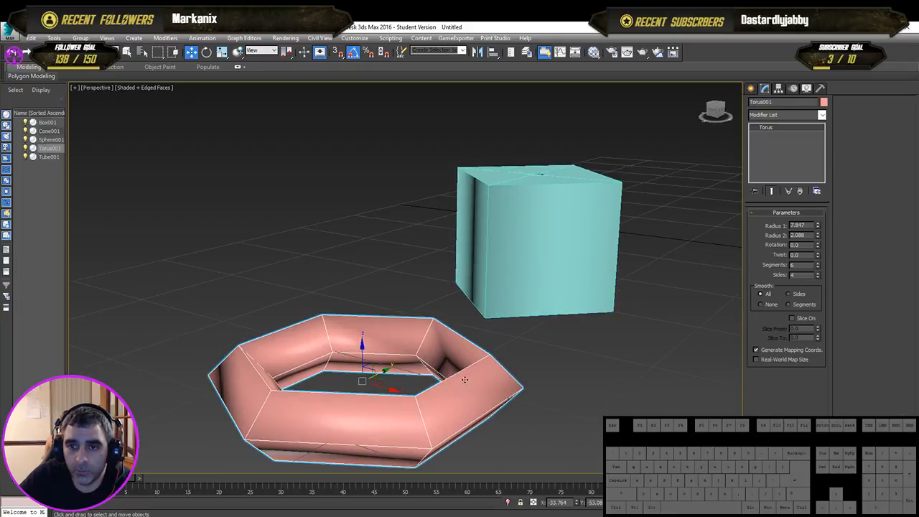
alt+middle_drag(465, 379, 565, 365)
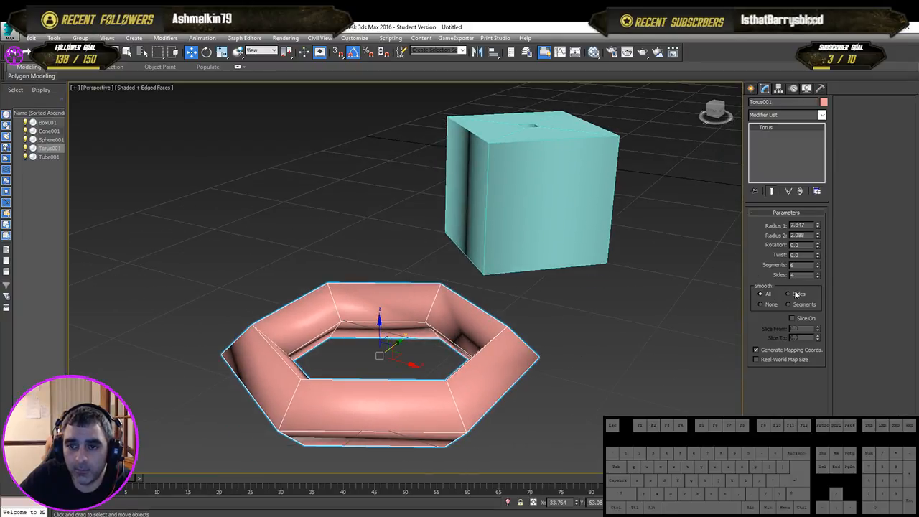
- Raise the torus to 11 segments and 5 sides, twist it by about -88, and reset the twist to 0
drag(818, 268, 817, 338)
click(817, 273)
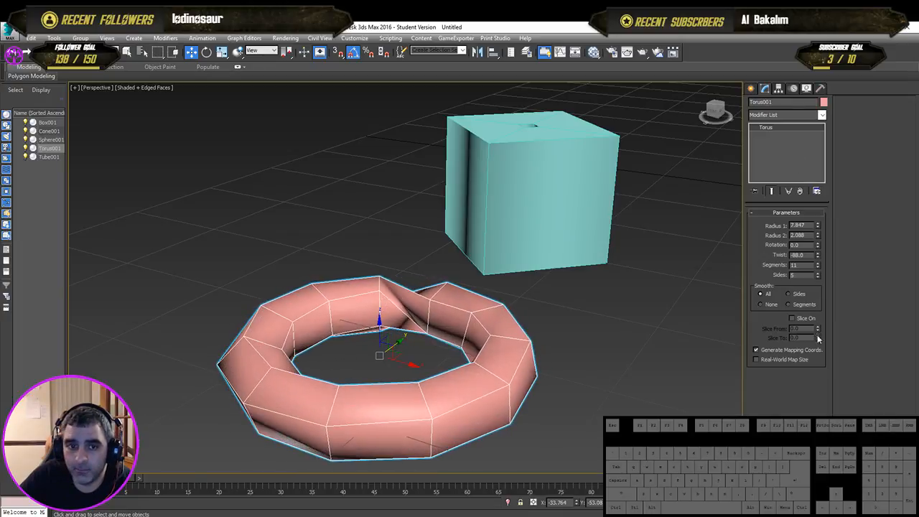
right_click(817, 255)
- Try rotating the torus's cross-section and reset its rotation to 0
drag(817, 245, 825, 272)
right_click(818, 246)
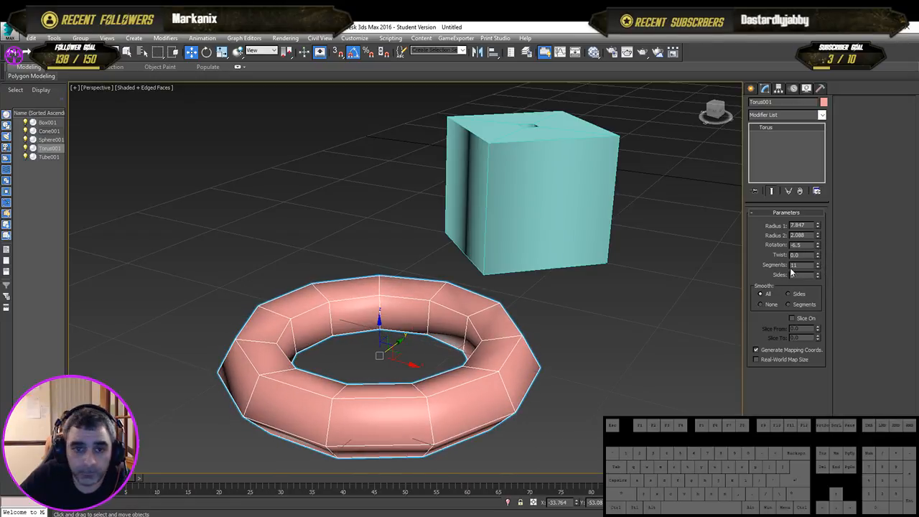
right_click(819, 247)
- Adjust the torus's radii into a thicker ring with a small hole and inspect it deselected
drag(818, 236, 820, 250)
alt+middle_drag(602, 327, 576, 338)
click(613, 375)
- Select all five primitives in the scene and delete them
scroll(552, 311, down, 3)
scroll(575, 336, down, 4)
drag(265, 131, 265, 132)
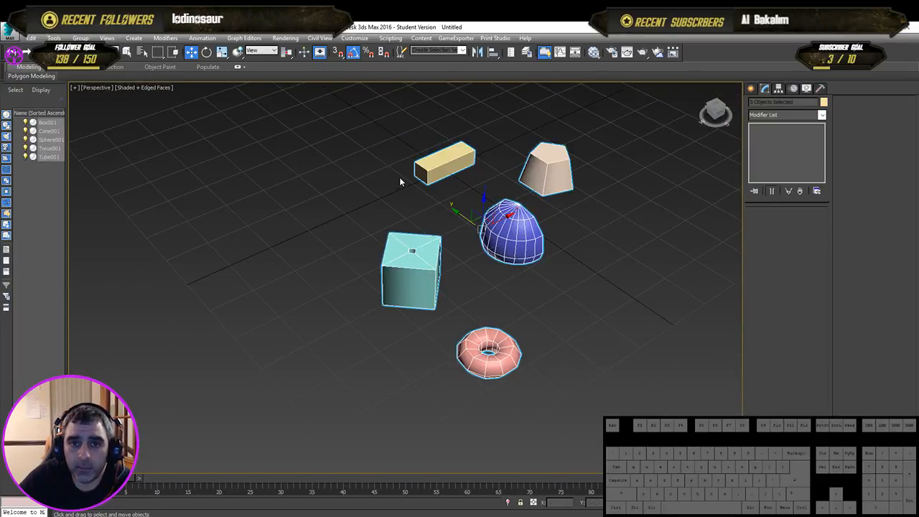
key(Delete)
- Create a box about 16.1 long, 22 wide and 15.1 high and position it near the centre of the grid
click(750, 88)
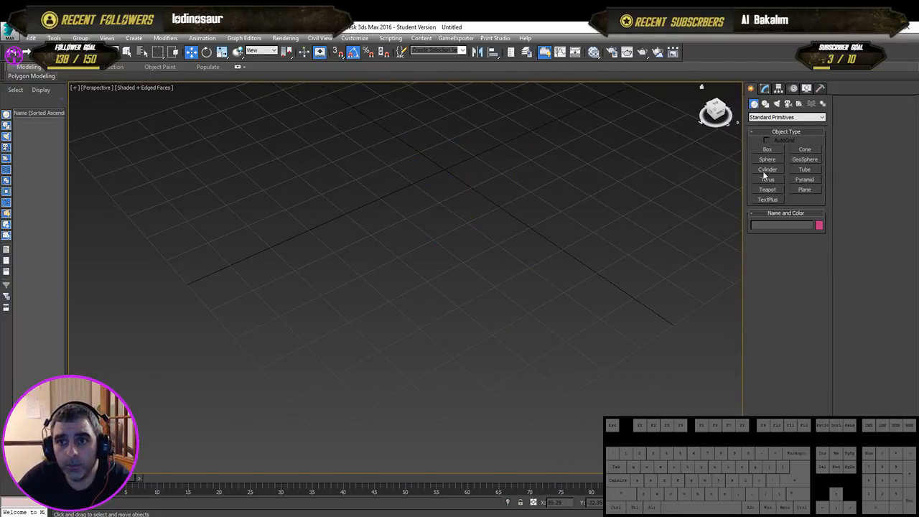
click(768, 150)
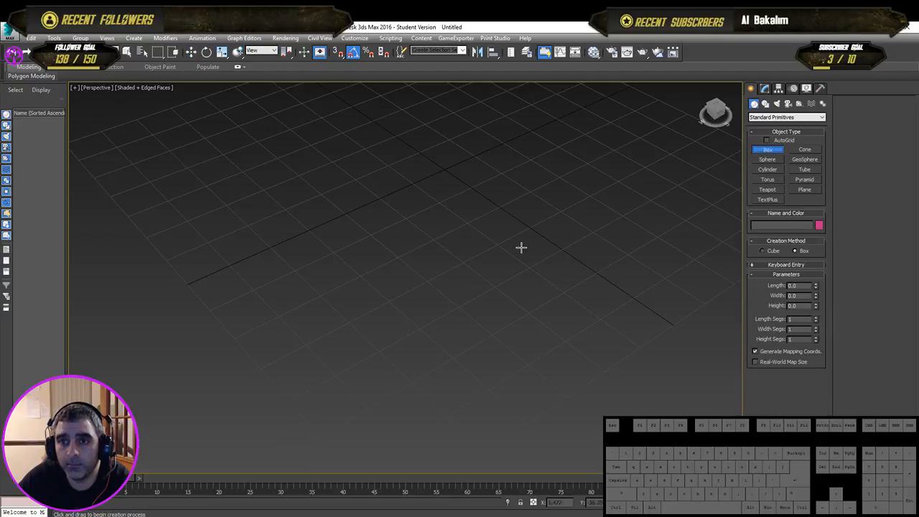
drag(451, 230, 421, 288)
click(433, 250)
alt+middle_drag(433, 250, 462, 262)
drag(474, 293, 413, 256)
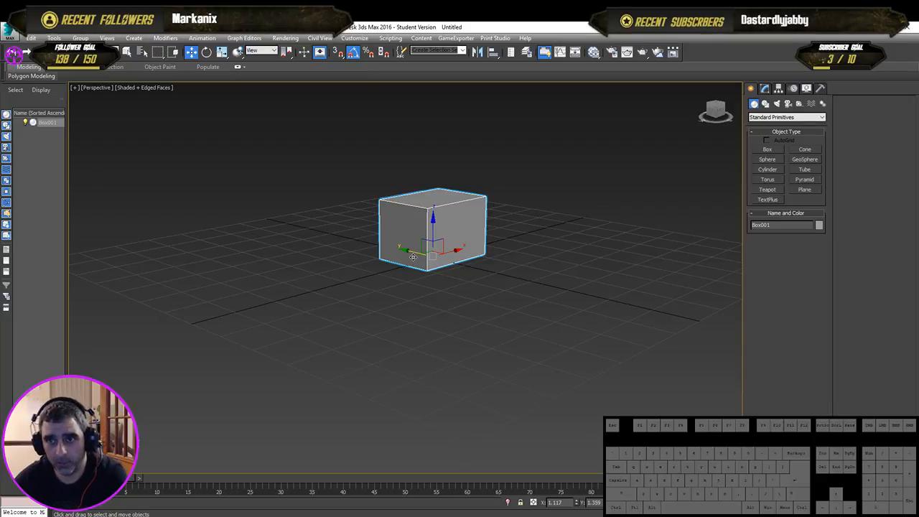
- Resize the box into a thin slab about 3.1 long and 31.6 wide, and raise it above the grid
click(766, 88)
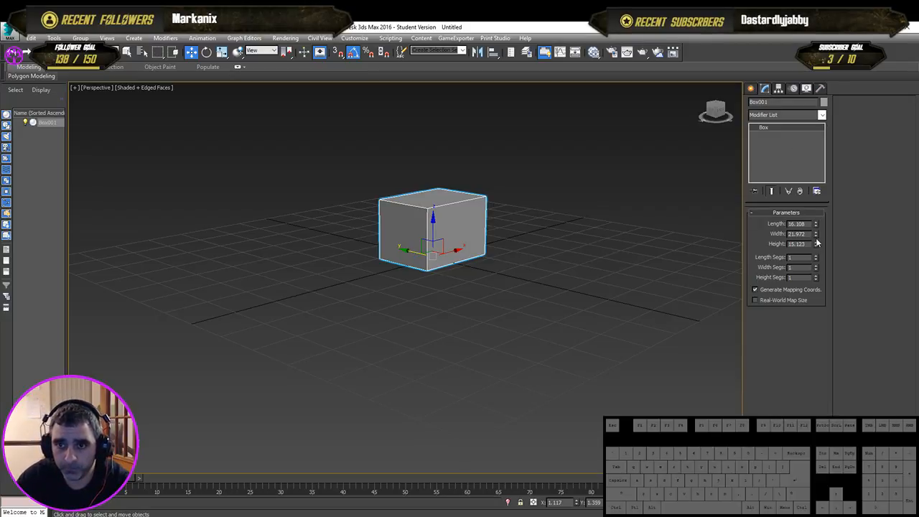
drag(816, 236, 817, 260)
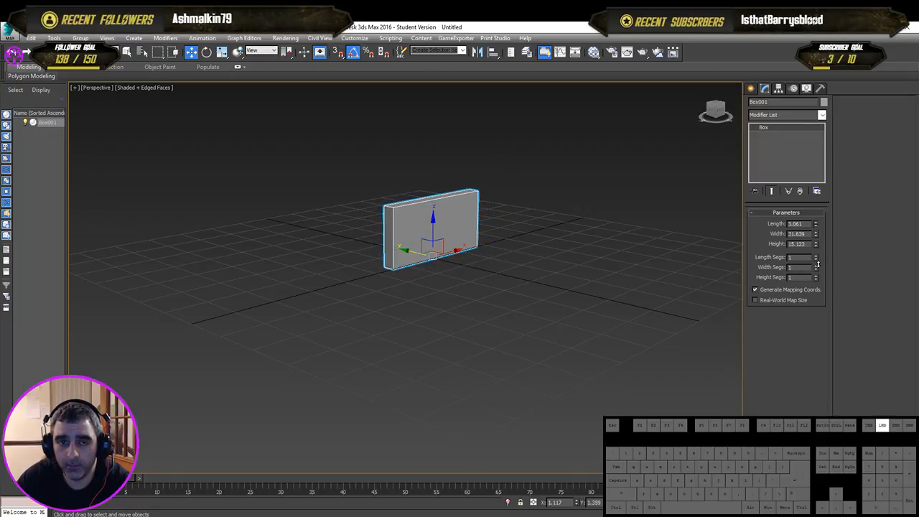
alt+middle_drag(524, 273, 529, 283)
drag(438, 237, 438, 194)
alt+middle_drag(443, 208, 596, 215)
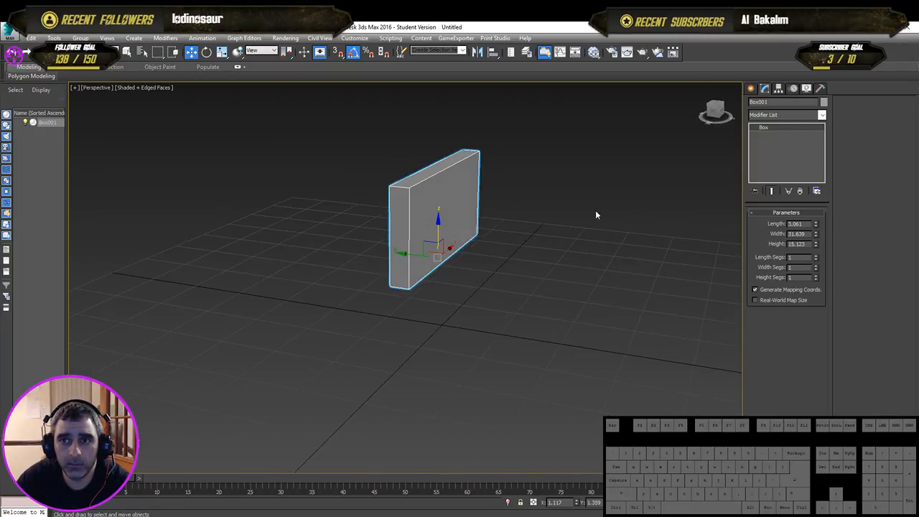
- Create a smaller box about 3.6 long, 7.9 wide and 9.3 high near the slab
click(749, 89)
alt+middle_drag(485, 212, 517, 225)
click(767, 149)
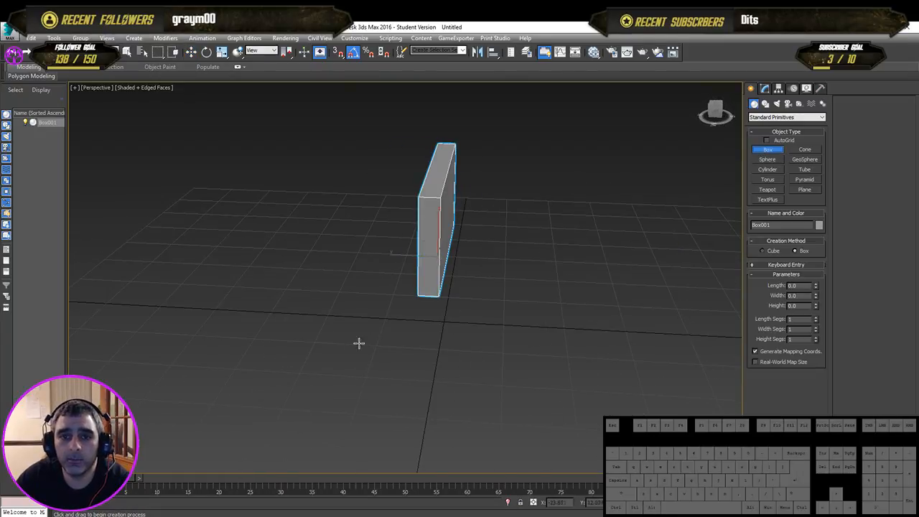
drag(359, 343, 405, 334)
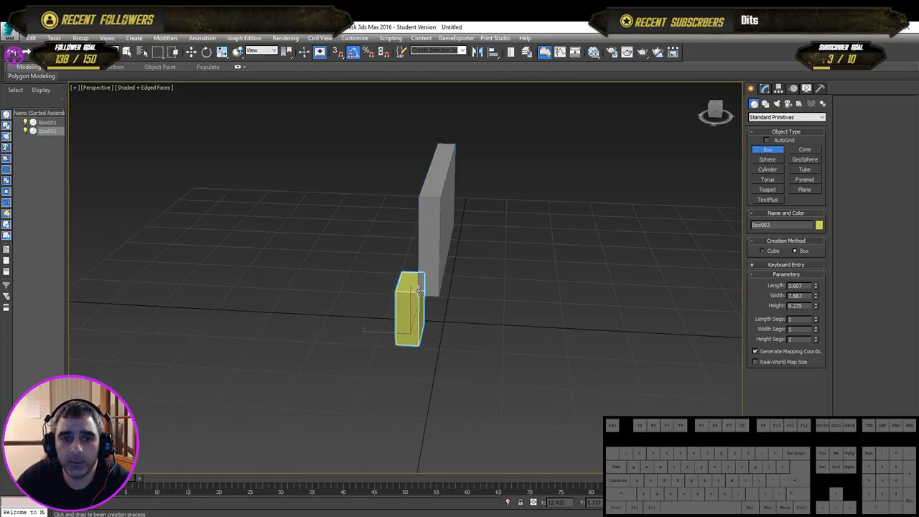
key(w)
- Move the small box up into the slab, near the middle of its wide face
alt+middle_drag(400, 296, 426, 309)
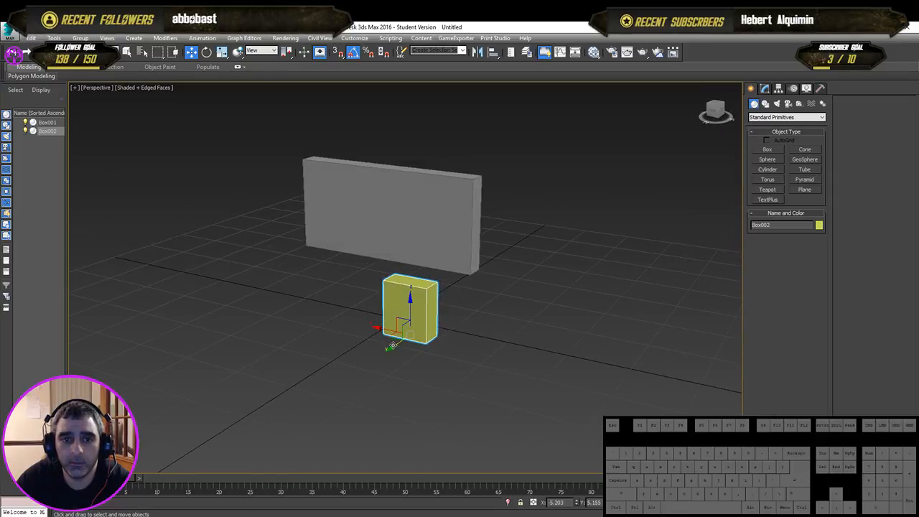
drag(393, 345, 363, 266)
alt+middle_drag(363, 266, 402, 348)
scroll(429, 292, down, 4)
scroll(402, 348, up, 4)
drag(359, 286, 413, 214)
alt+middle_drag(423, 217, 521, 270)
scroll(459, 240, up, 4)
drag(422, 261, 398, 259)
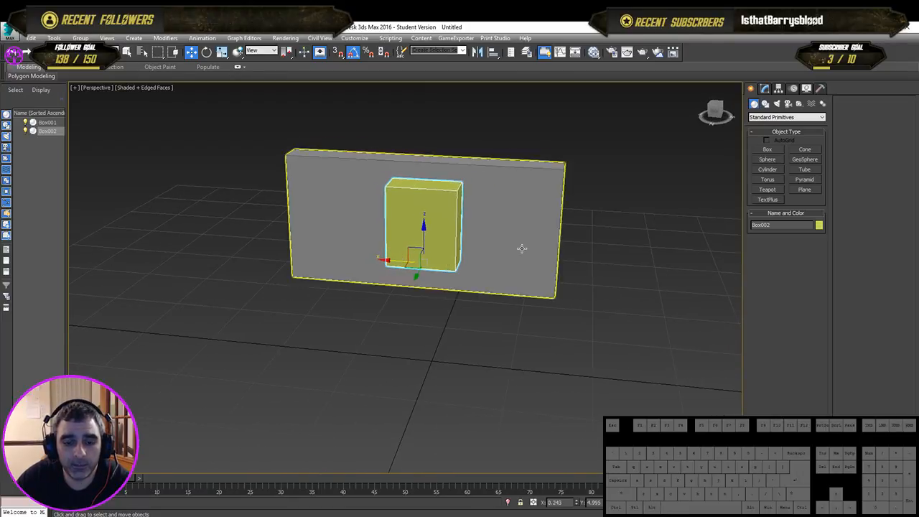
- Resize the small box to about 2.7 long, 6 wide and 13.7 high, and lower it to protrude beneath the slab
click(765, 88)
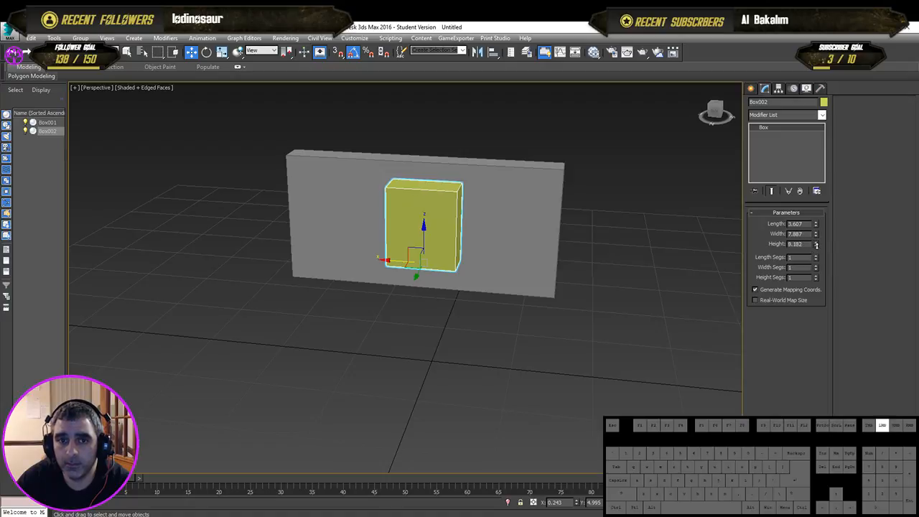
drag(816, 252, 801, 229)
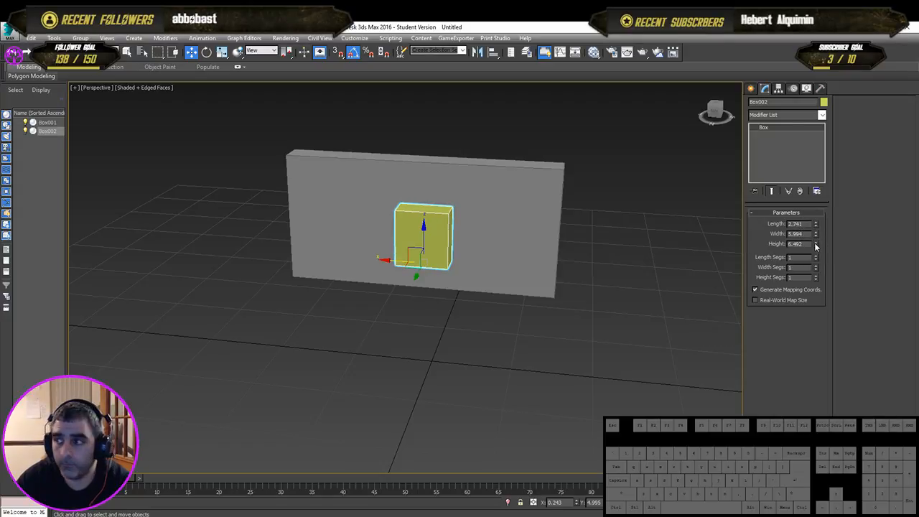
drag(816, 246, 816, 227)
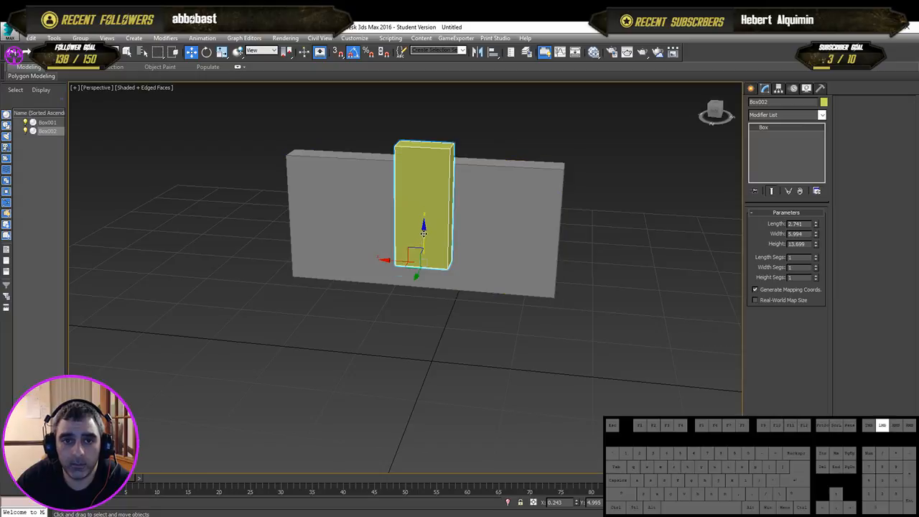
drag(424, 230, 423, 291)
alt+middle_drag(422, 291, 338, 329)
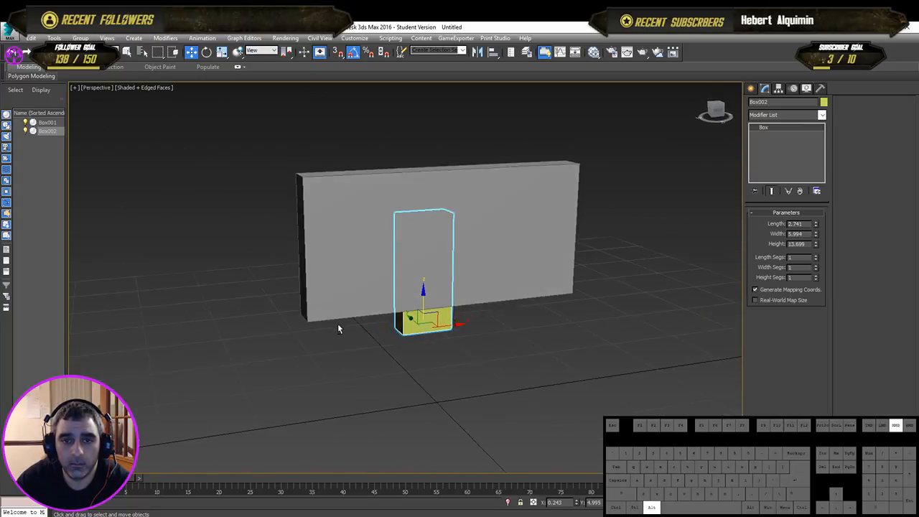
- Create a cylinder about 8.7 in radius and 3.5 high on the grid near the small box, with one height segment
click(751, 89)
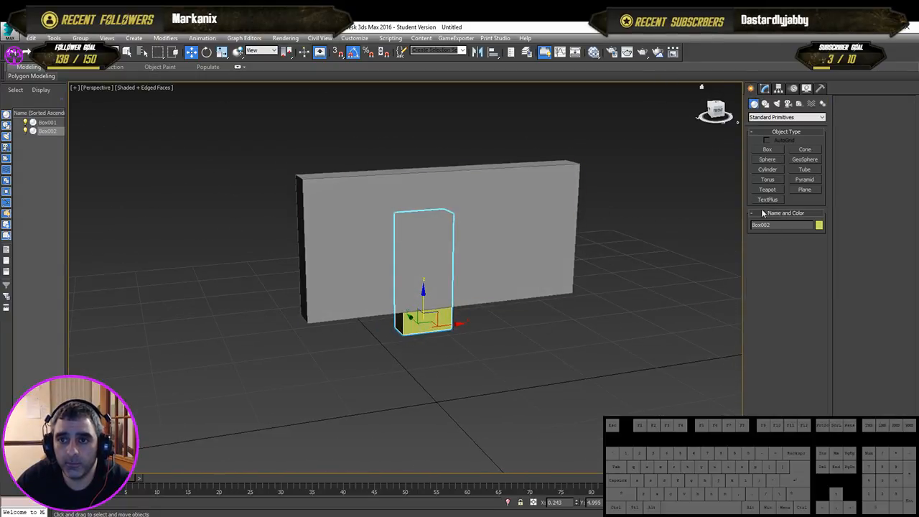
drag(443, 354, 507, 360)
click(501, 335)
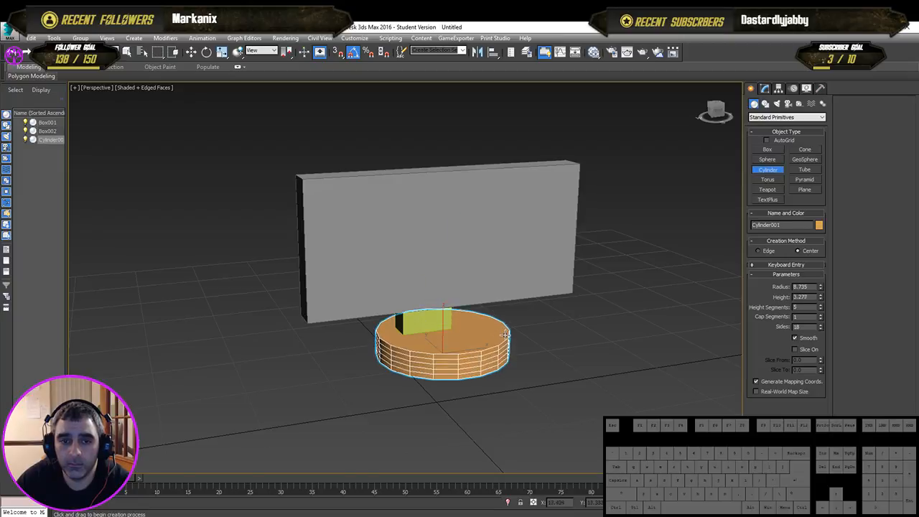
right_click(489, 337)
alt+middle_drag(474, 342, 504, 346)
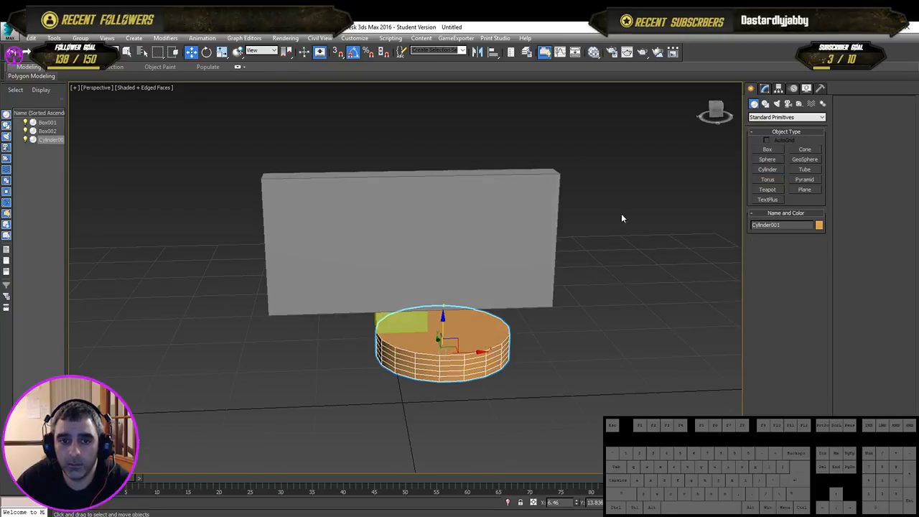
click(765, 89)
click(822, 244)
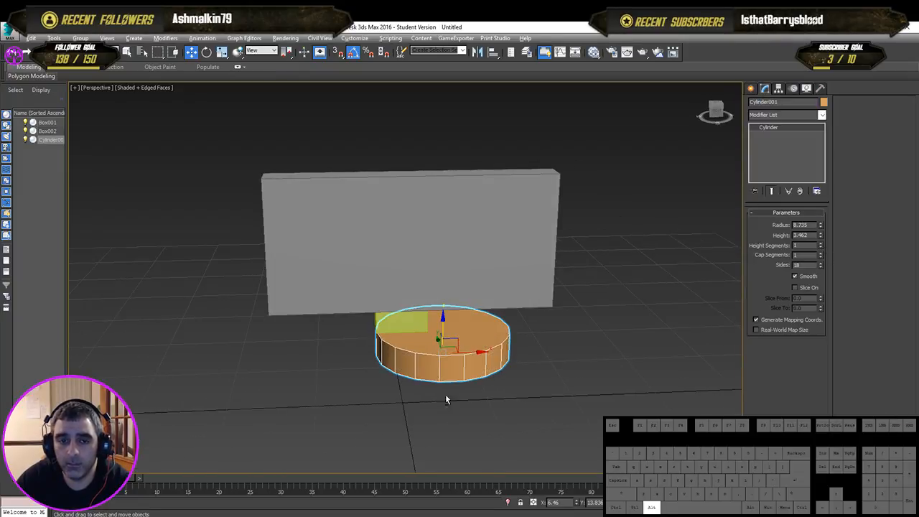
- Move the cylinder along the grid so that it sits beneath the small box as a base
alt+middle_drag(446, 396, 551, 404)
drag(430, 361, 479, 370)
alt+middle_drag(567, 392, 509, 377)
drag(551, 373, 510, 373)
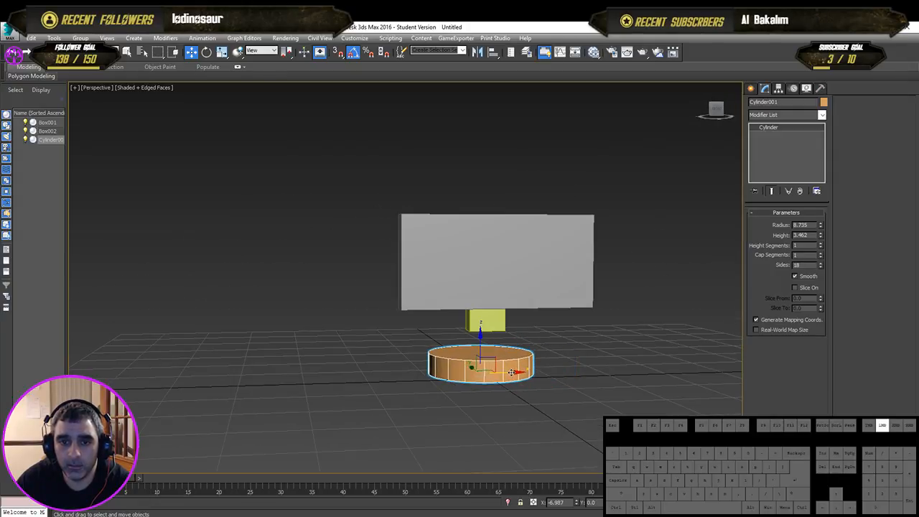
middle_drag(510, 381, 491, 389)
- Select all three objects in the Top view and set their X position to 0
key(t)
drag(513, 190, 384, 316)
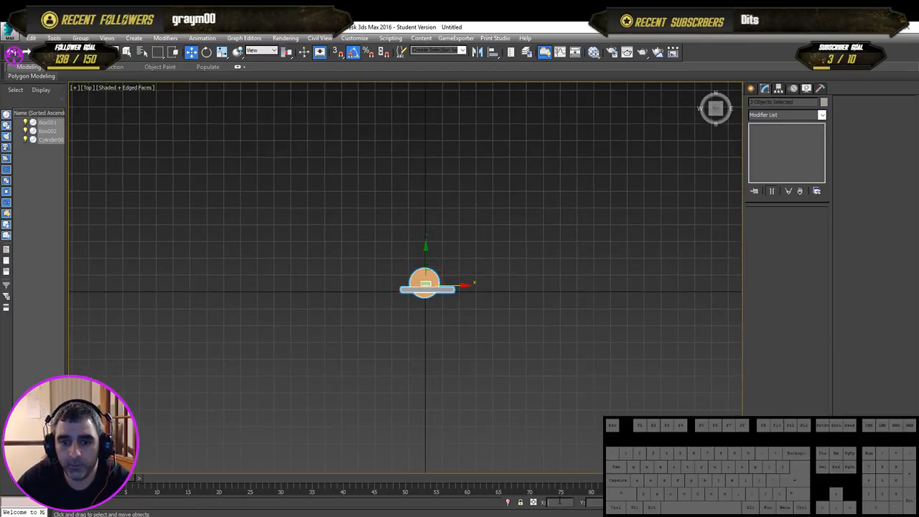
click(504, 392)
alt+middle_drag(447, 317, 419, 282)
scroll(419, 291, up, 5)
key(p)
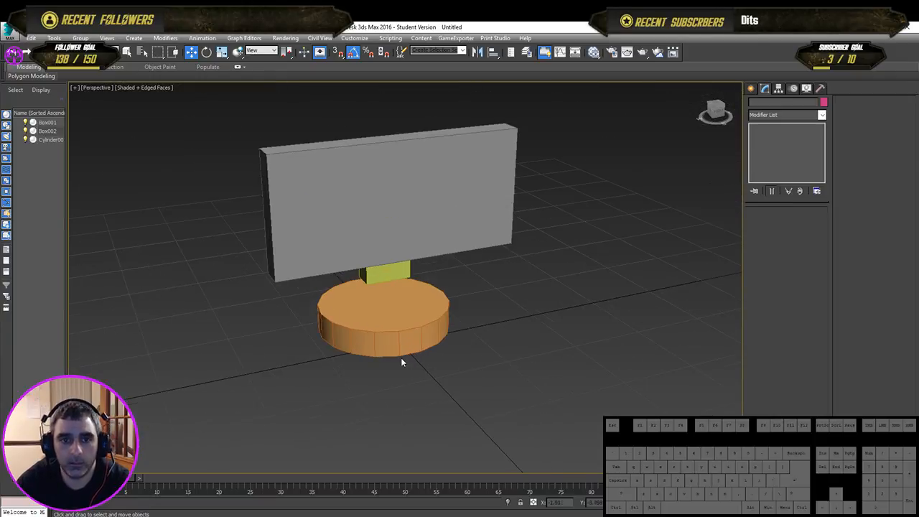
- Select the small box and check its alignment with the slab and cylinder in the Front and Perspective views
alt+middle_drag(401, 357, 345, 237)
click(308, 267)
key(f)
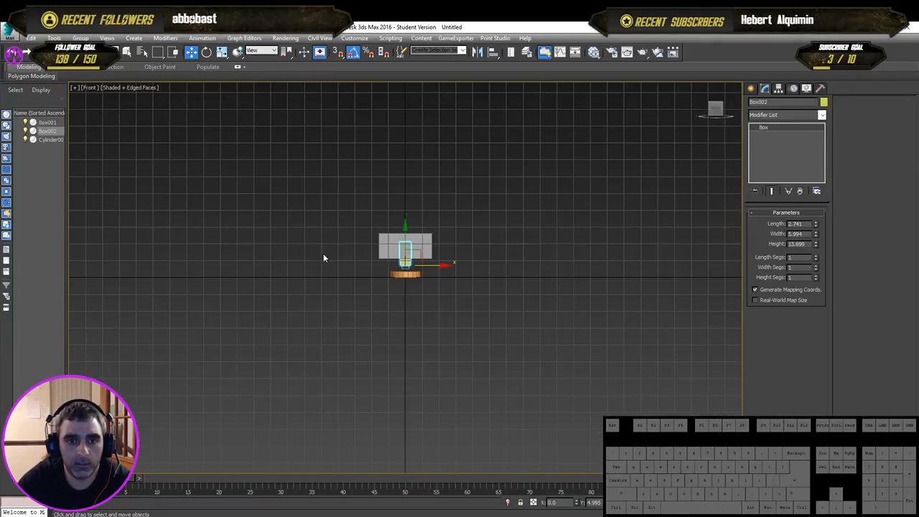
scroll(399, 255, up, 3)
key(p)
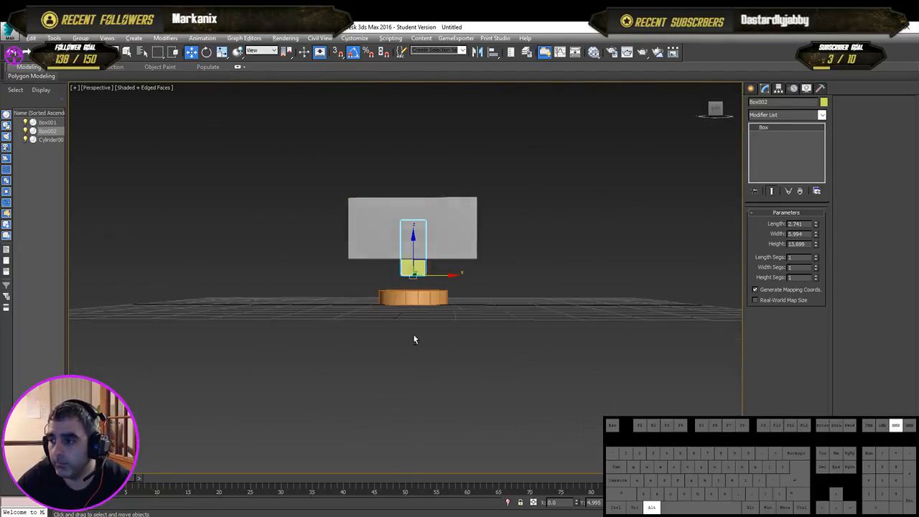
alt+middle_drag(412, 320, 457, 343)
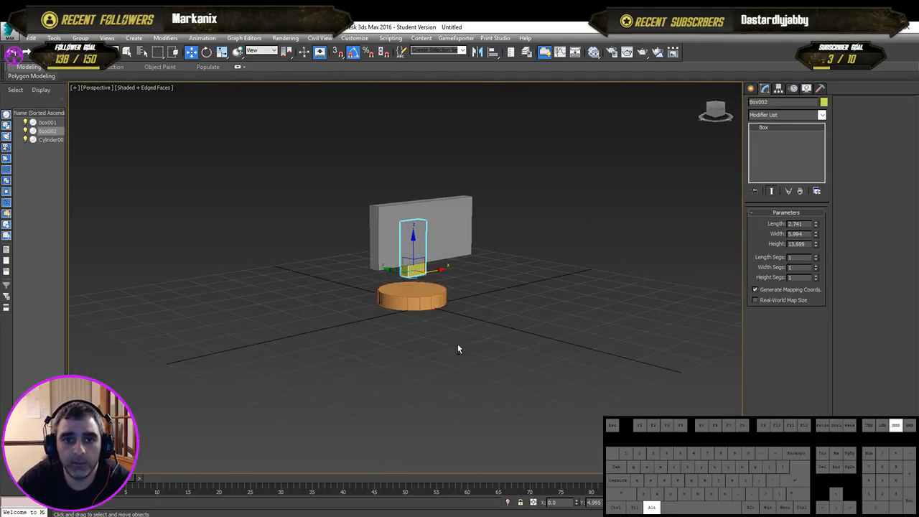
- Examine the model in the Orthographic and Bottom views, and return to the Perspective home view
click(108, 99)
click(96, 87)
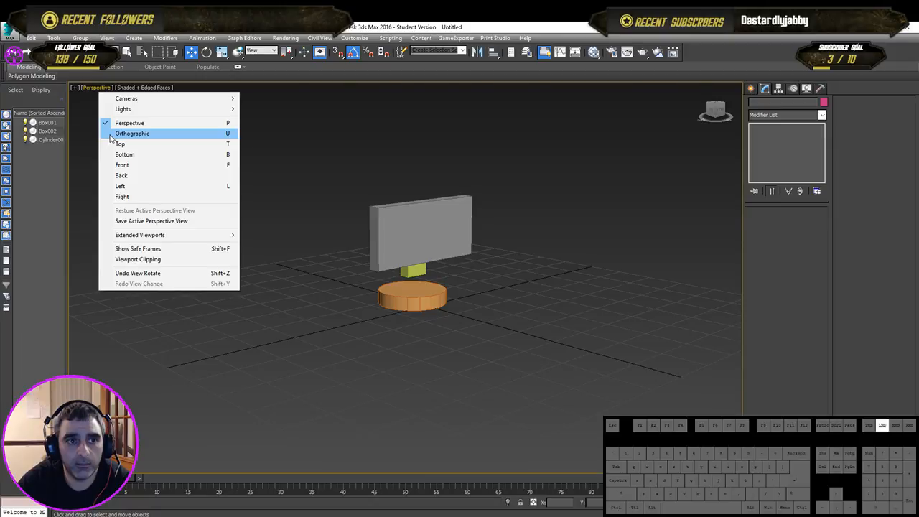
click(115, 134)
click(97, 88)
click(123, 155)
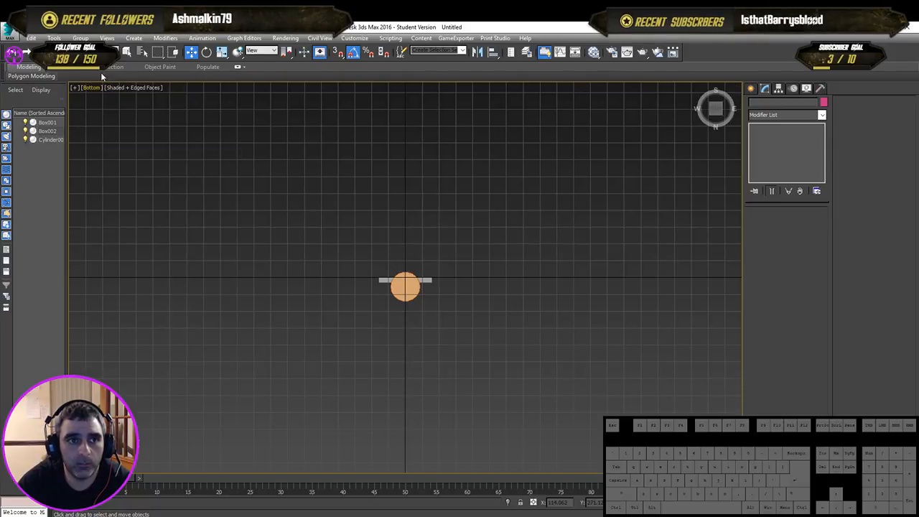
click(91, 87)
click(136, 123)
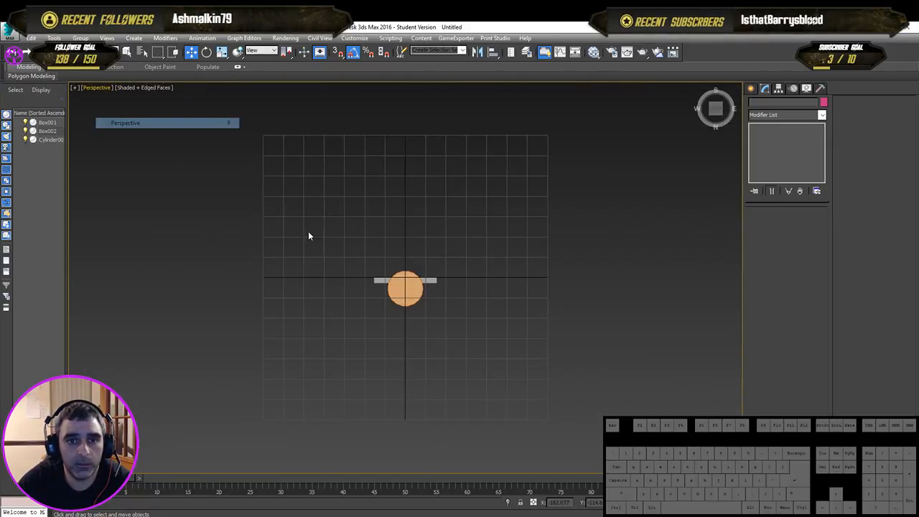
click(703, 87)
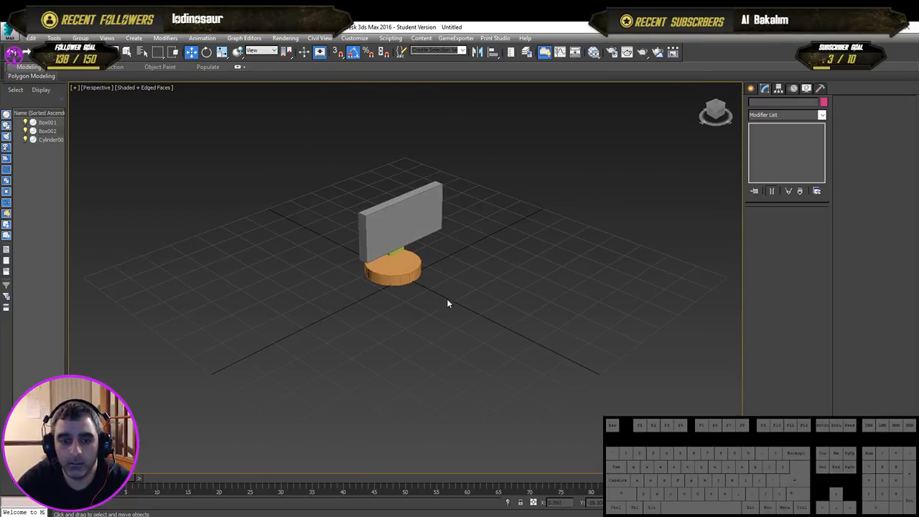
- Compare the objects' positions in the Top, Left and Front views, and return to Perspective
key(t)
key(l)
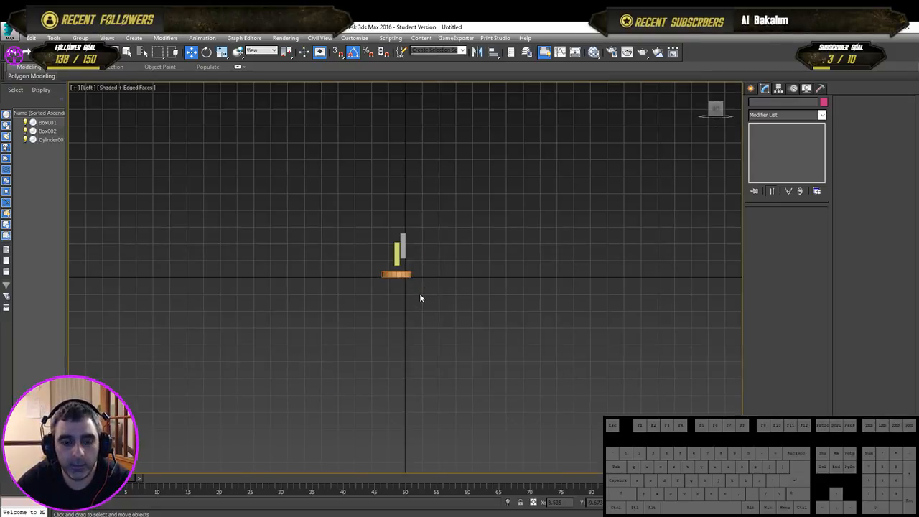
key(f)
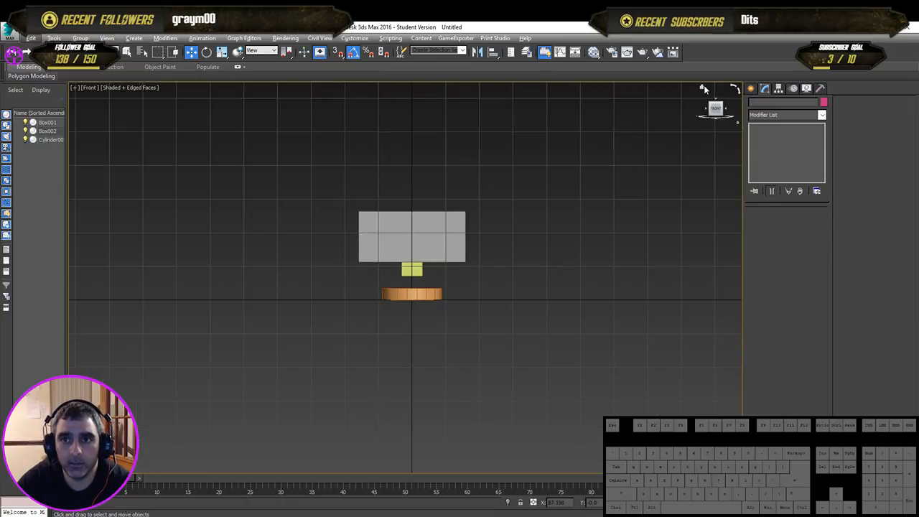
key(p)
- Select the slab and the small box together and lower them onto the cylinder base
alt+middle_drag(511, 254, 460, 215)
drag(452, 139, 312, 238)
drag(368, 186, 368, 215)
click(431, 234)
alt+middle_drag(432, 234, 452, 238)
- Move the slab along the Y axis toward the small box so that the two meet
click(378, 227)
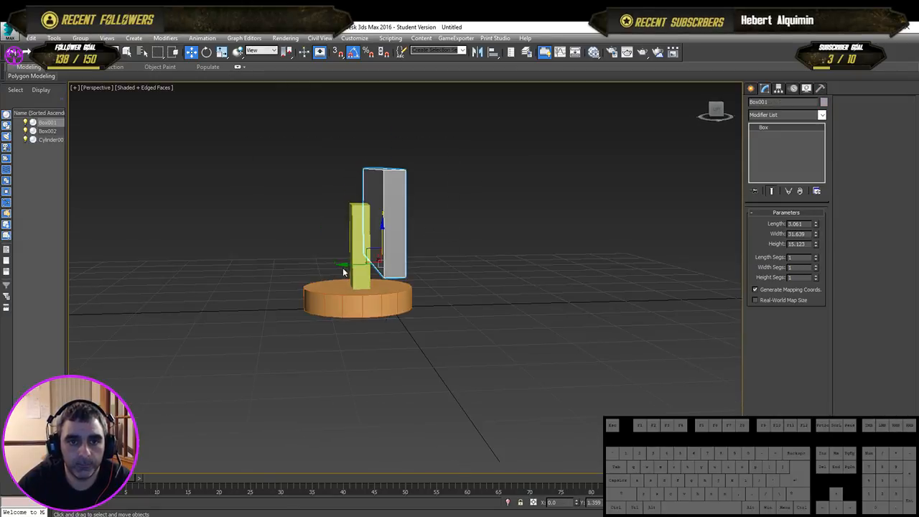
click(425, 253)
click(384, 261)
drag(357, 268, 349, 267)
click(468, 239)
alt+middle_drag(470, 242, 426, 283)
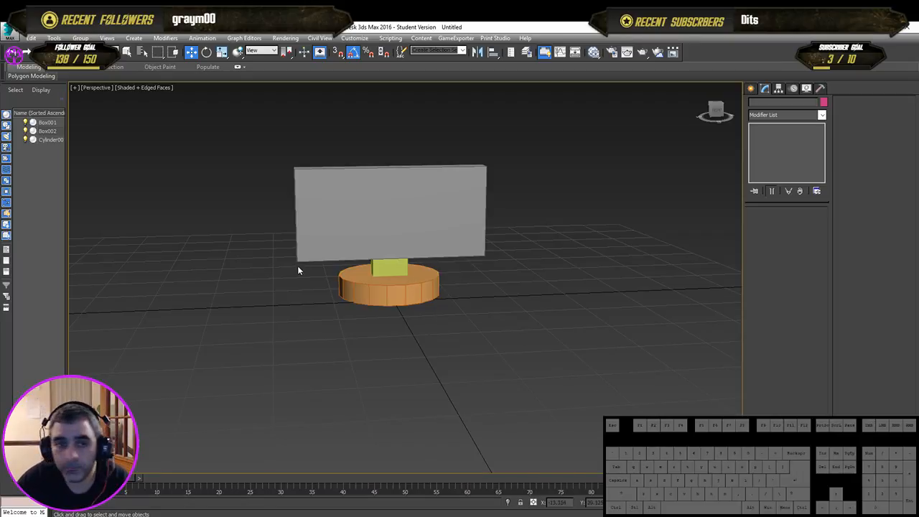
- Select the slab, small box and cylinder together and view the assembled model from the side
alt+middle_drag(299, 270, 524, 368)
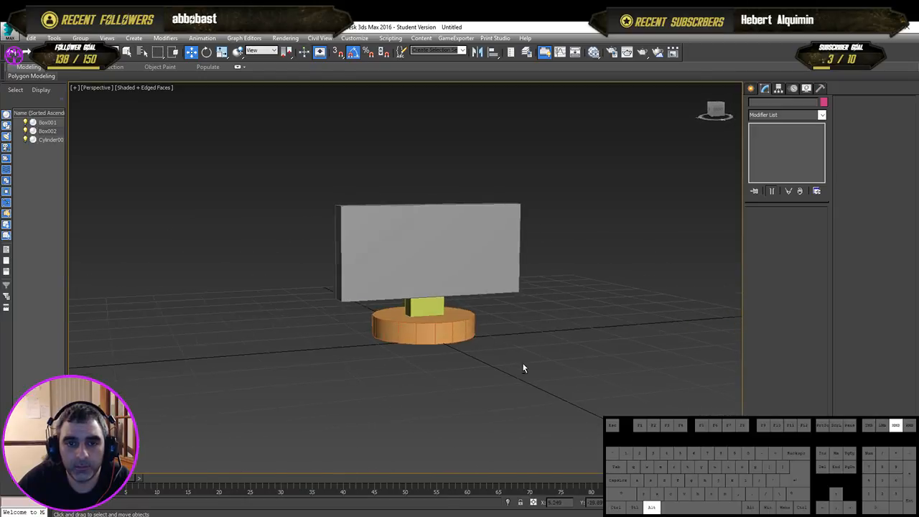
drag(544, 197, 296, 401)
alt+middle_drag(321, 404, 357, 406)
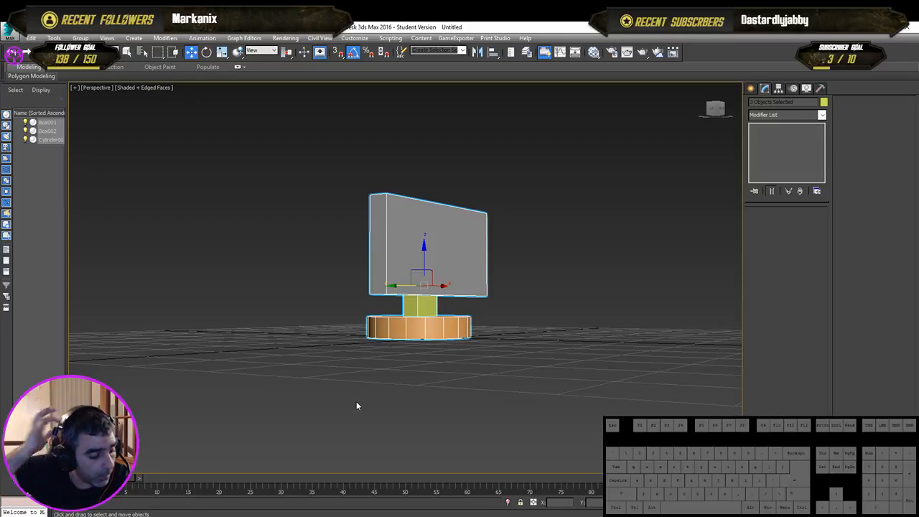